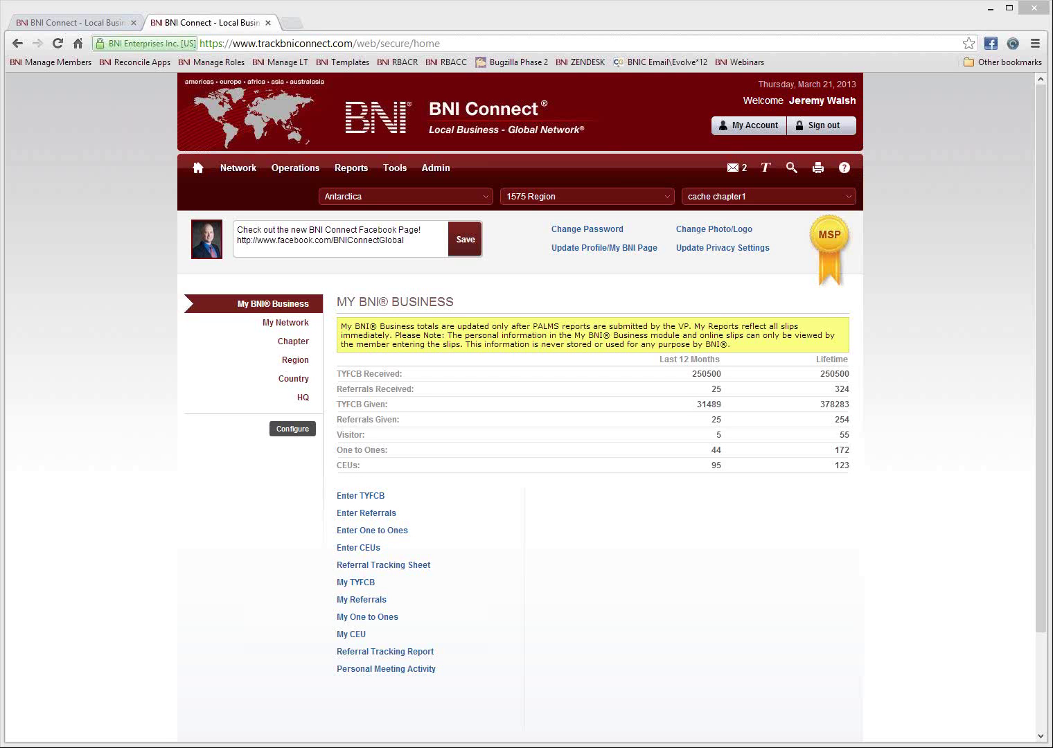
In a new tab, go to youtube.com/bniconnectglobal to show the BNIConnectGlobal channel.
left_click(292, 24)
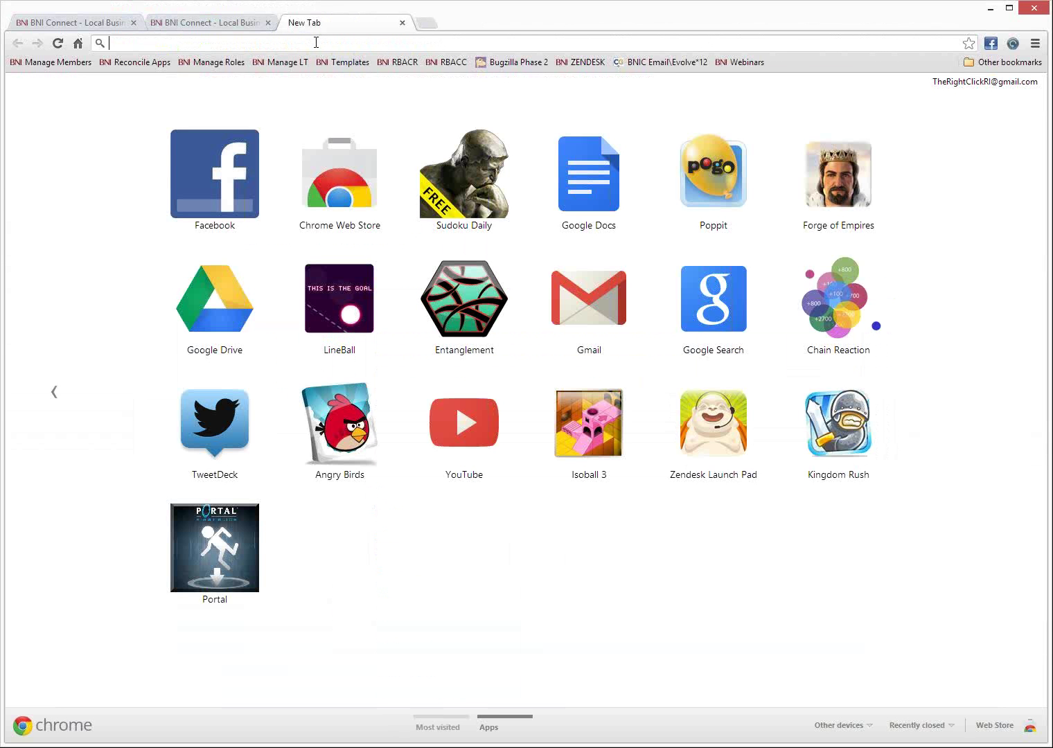
type("you")
key("Return")
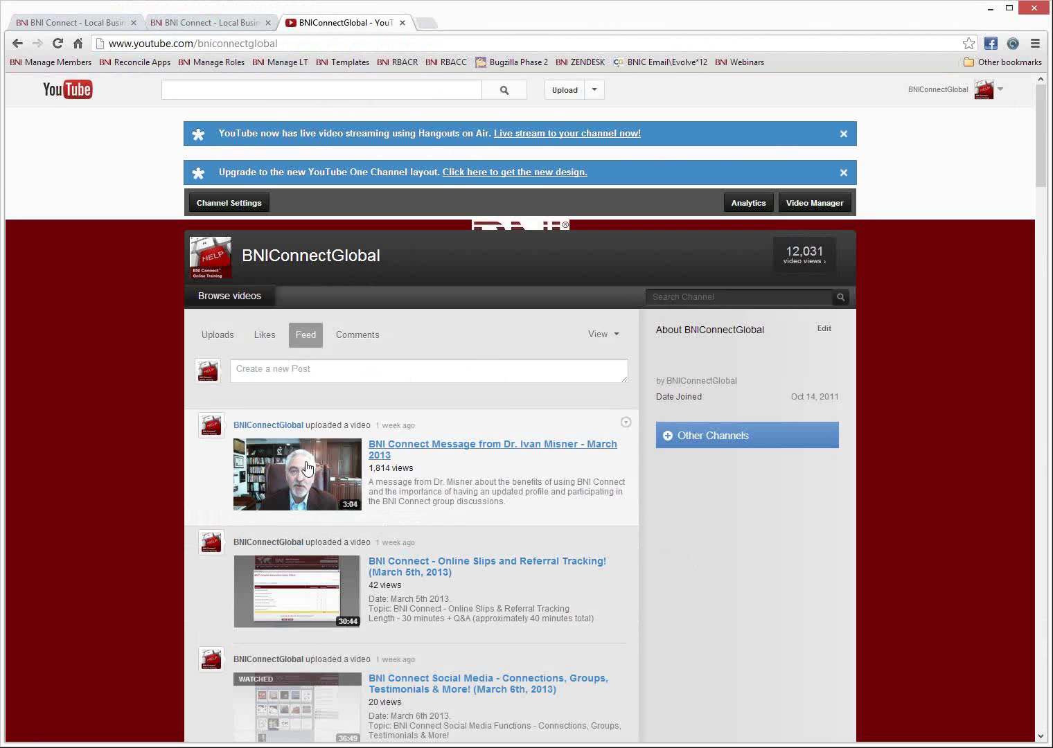
left_click(331, 43)
Replace the YouTube address with facebook.com/bniconnectglobal and scroll through the BNI Connect Global page.
type("facebook.com")
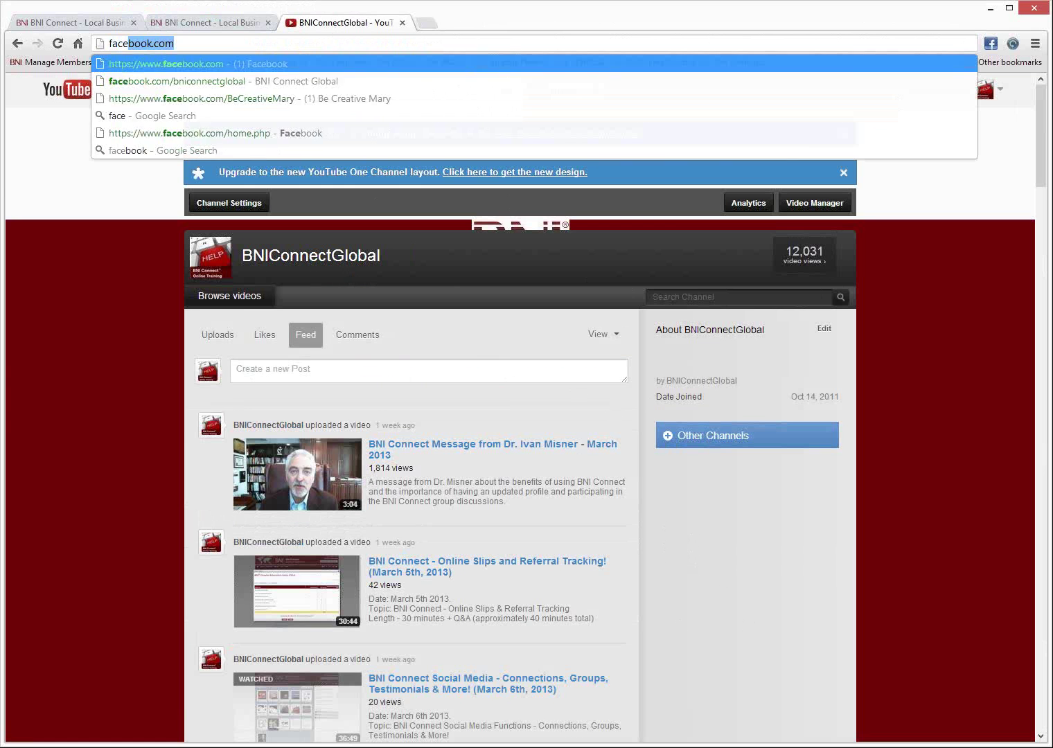
key("Down")
key("Return")
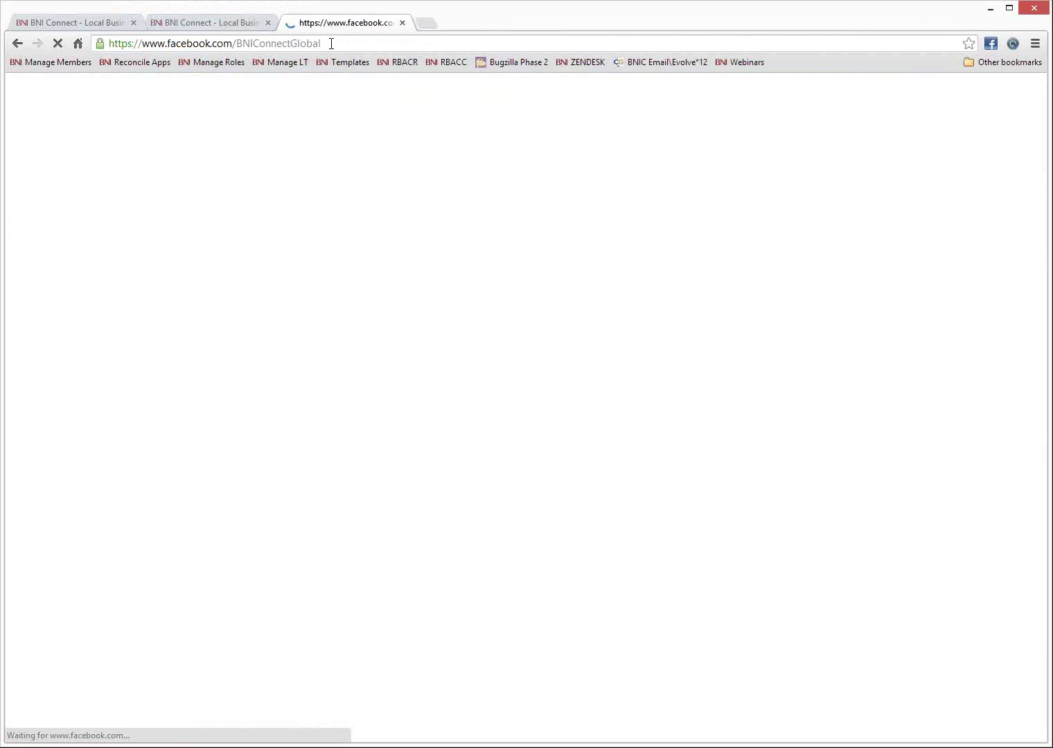
scroll(778, 484, "down", 8)
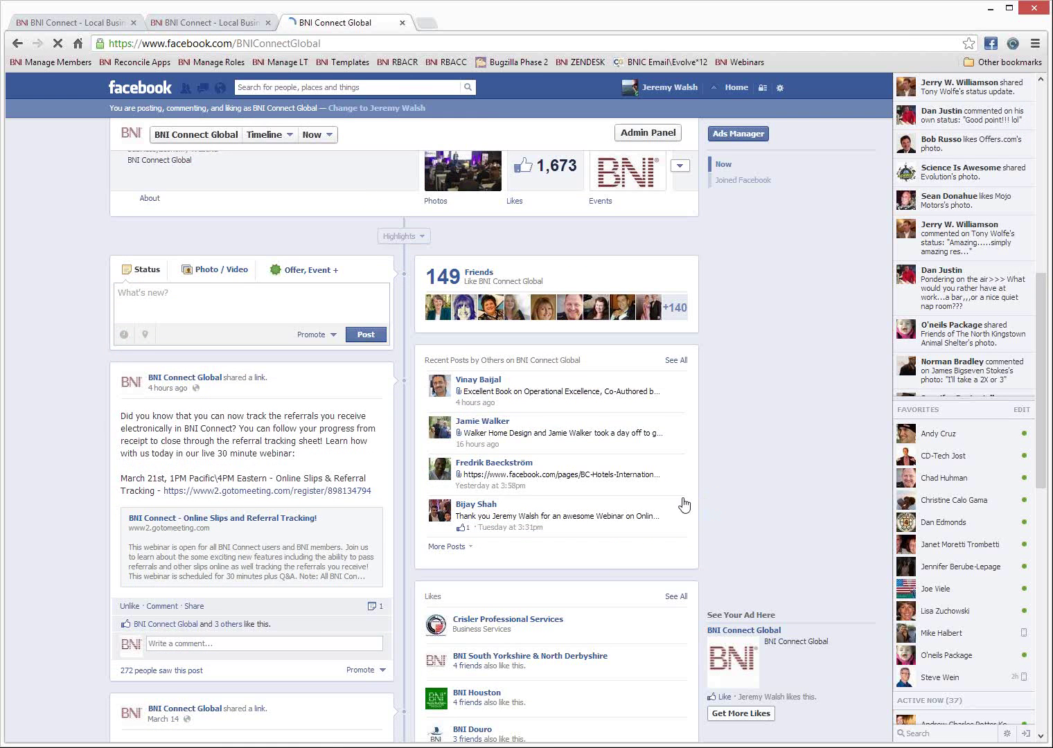
scroll(682, 501, "up", 10)
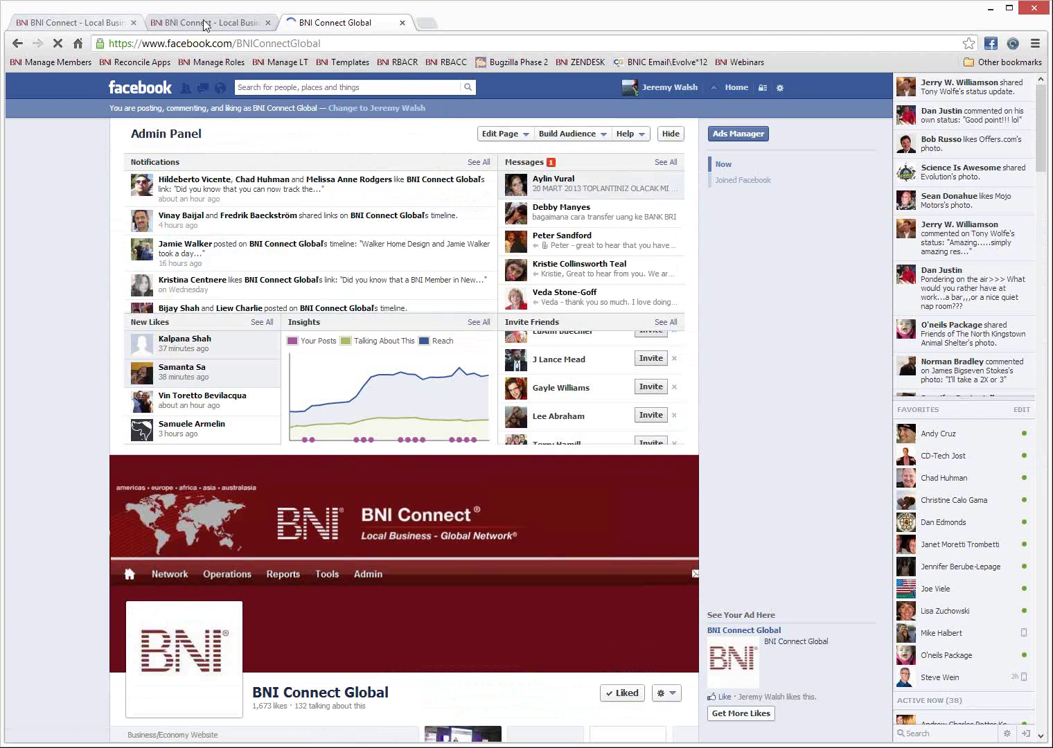
left_click(201, 22)
left_click(335, 23)
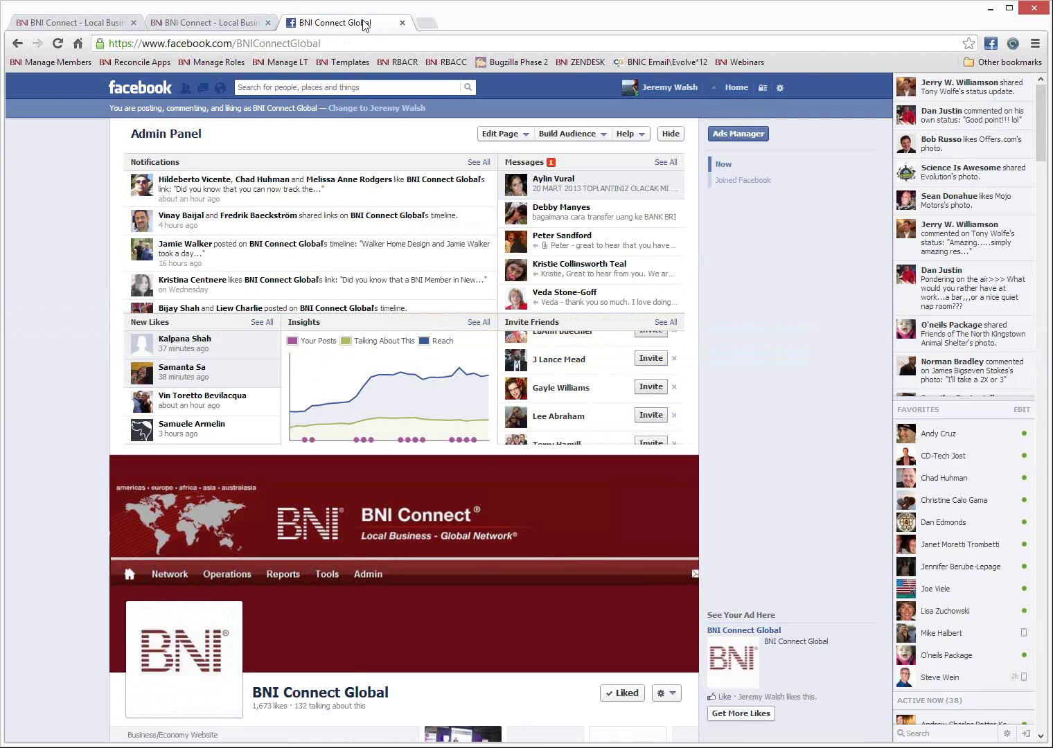
Close the Facebook tab, leaving the My BNI Business home page active in BNI Connect.
left_click(402, 22)
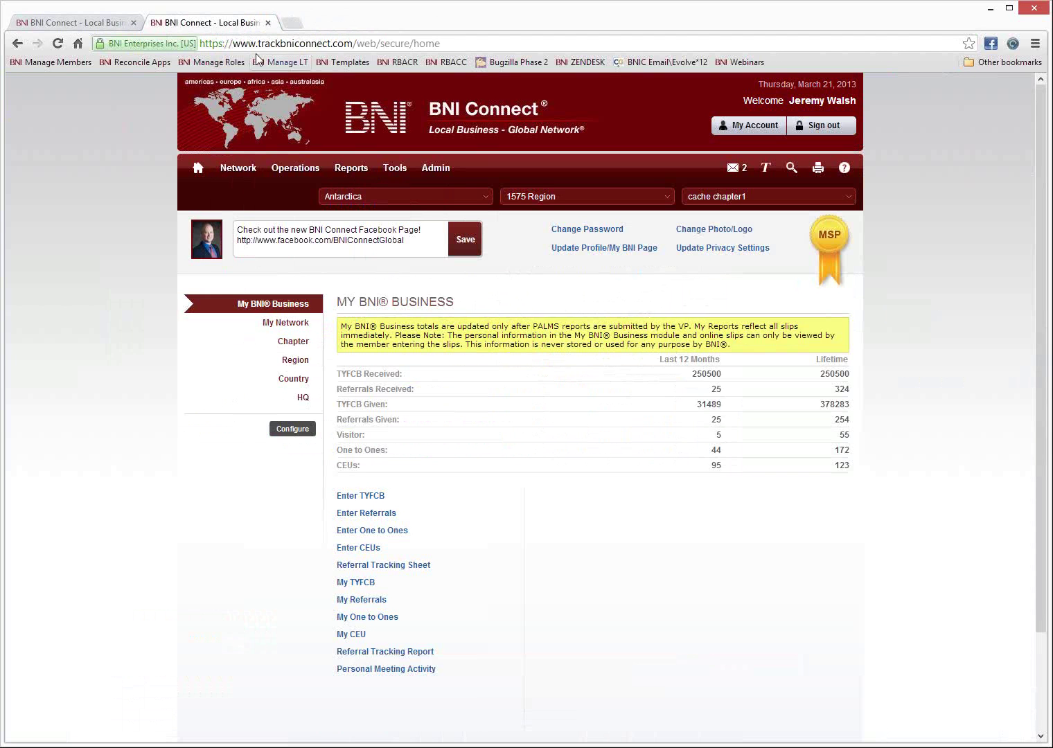
left_click(263, 45)
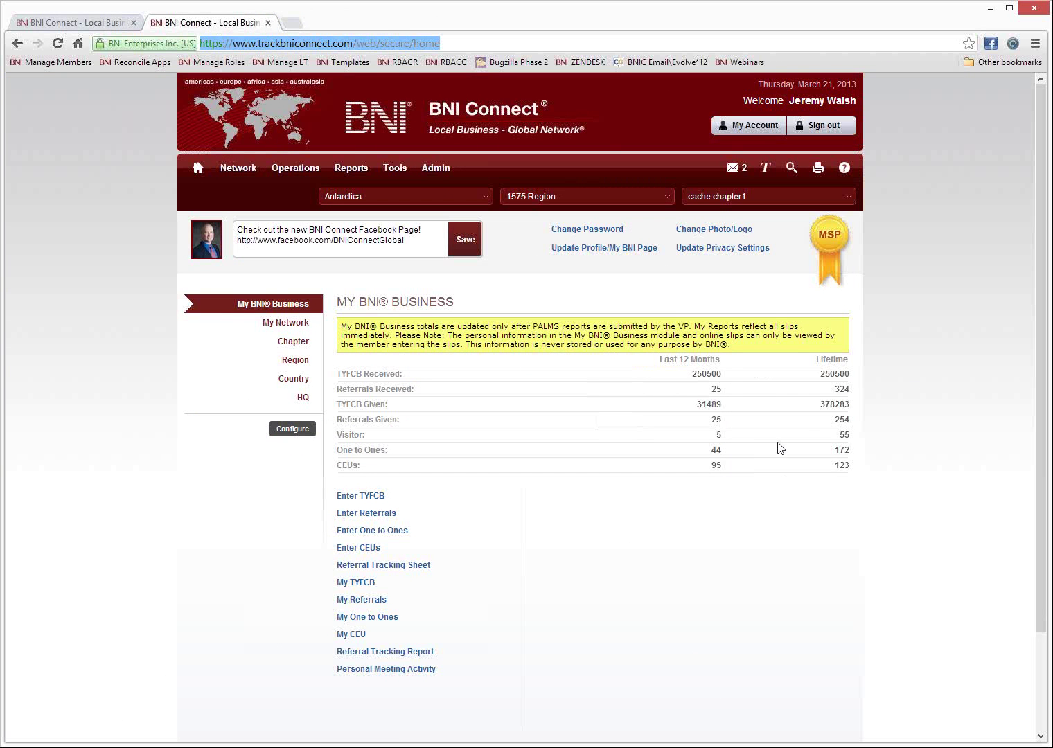
left_click_drag(659, 360, 727, 364)
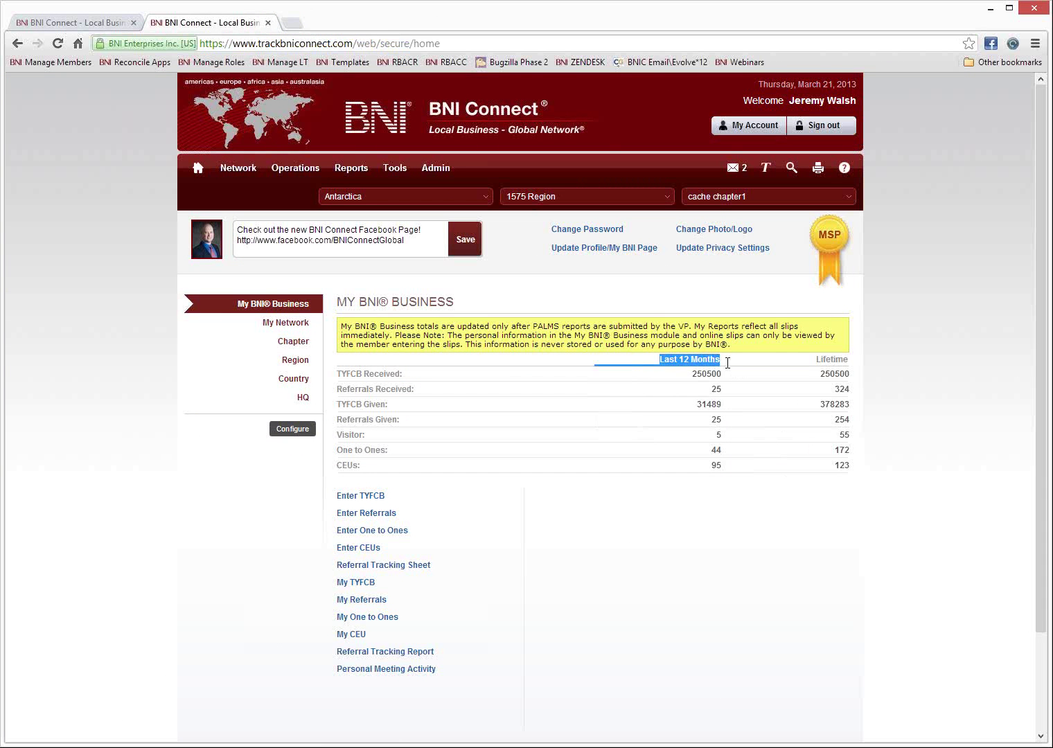
left_click_drag(814, 360, 834, 360)
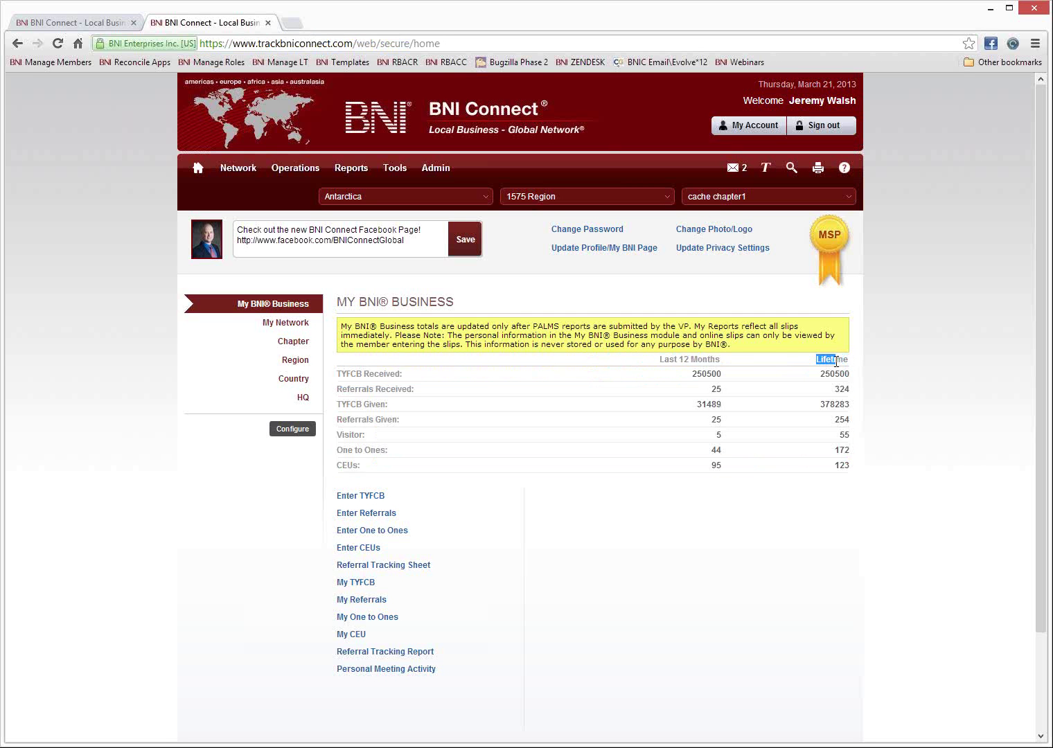
left_click(607, 410)
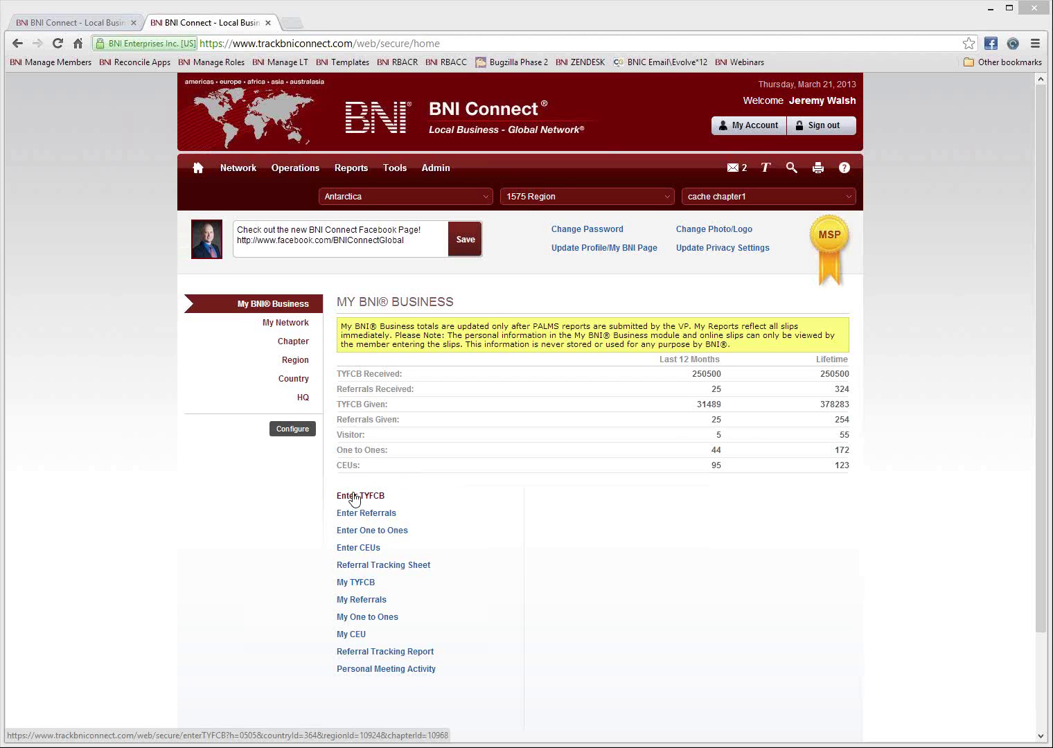
Open the blank Enter TYFCB slip from the link under the My BNI Business stats table.
left_click(354, 499)
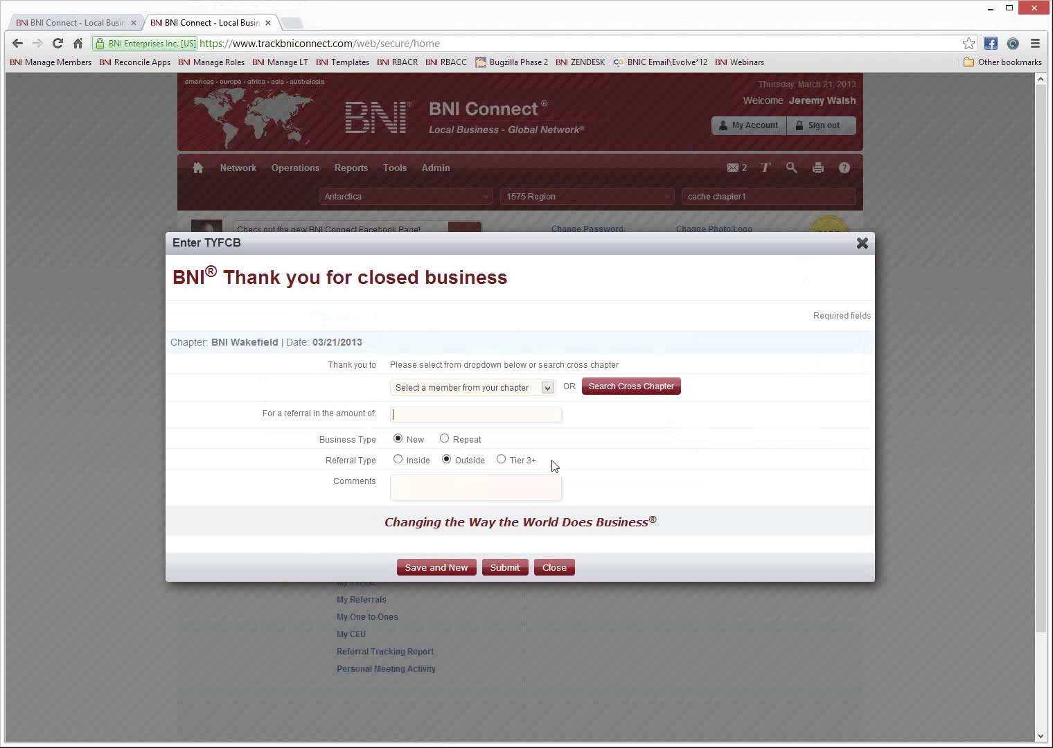
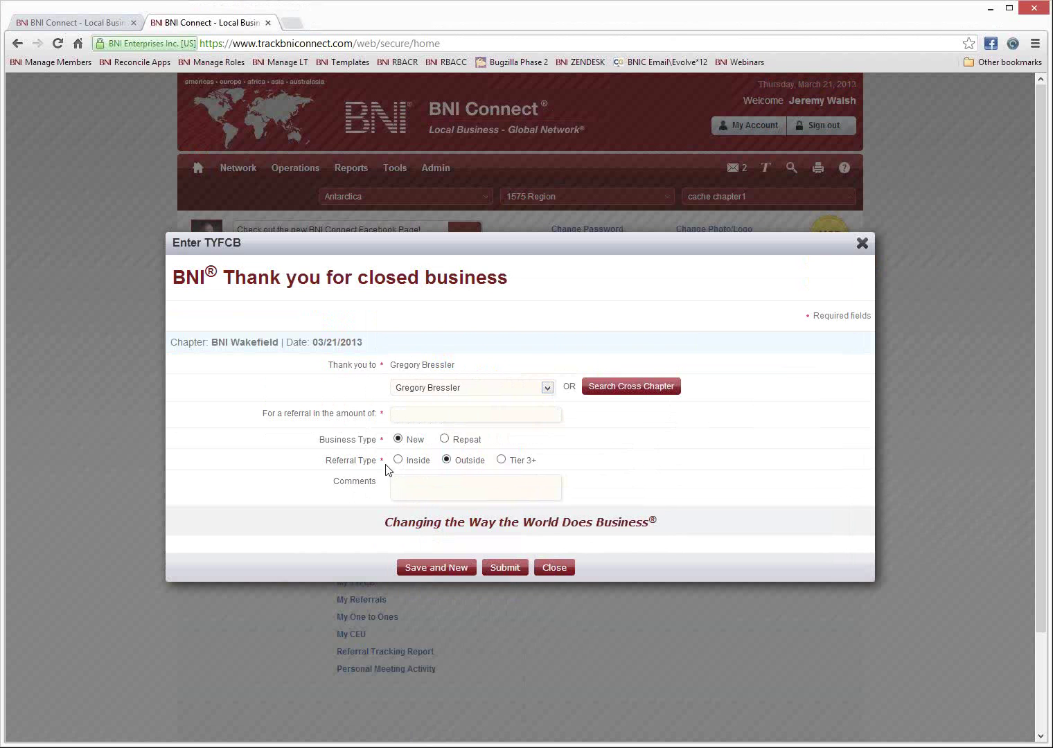
Enter 1000 as the closed-business amount with a new-business referral comment, then save and start a new slip.
left_click(413, 415)
type("1000")
left_click(416, 485)
type("This was a ")
type("referall a")
key("BackSpace")
key("BackSpace")
key("BackSpace")
key("BackSpace")
key("BackSpace")
type("ral to Jane ")
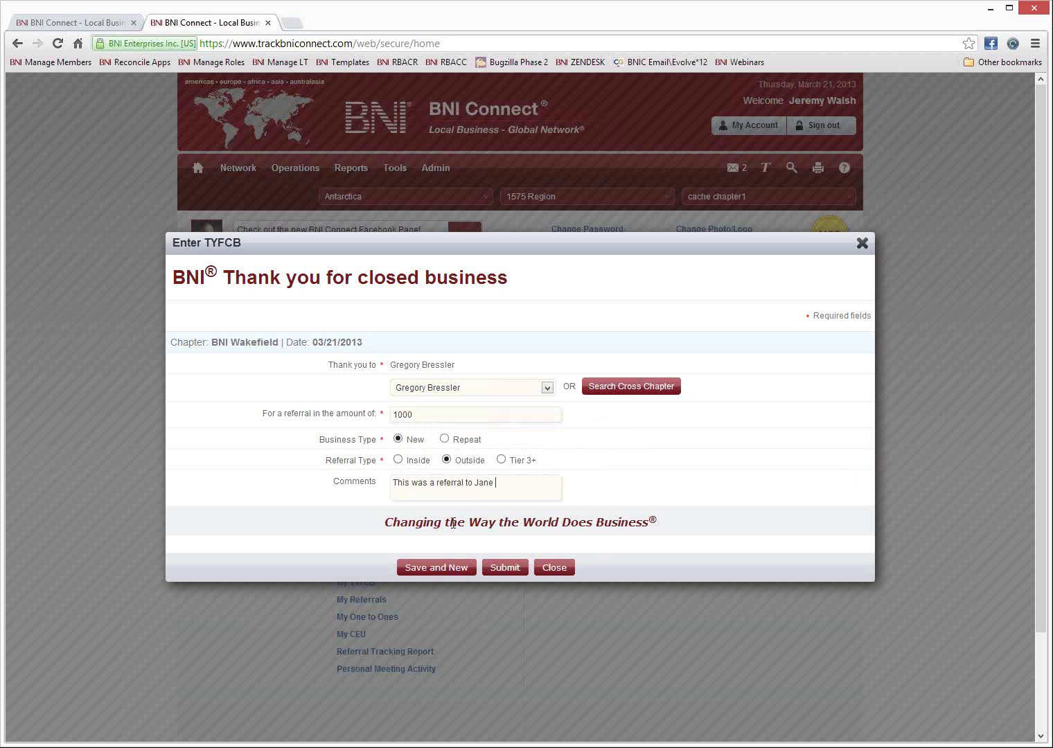
type("Smith for new business")
left_click(430, 569)
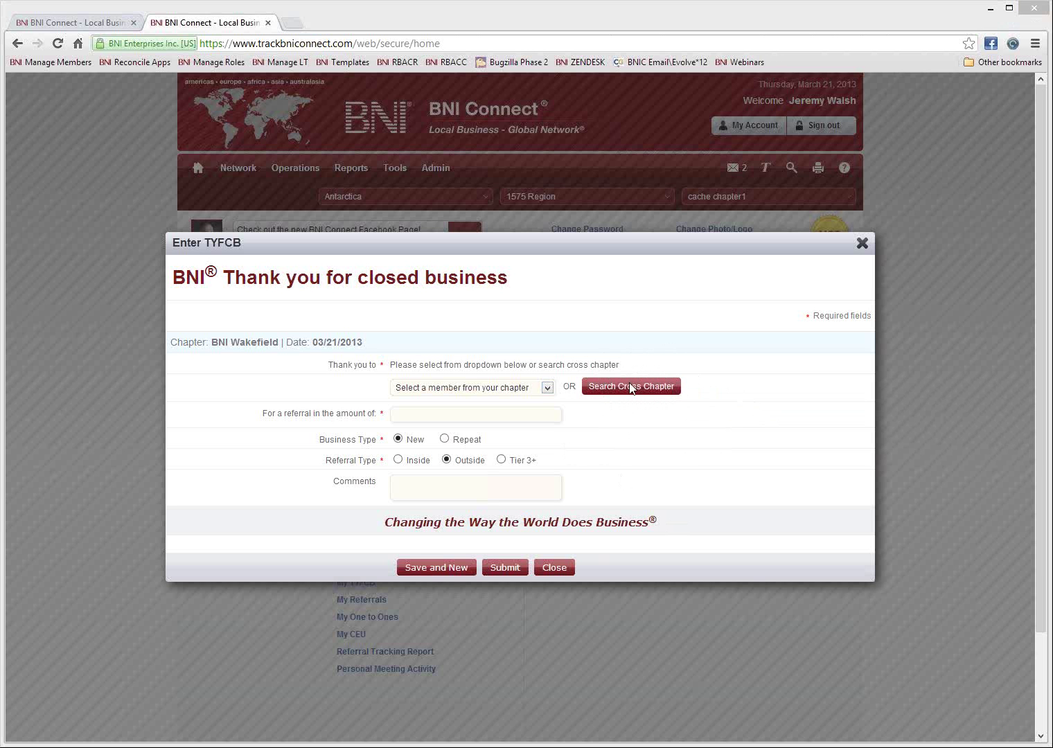
Run a cross-chapter member search for company 'cyber'.
left_click(635, 386)
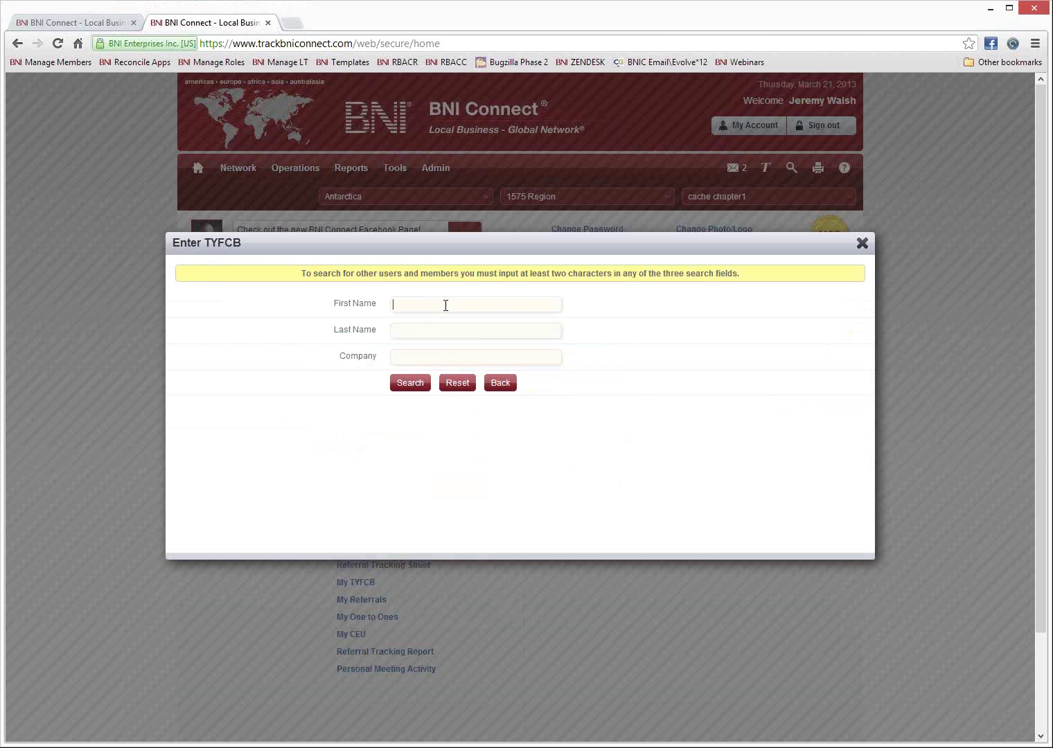
left_click(423, 330)
left_click(431, 359)
type("cyber")
left_click(407, 384)
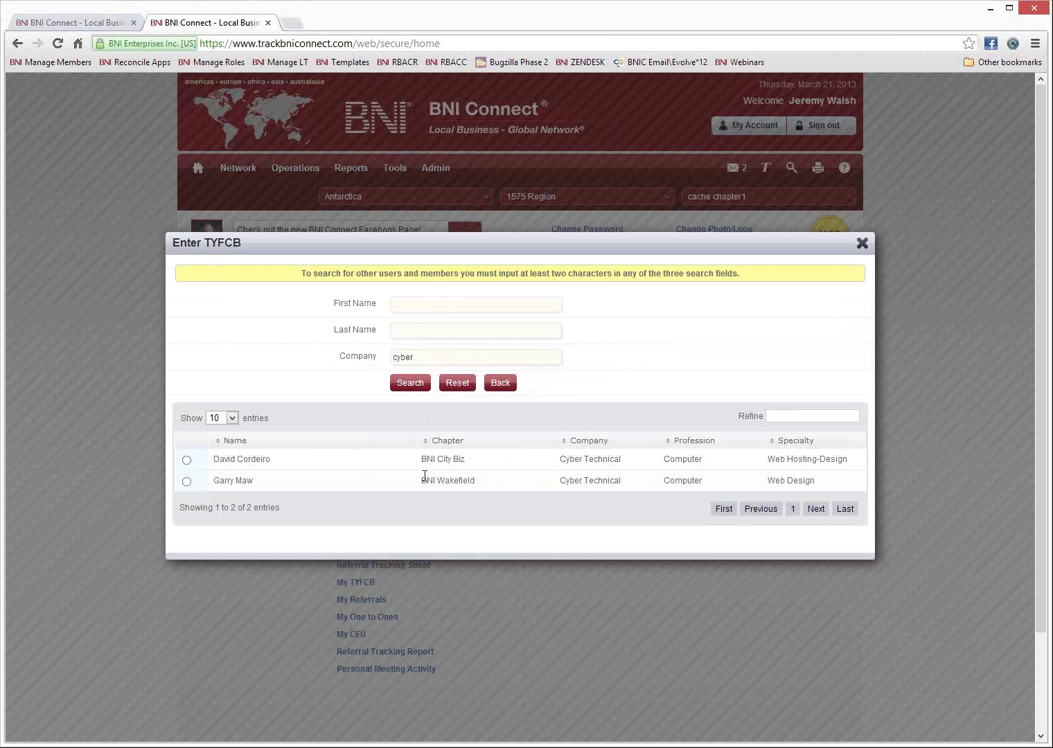
Choose the first result, a BNI City Biz member, as the slip's recipient.
left_click_drag(280, 461, 212, 460)
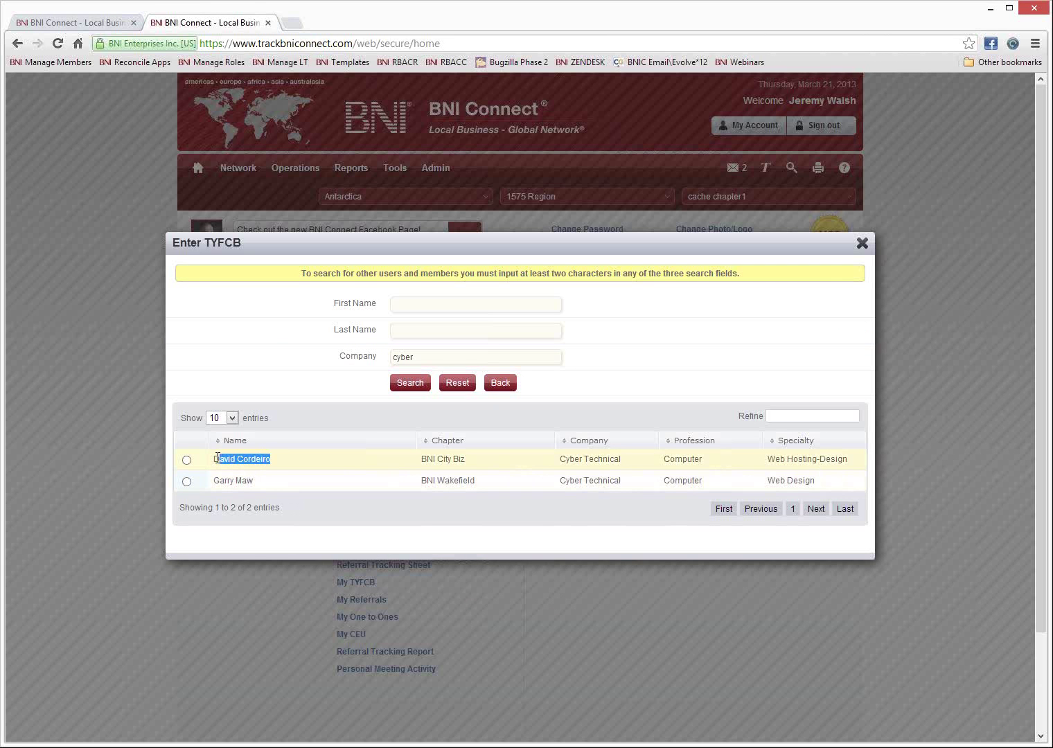
triple_click(462, 459)
left_click_drag(598, 459, 574, 459)
left_click(186, 461)
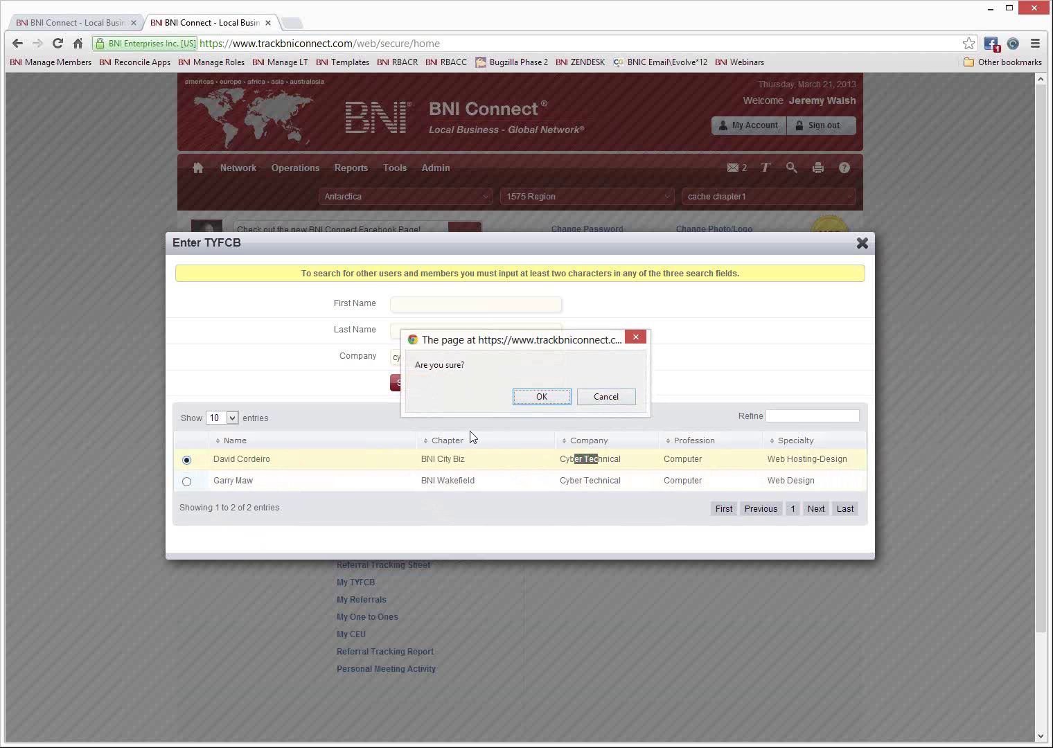
left_click(541, 397)
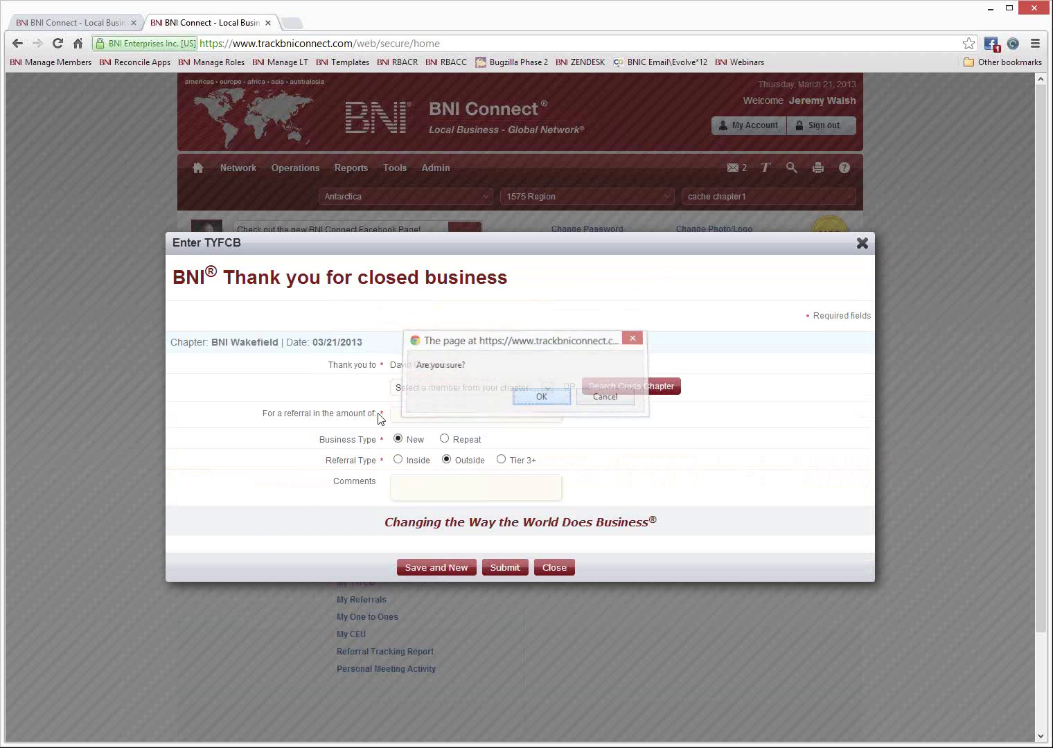
Record 800 of repeat business with an Acme company contract comment and submit the slip.
left_click_drag(456, 365, 404, 363)
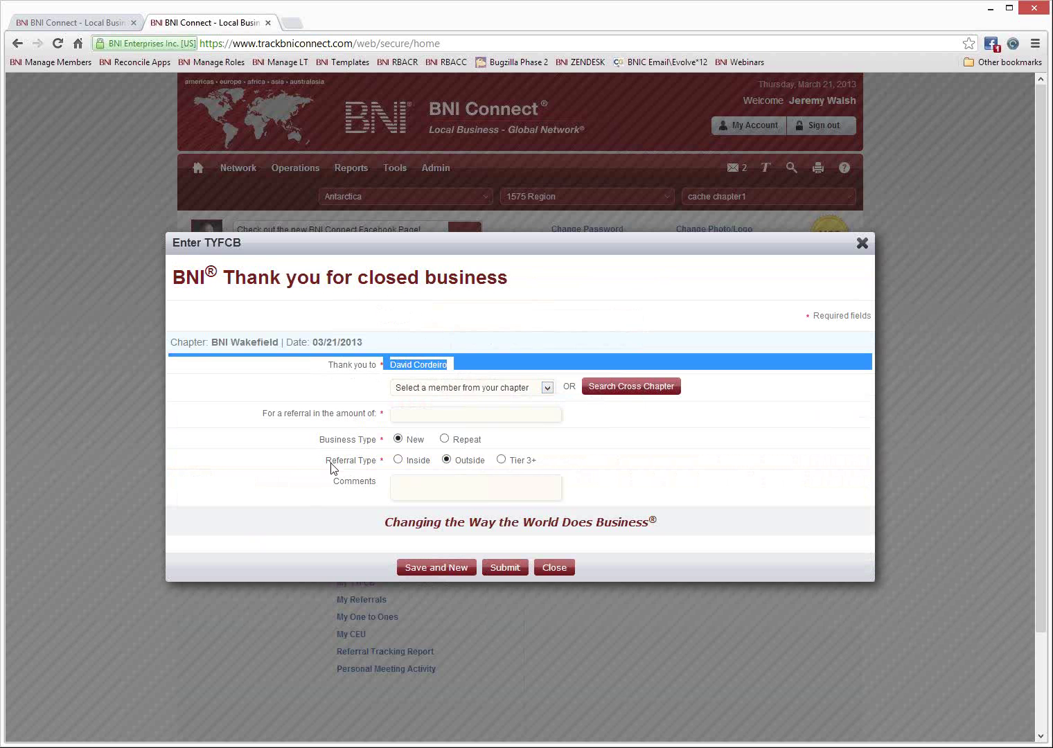
left_click(432, 414)
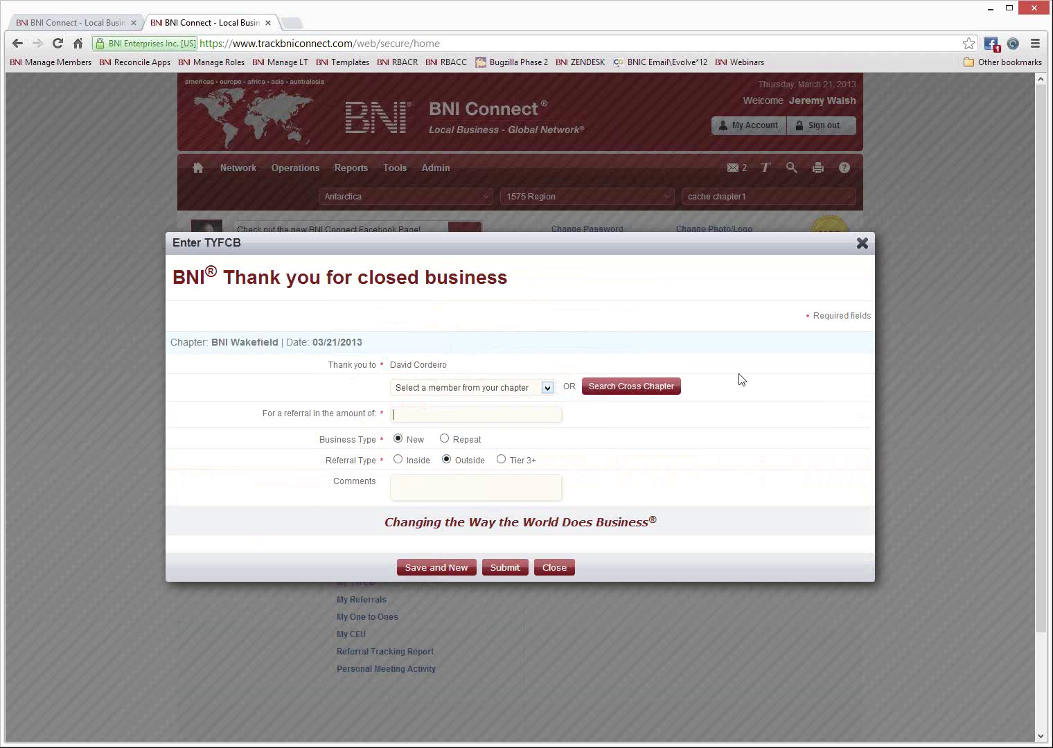
type("800")
left_click(444, 439)
left_click(413, 488)
type("Acme company rep")
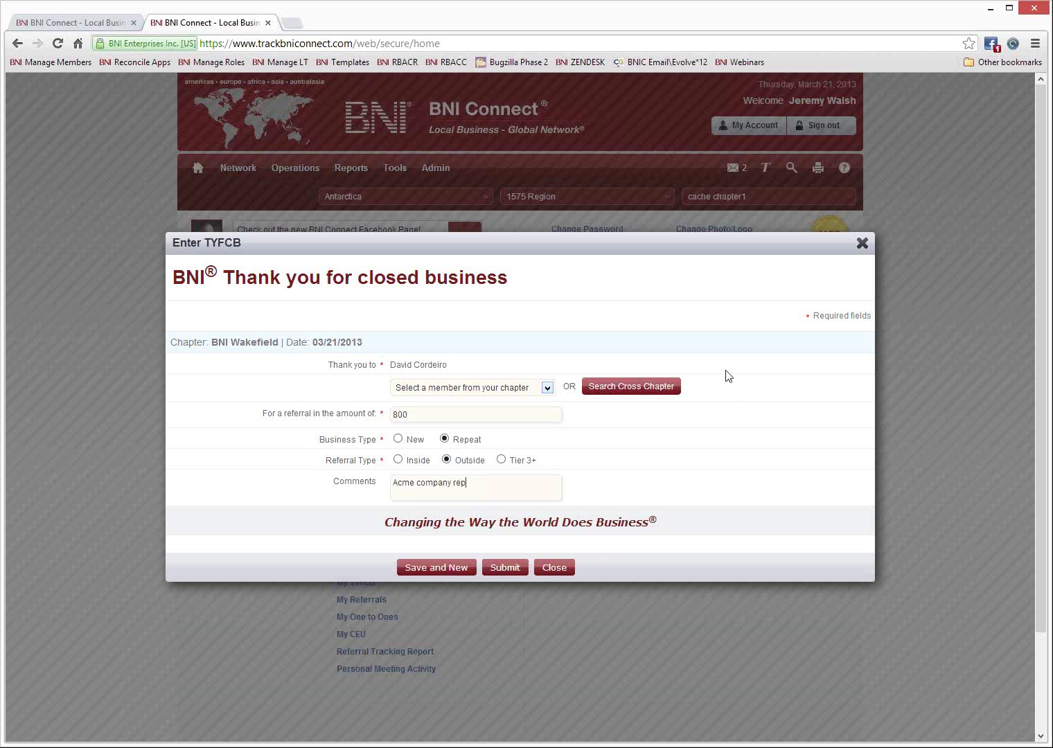
type("eat busine")
type("ss contract")
left_click(506, 572)
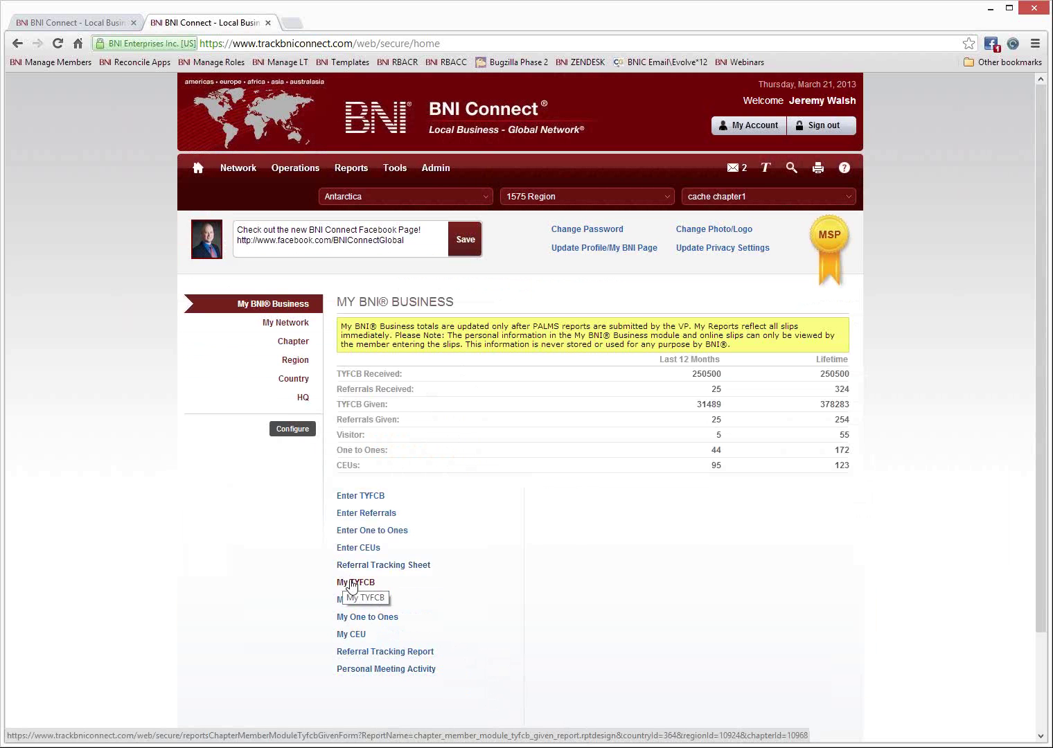
Run the TYFCB Given report for 09/21/2012–03/21/2013, review the 3/5/13 row, then close it.
left_click(352, 584)
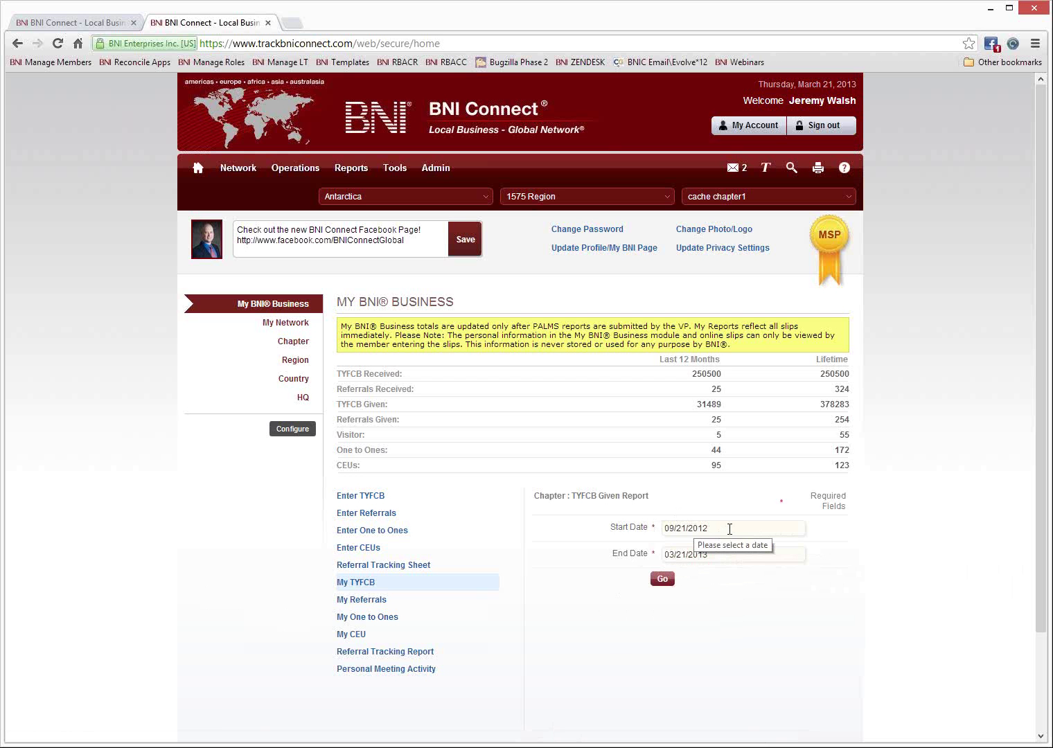
left_click(664, 584)
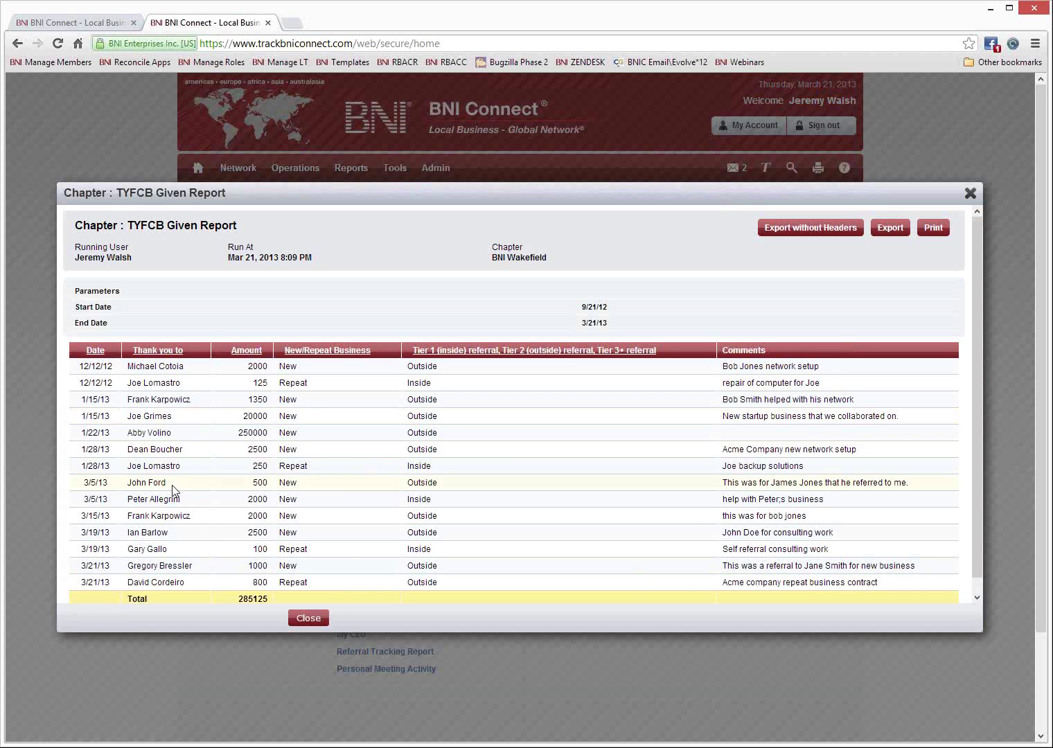
left_click_drag(167, 483, 128, 486)
left_click(172, 482)
left_click_drag(111, 483, 82, 485)
left_click_drag(181, 483, 126, 483)
left_click_drag(251, 485, 279, 485)
left_click_drag(445, 485, 406, 484)
left_click_drag(930, 485, 721, 485)
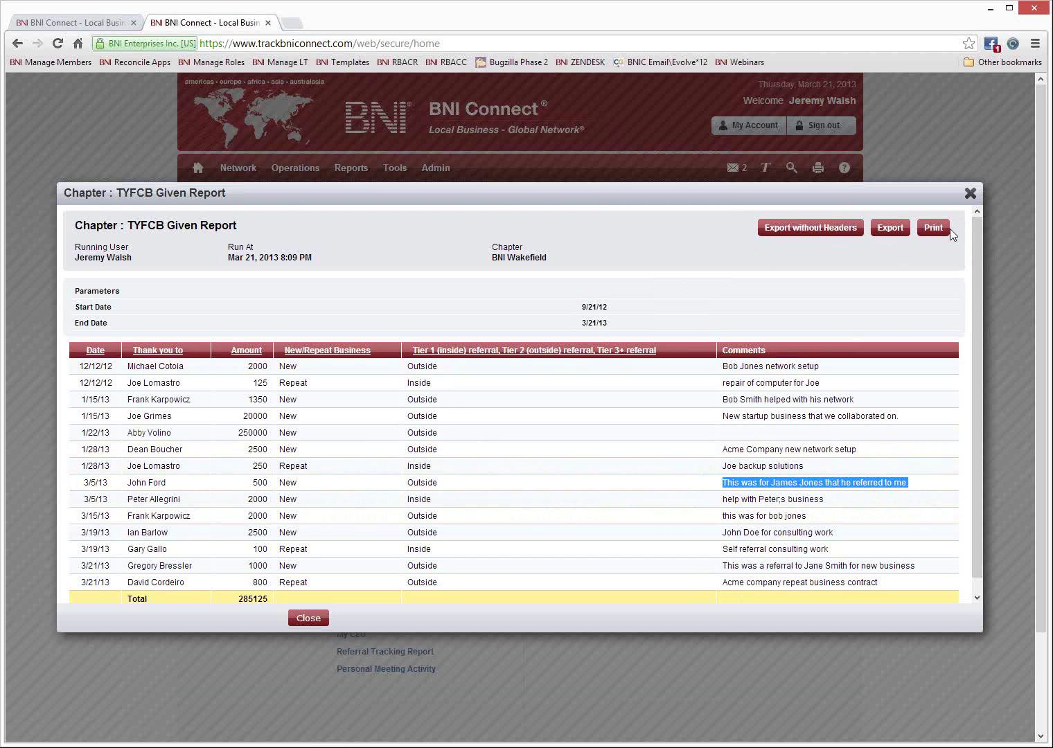
left_click(971, 195)
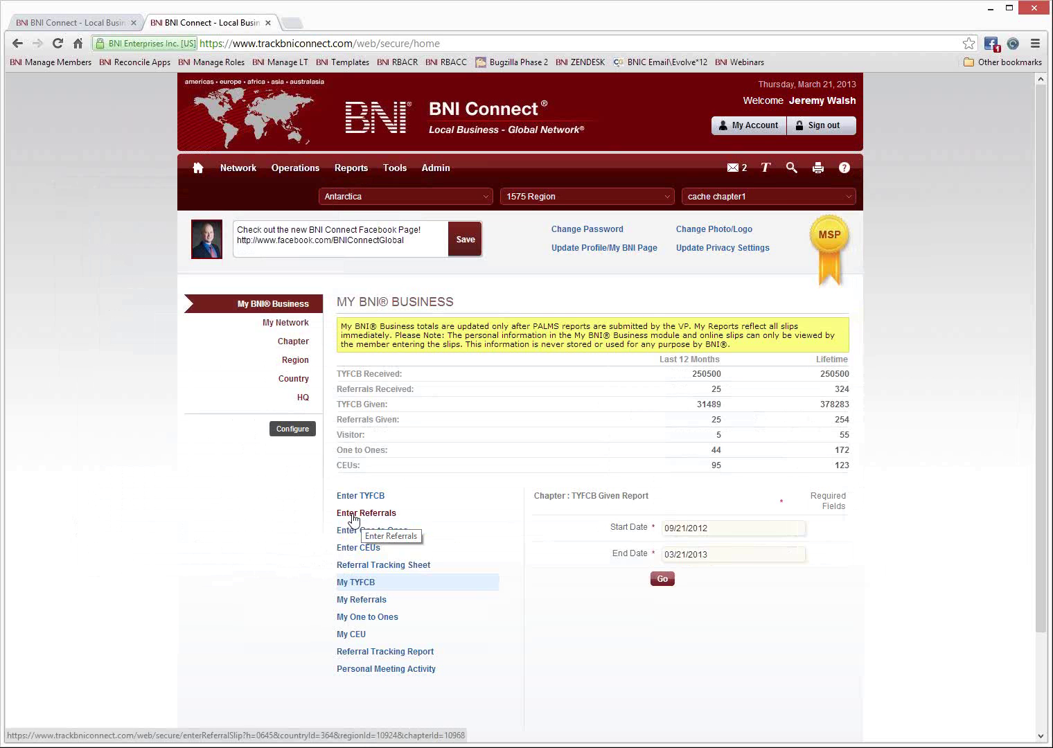
Start a new referral slip to a chapter member, entering the referral's name and marking card given.
left_click(354, 514)
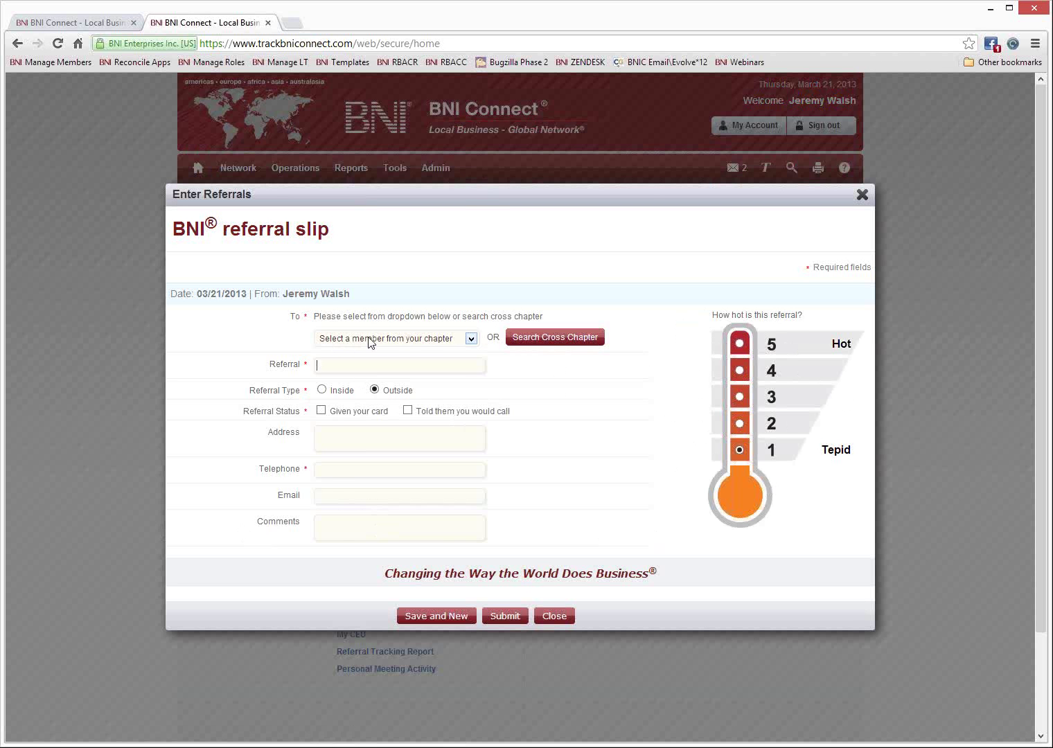
left_click(464, 339)
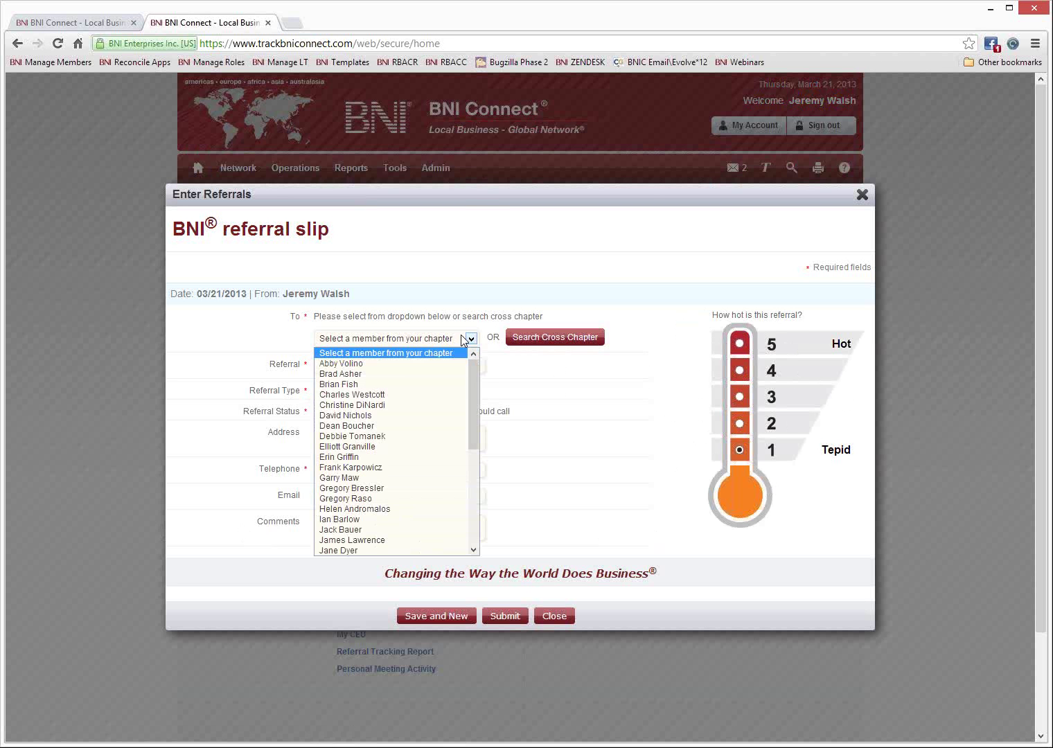
left_click_drag(473, 378, 469, 432)
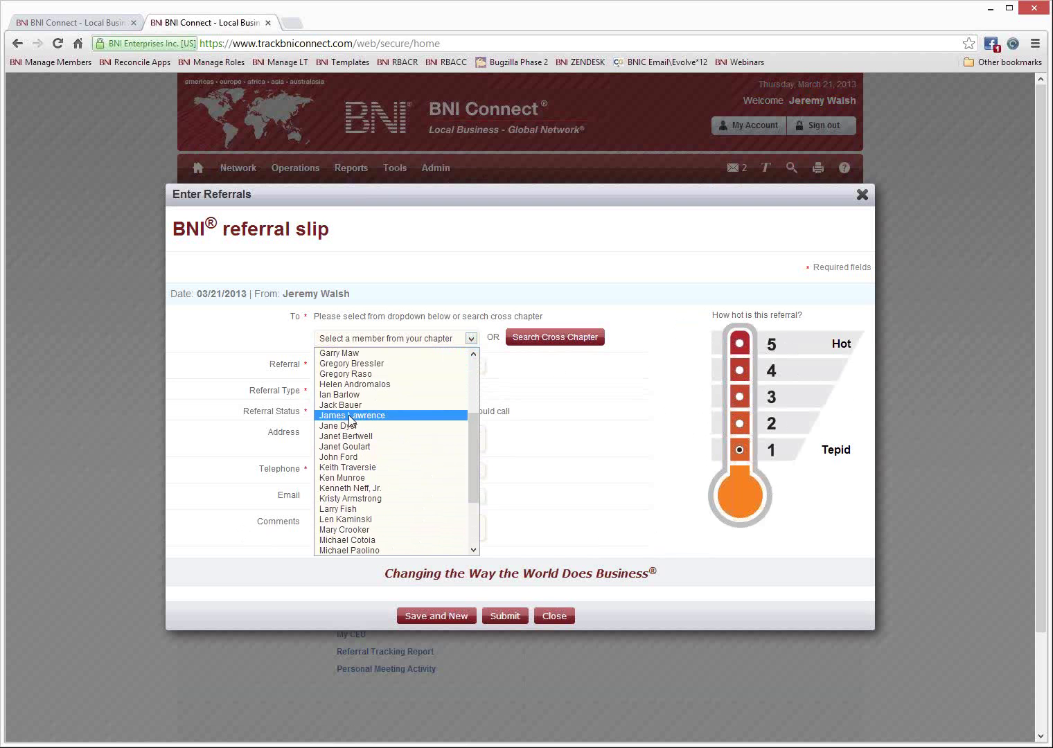
left_click(350, 416)
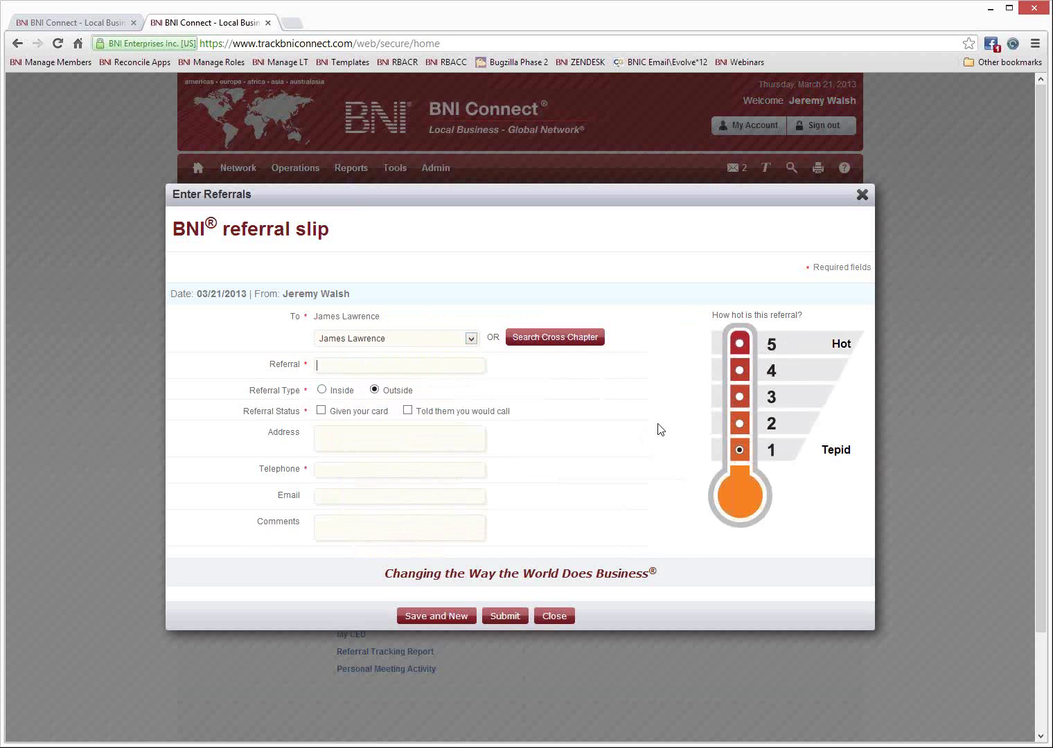
left_click(321, 410)
Add the referral's address, telephone, e-mail and a follow-up comment, and rate it 3.
left_click(336, 435)
type("1 There Street")
key("Return")
type("Pr")
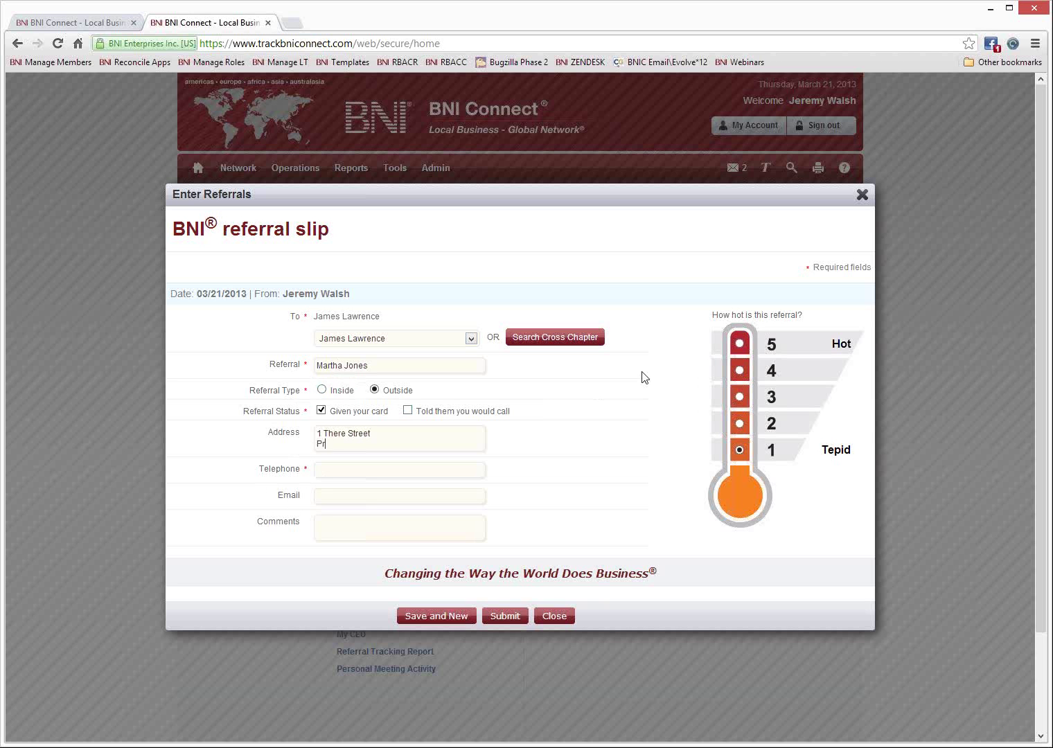
type("ovidence, RI")
type("4567891230")
key("Tab")
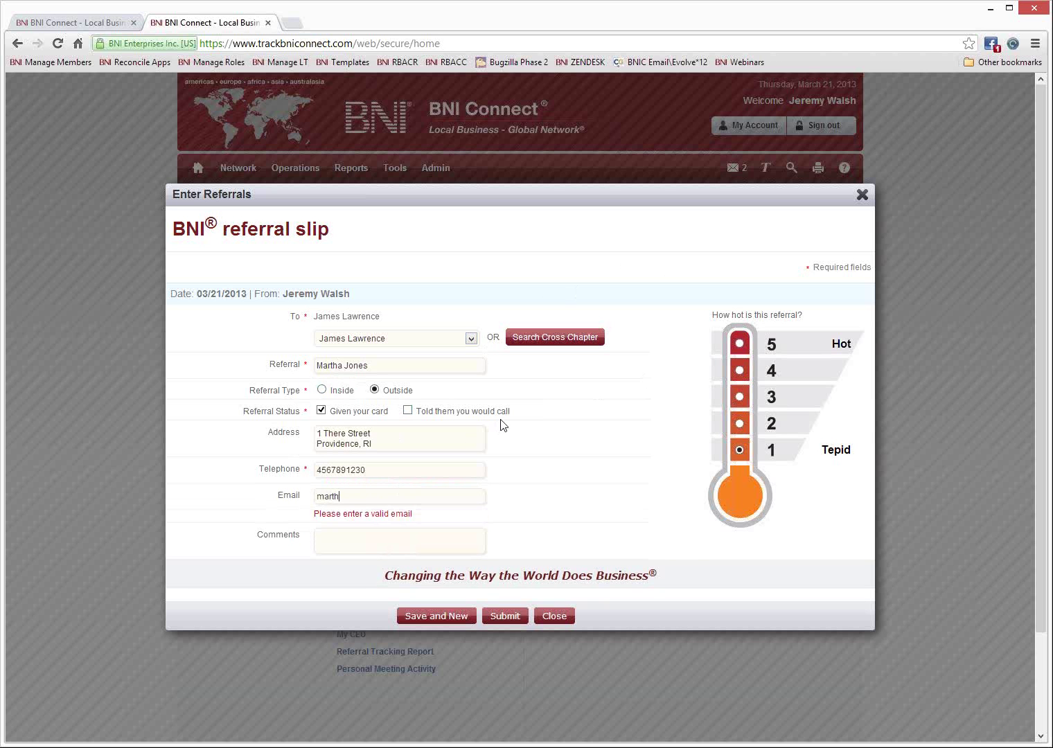
key("Tab")
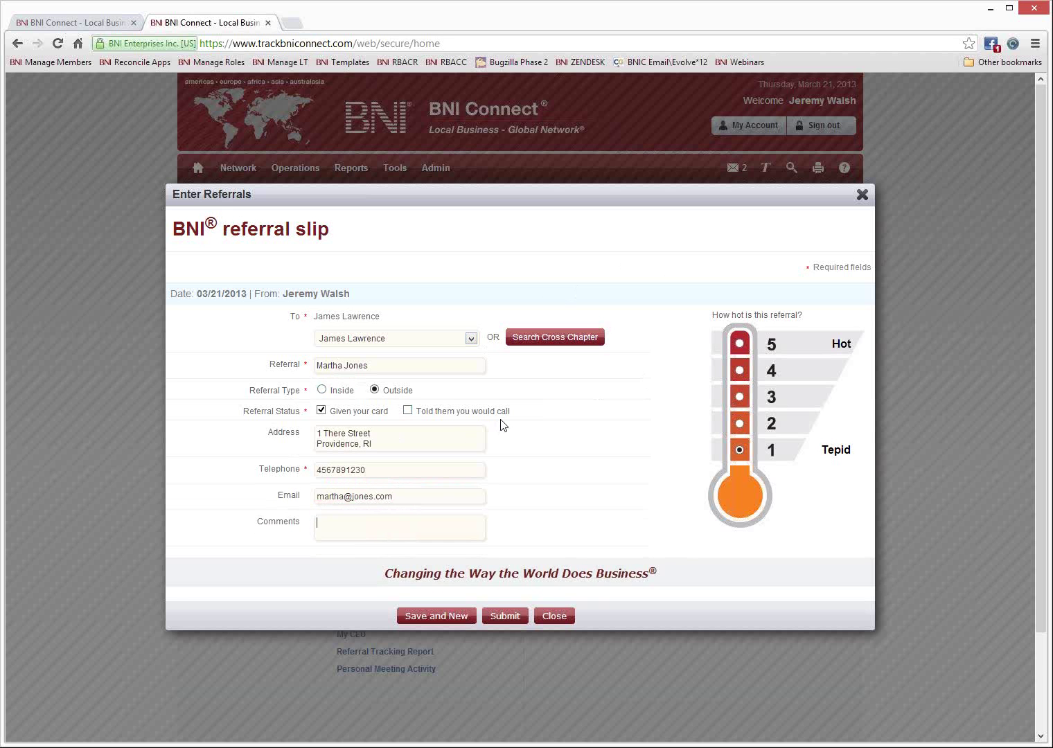
type("Martha needs a new will call me for an")
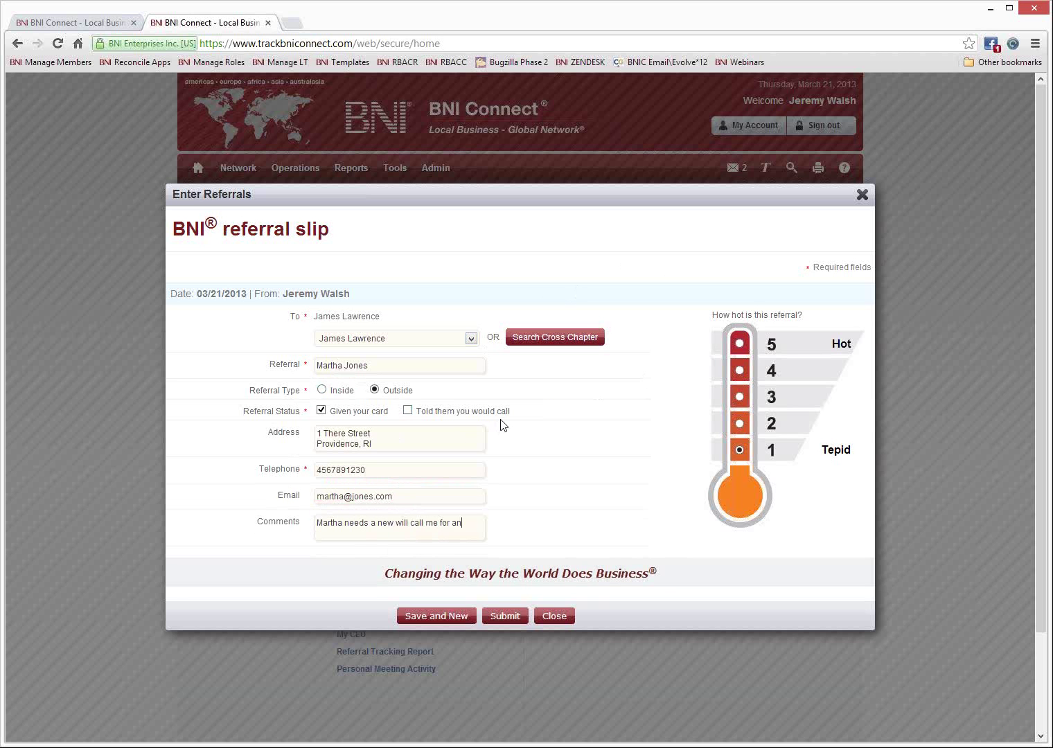
type("y additional det")
type("ls.")
left_click(741, 398)
Start a fresh referral slip addressed to the cross-chapter member found by last name 'grime'.
left_click(439, 618)
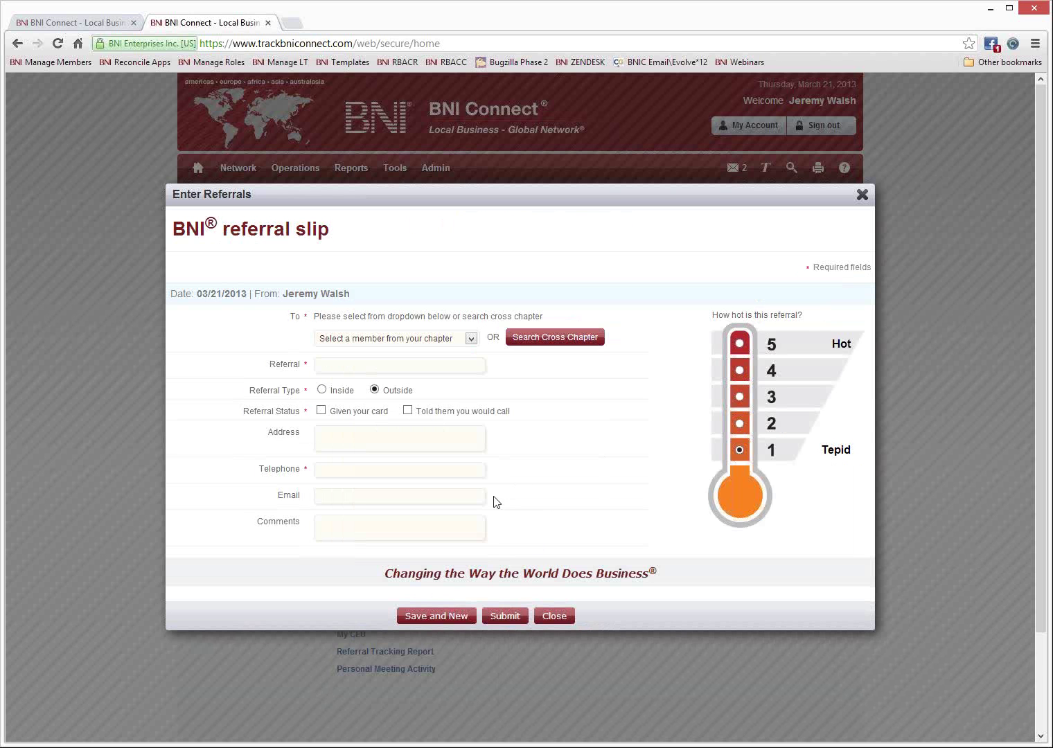
left_click(552, 340)
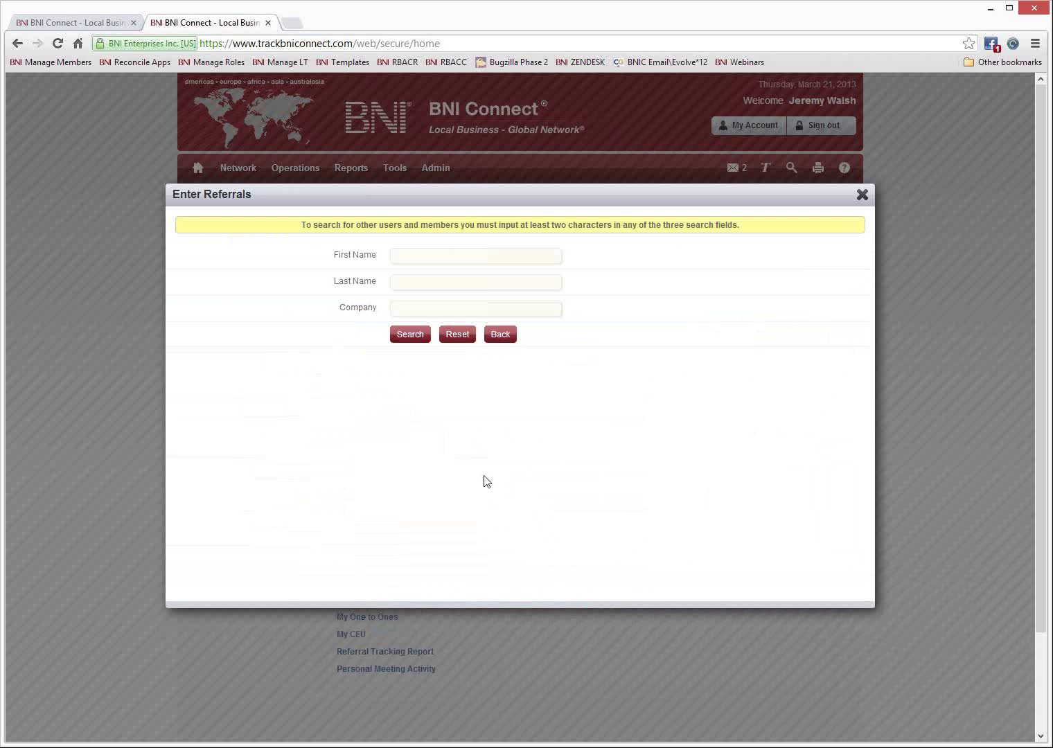
left_click(404, 256)
left_click(401, 284)
type("grime")
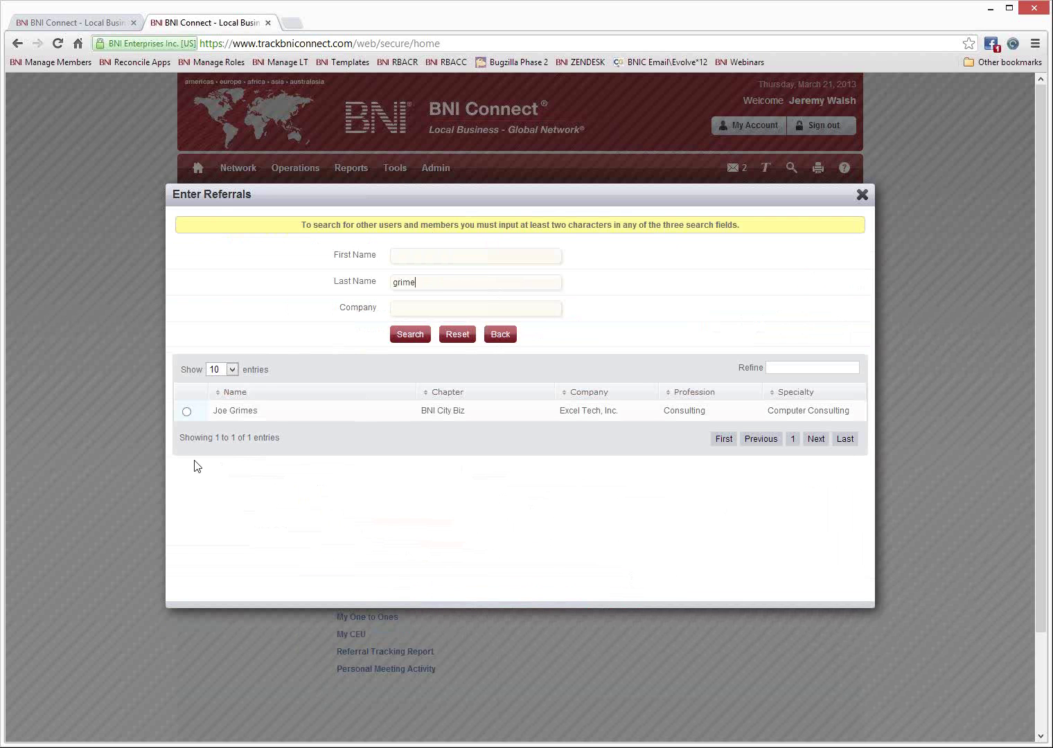
left_click(187, 411)
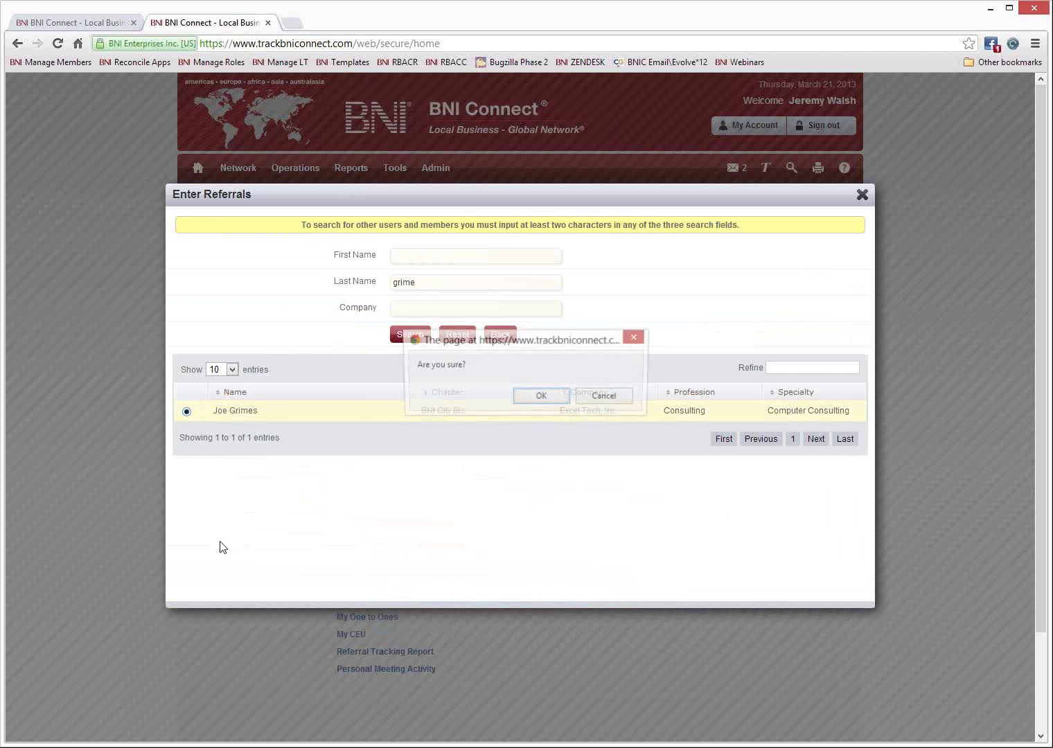
left_click(540, 397)
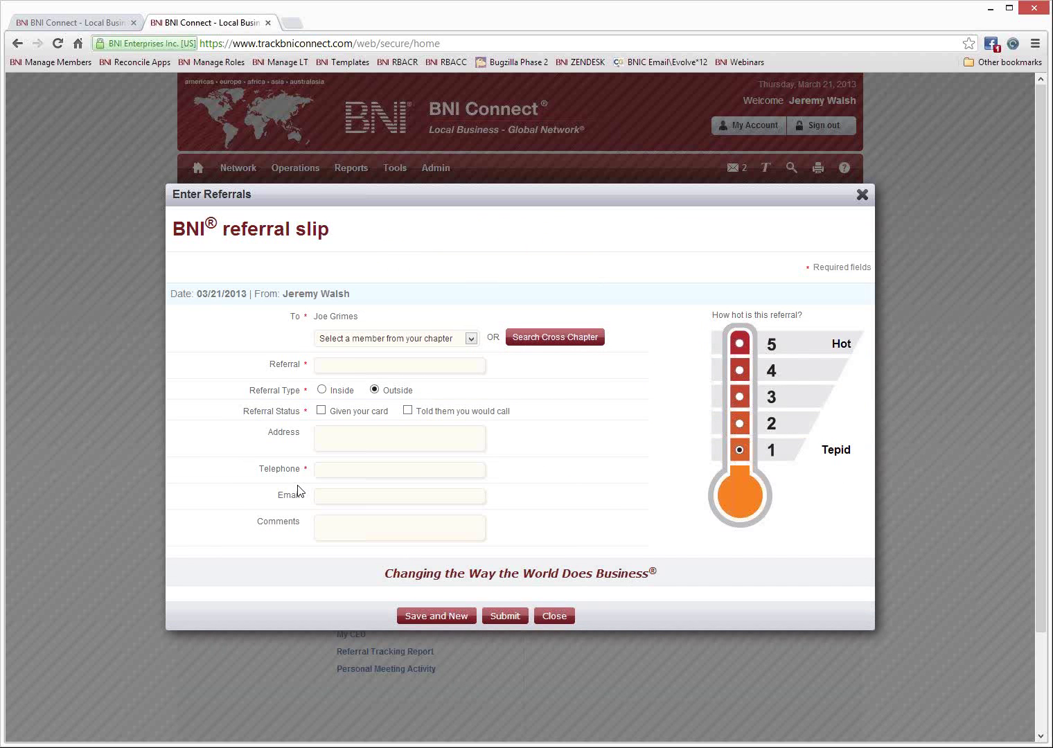
Enter 'Acme Company' as the referral, mark card given, and add its street address.
left_click(332, 368)
type("Acme Company")
left_click(321, 410)
left_click(325, 437)
type("1 Here Stre")
type("et ")
type("Warwick RI")
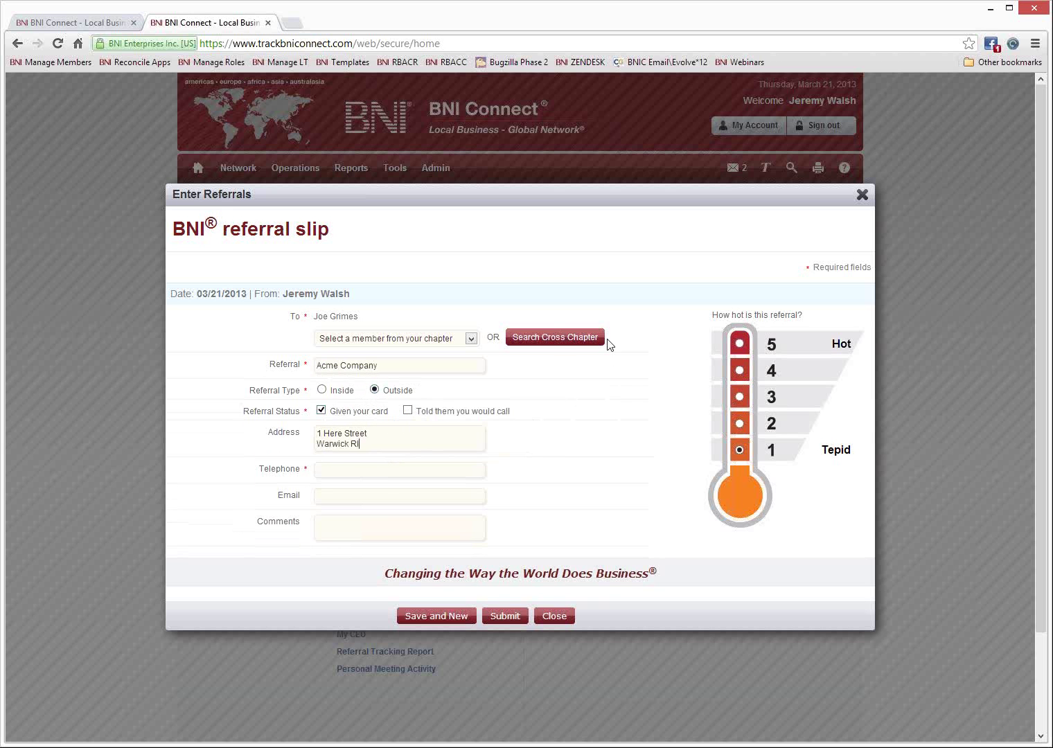
Add the referral's telephone, contact e-mail and a call-the-purchasing-manager comment, and rate it 4.
left_click(379, 469)
type("9")
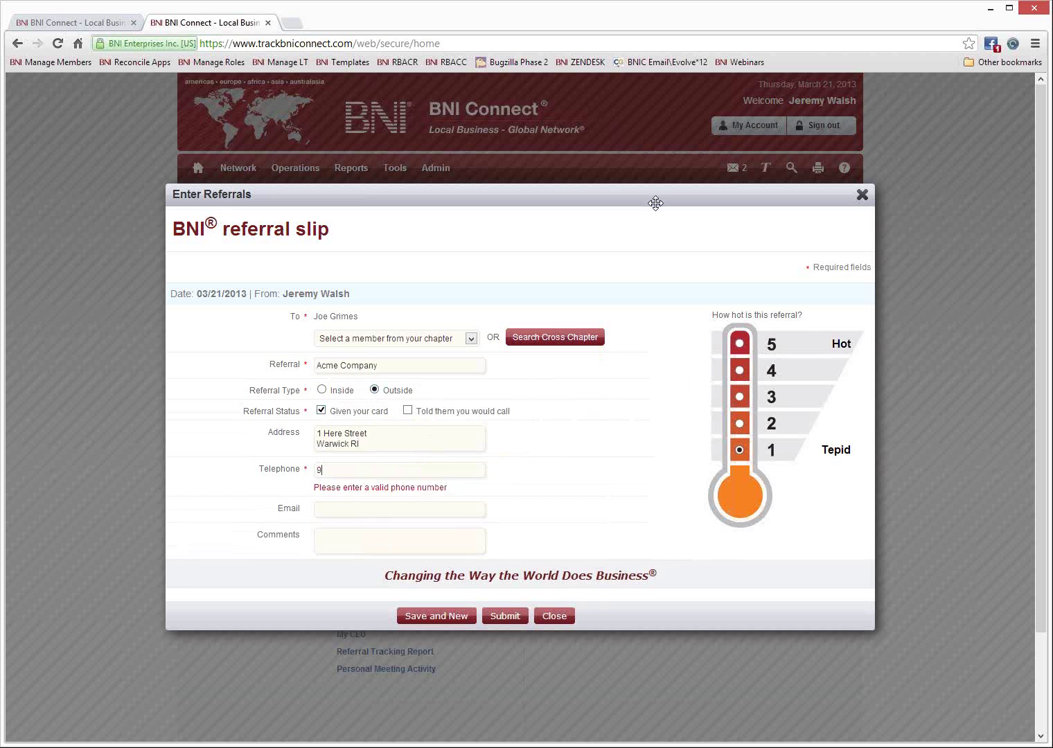
type("998887776")
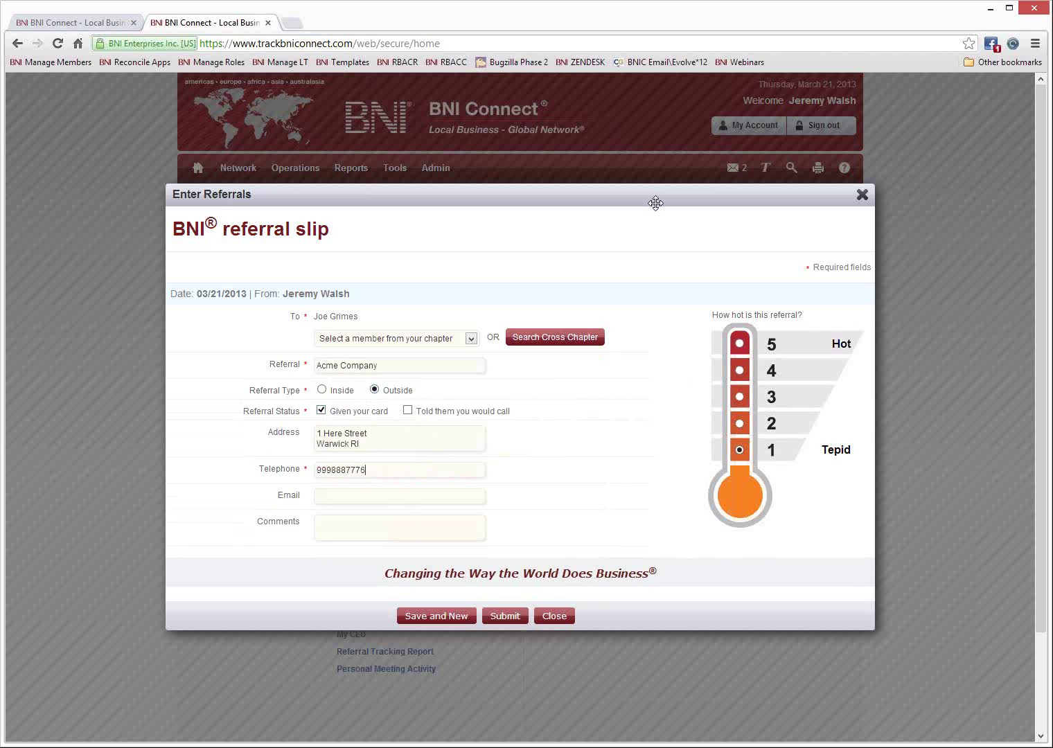
left_click(341, 493)
type("john")
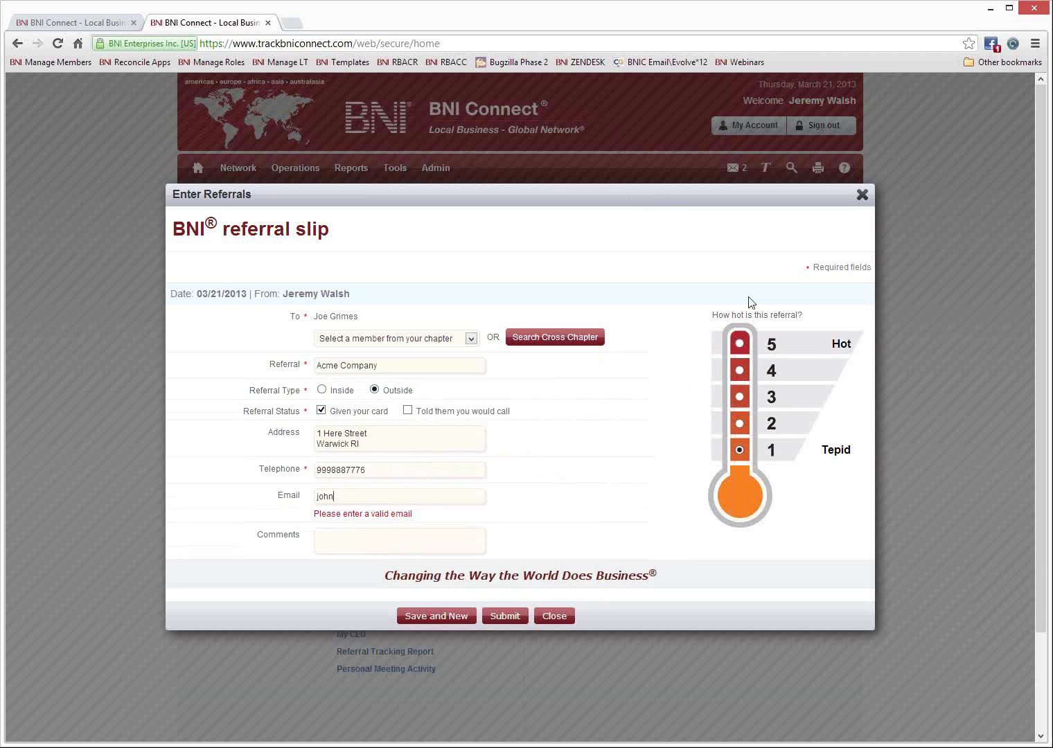
type("@acme.com")
key("Tab")
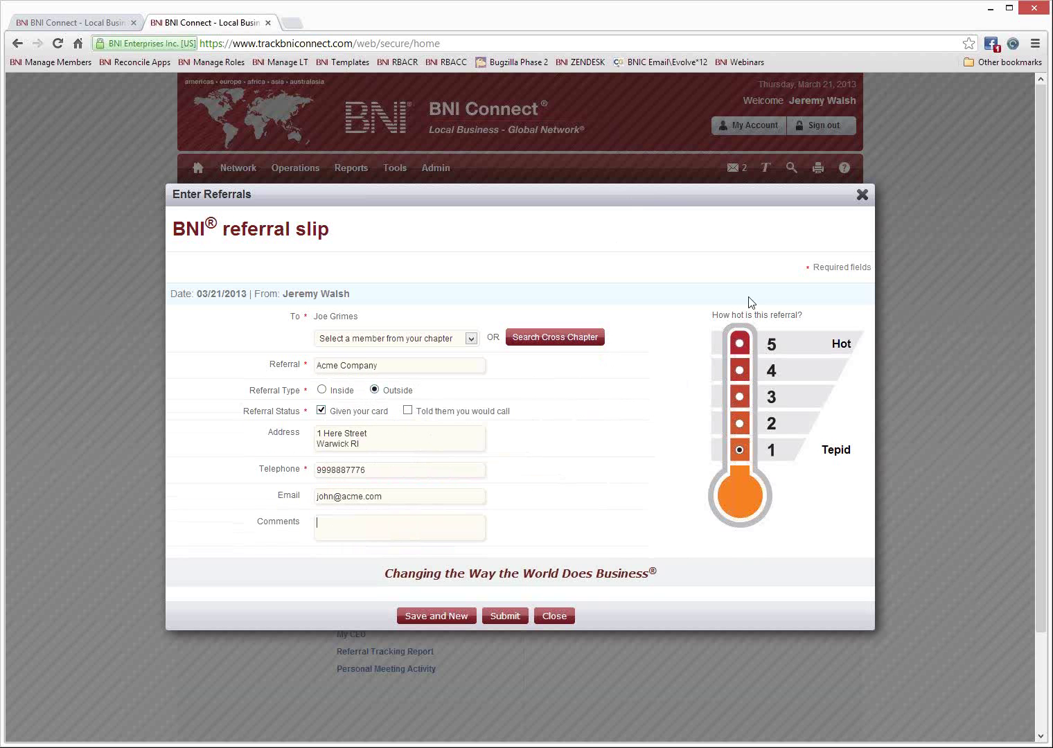
type("Call John the purchasing manager")
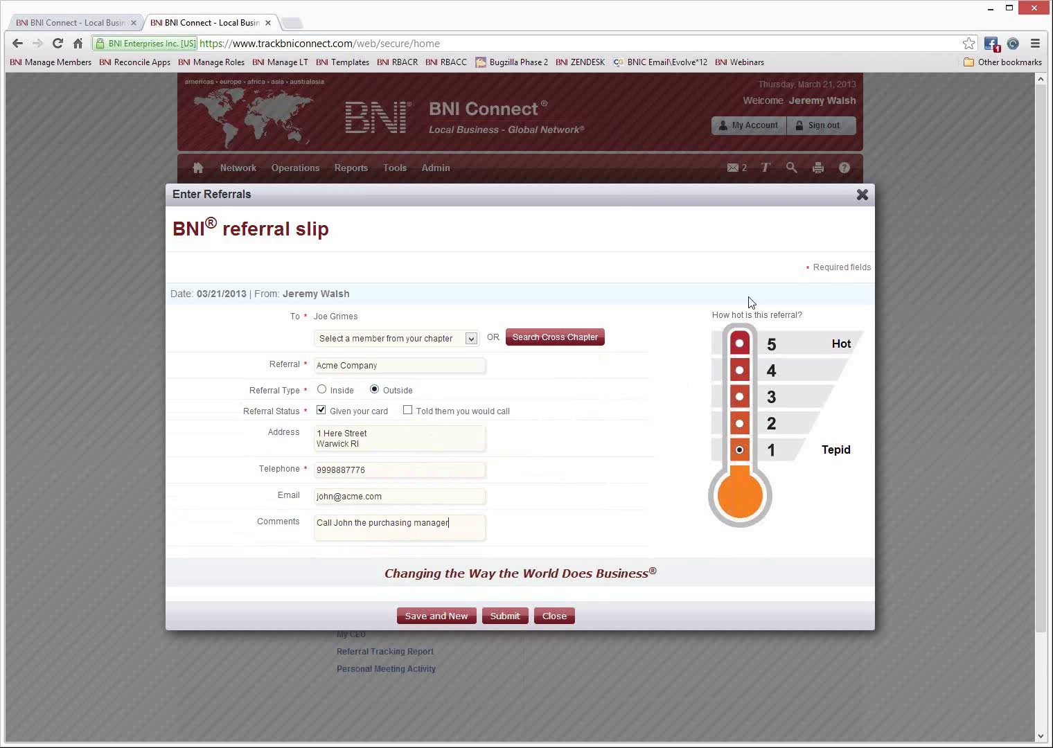
type(" there")
left_click(740, 369)
Submit the referral slip and set the Referrals Given report to run 12/01/2012–03/21/2013.
left_click(506, 616)
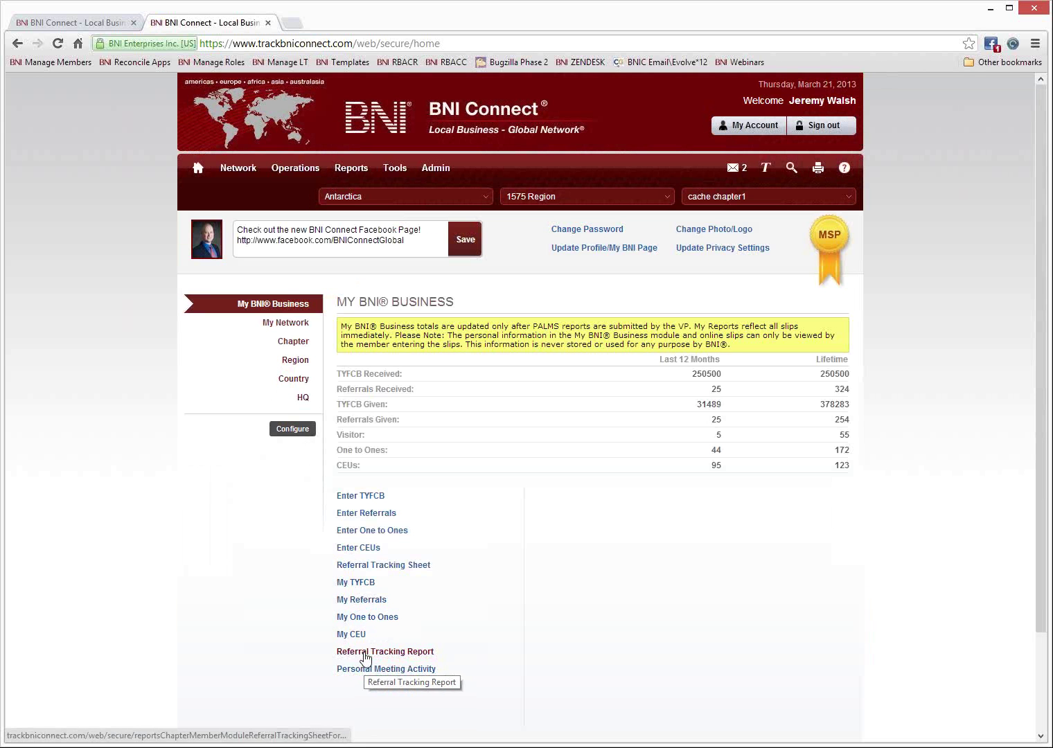
left_click(364, 602)
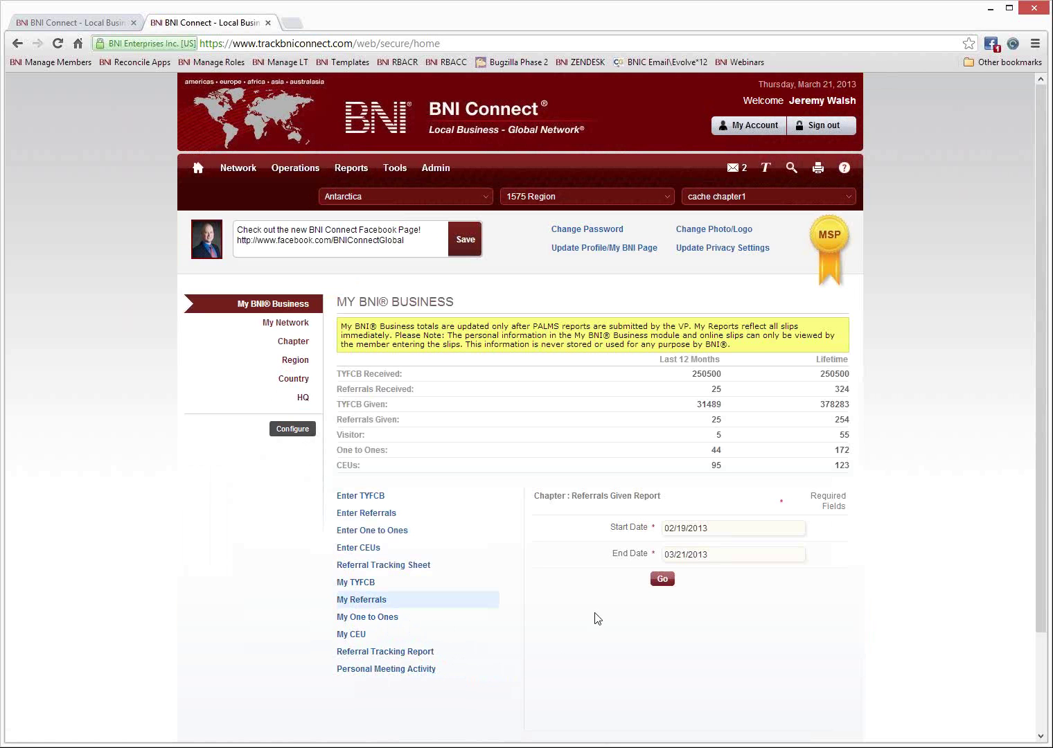
left_click(728, 528)
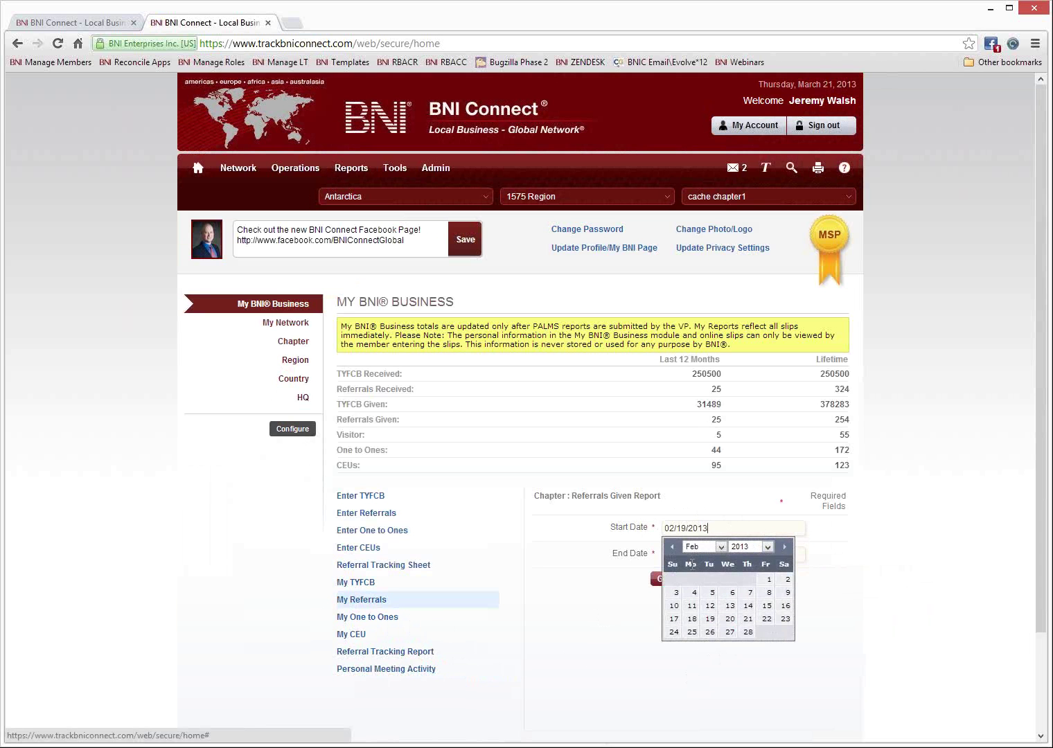
left_click(672, 547)
left_click(671, 547)
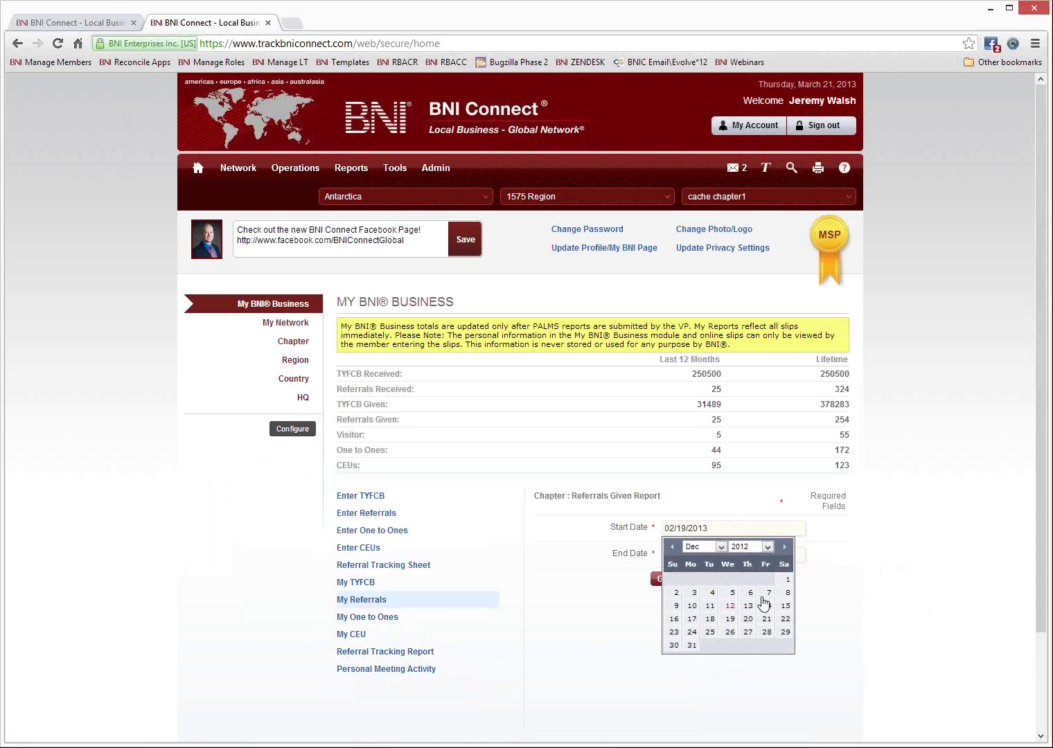
left_click(787, 580)
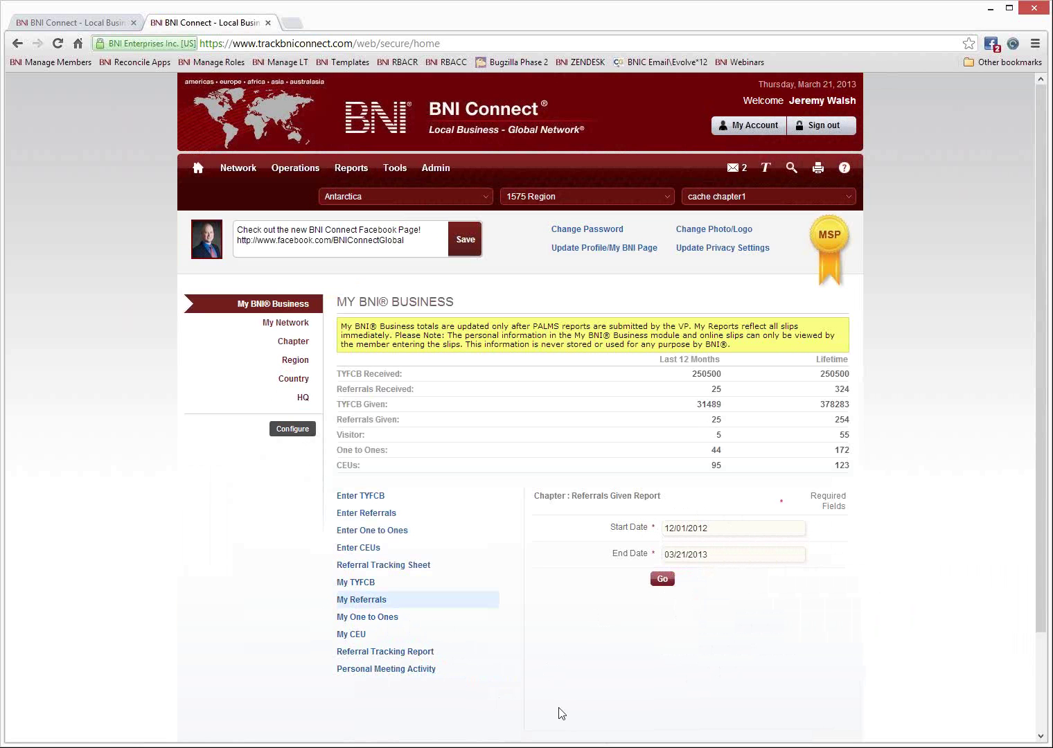
Run the Chapter Referrals Given report for 12/1/12–3/21/13 and scroll through to check the new Acme Company entry.
left_click(664, 579)
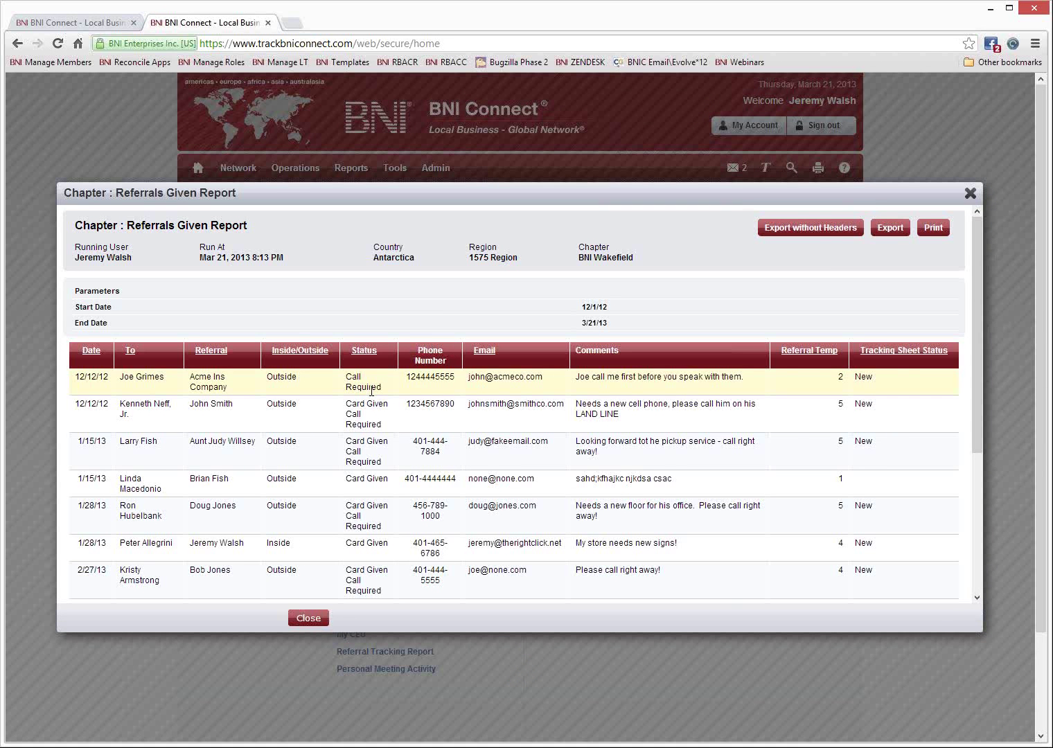
scroll(373, 392, "down", 5)
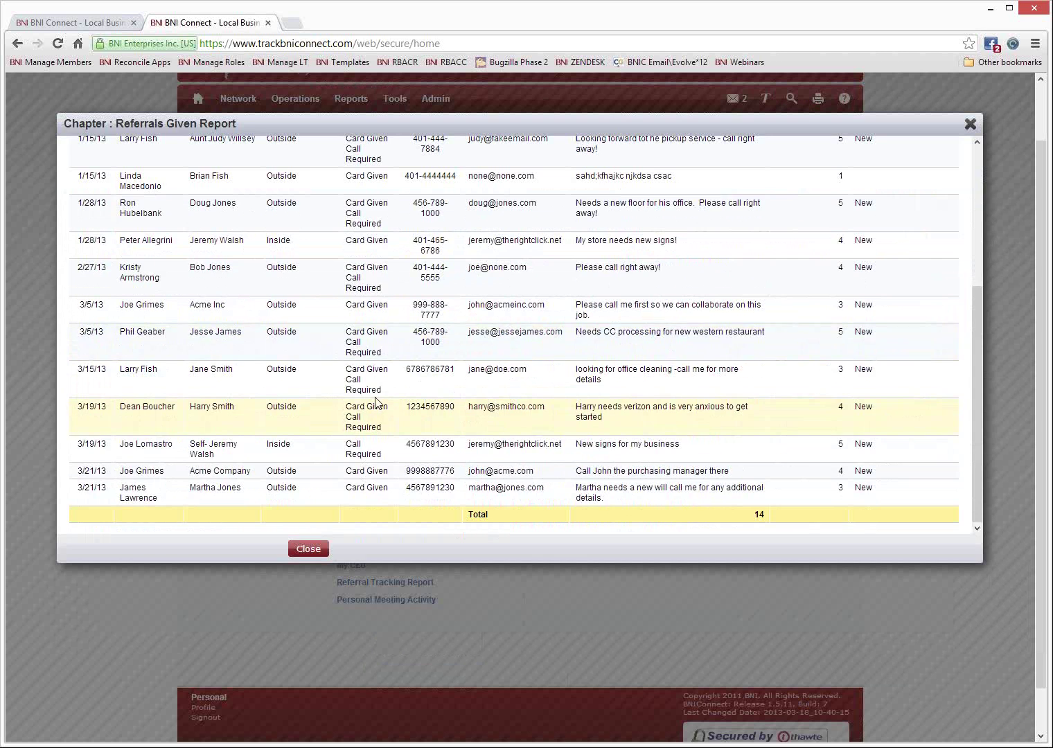
scroll(375, 402, "up", 6)
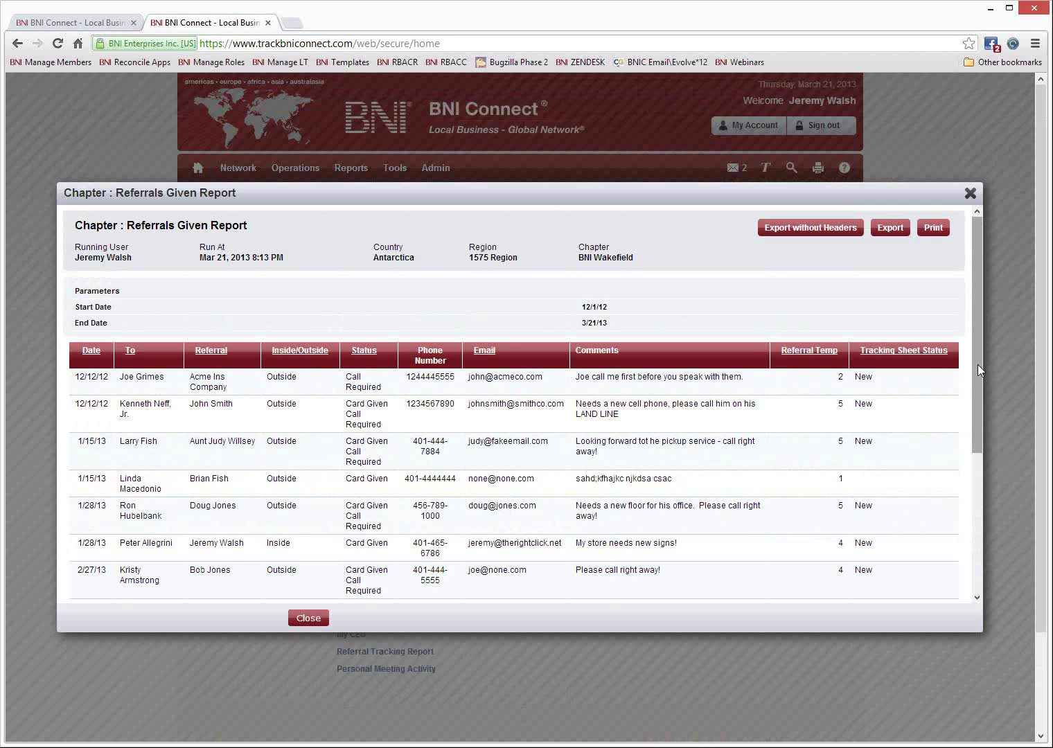
left_click_drag(977, 364, 978, 416)
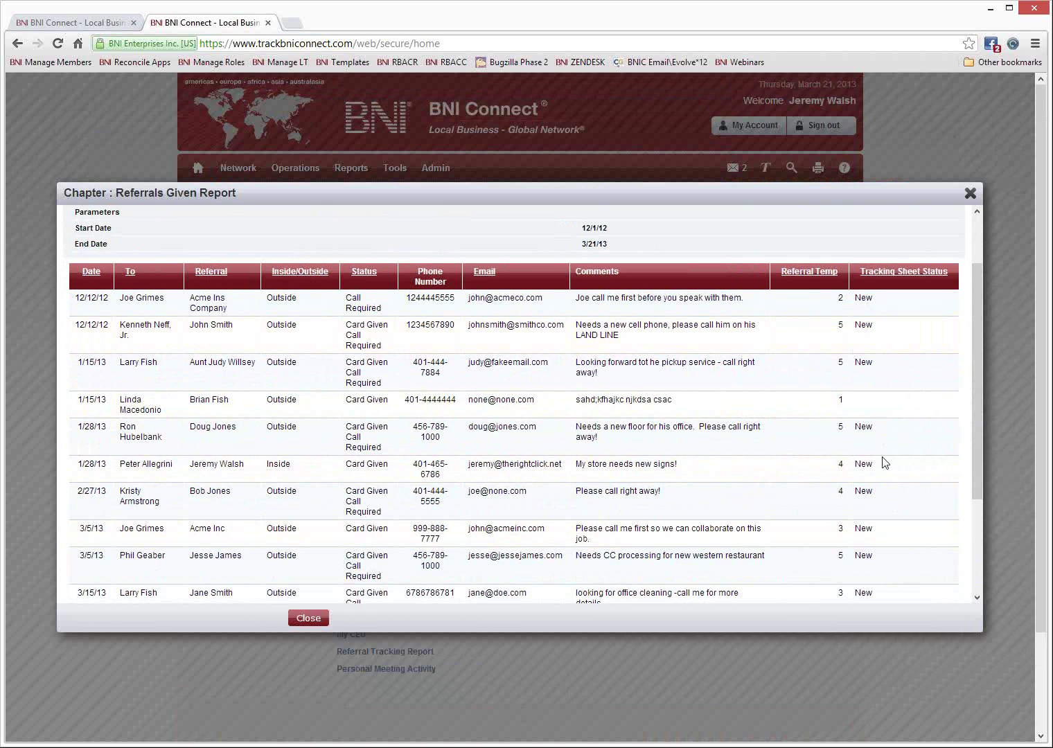
left_click_drag(977, 348, 977, 266)
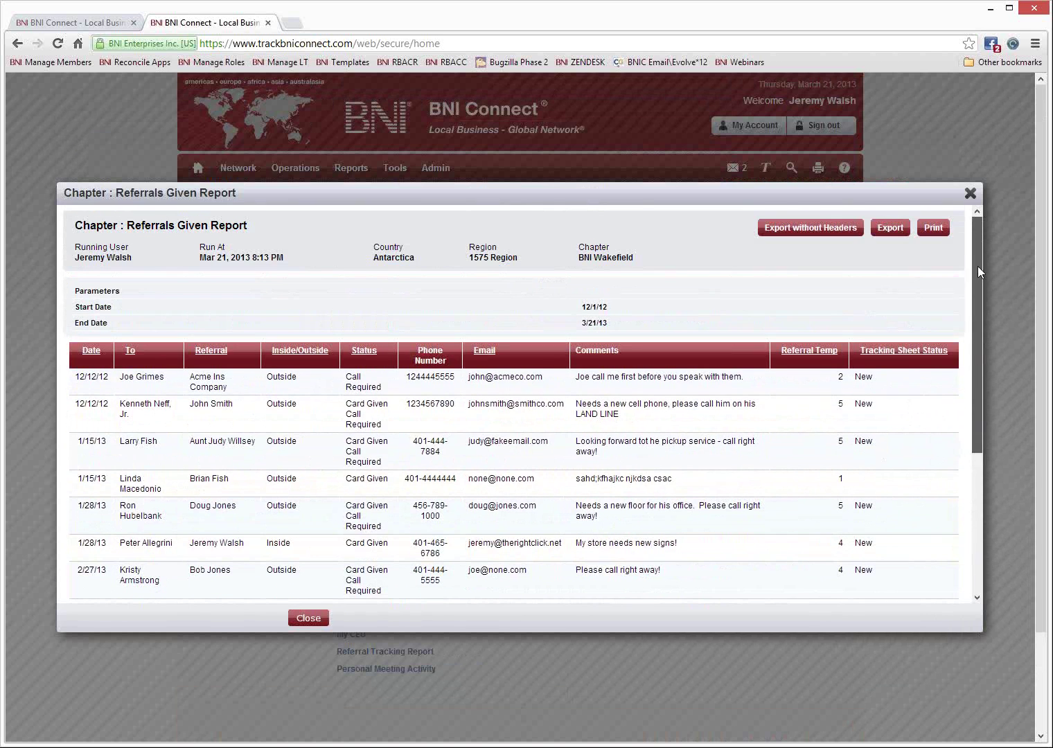
Close the report and, in Outlook Web Access, highlight the notification's sender, date, type, status, referral and phone.
left_click(970, 193)
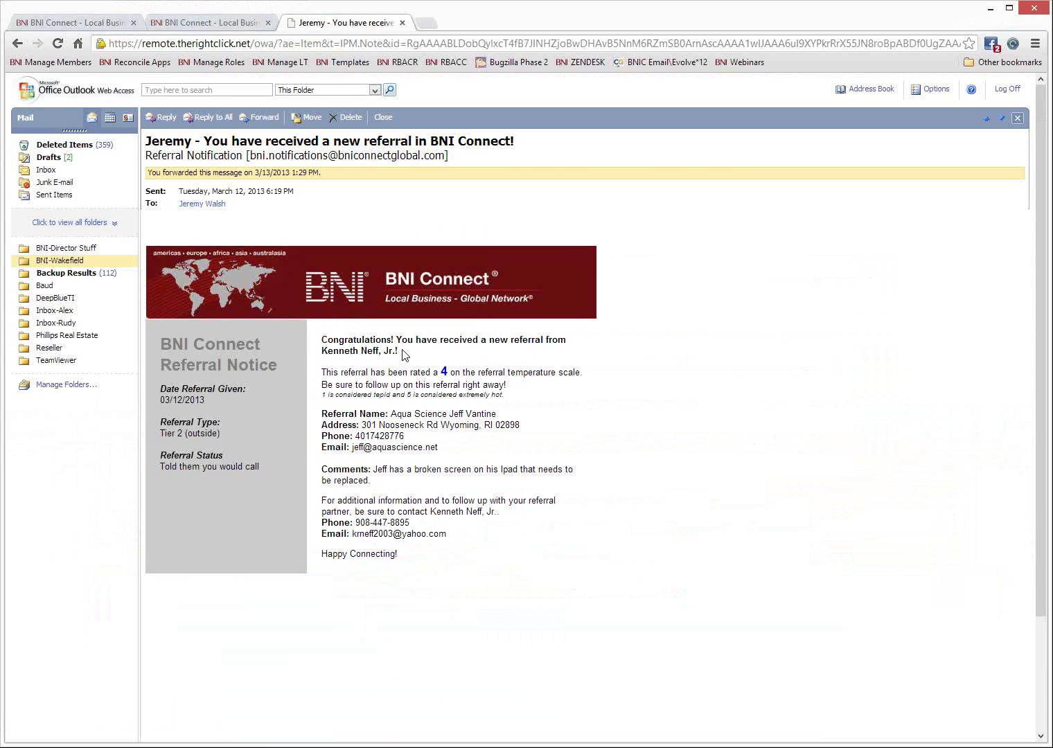
left_click_drag(398, 351, 322, 352)
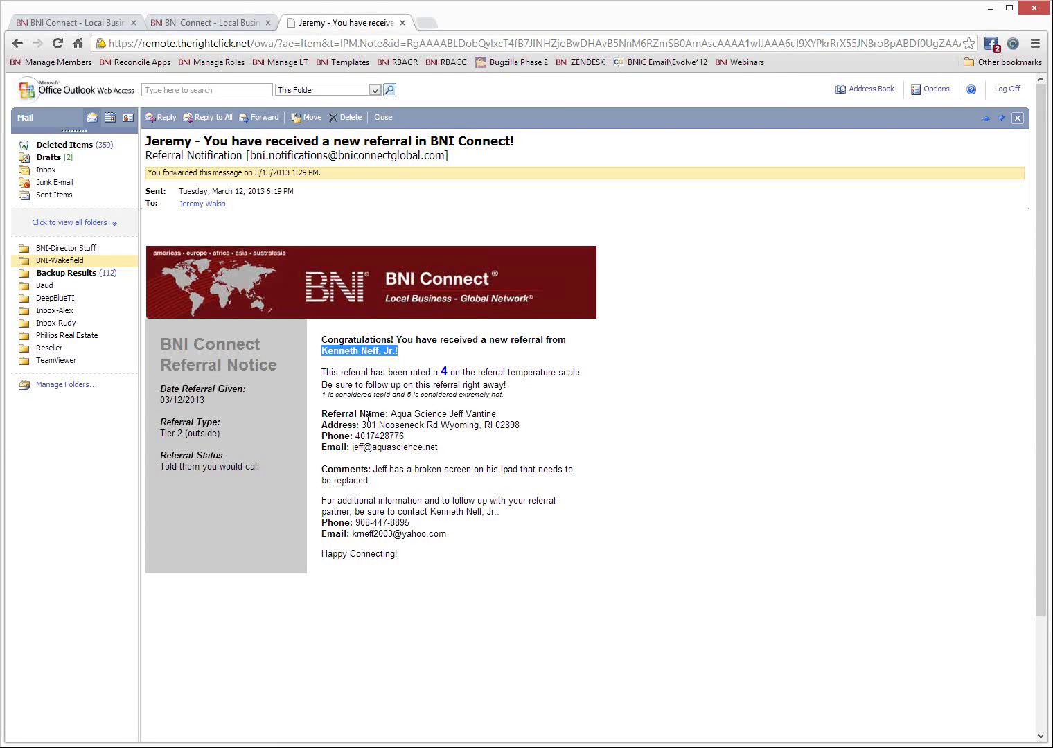
left_click_drag(206, 400, 165, 400)
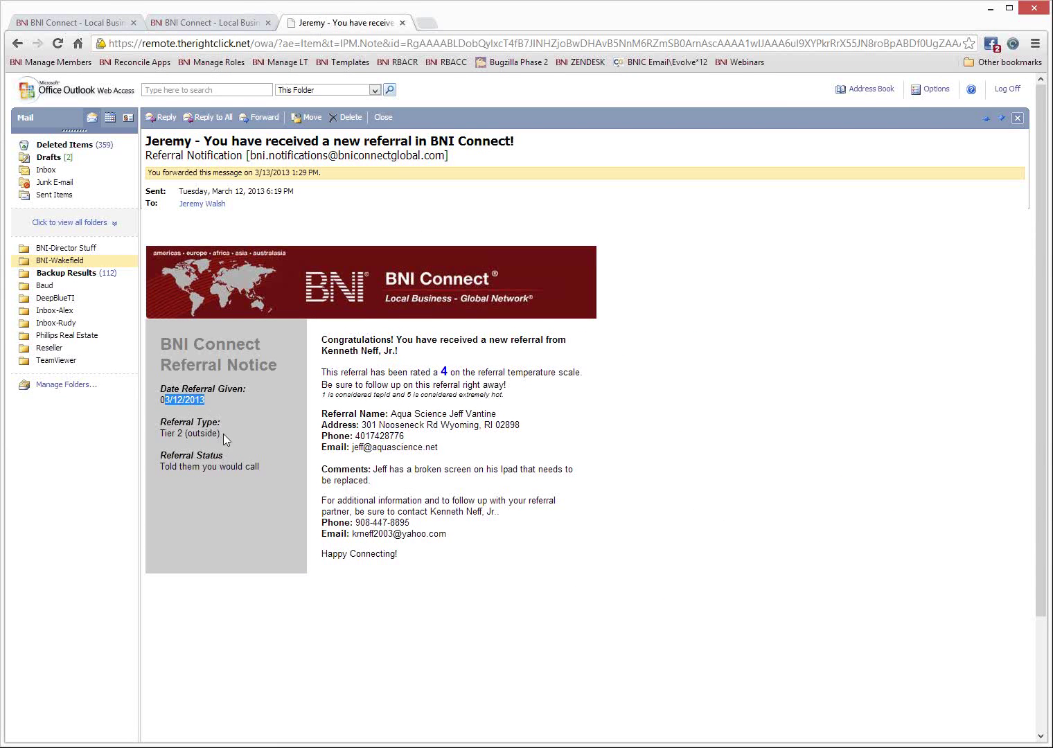
left_click_drag(221, 434, 159, 434)
left_click_drag(261, 467, 169, 467)
left_click_drag(499, 414, 437, 448)
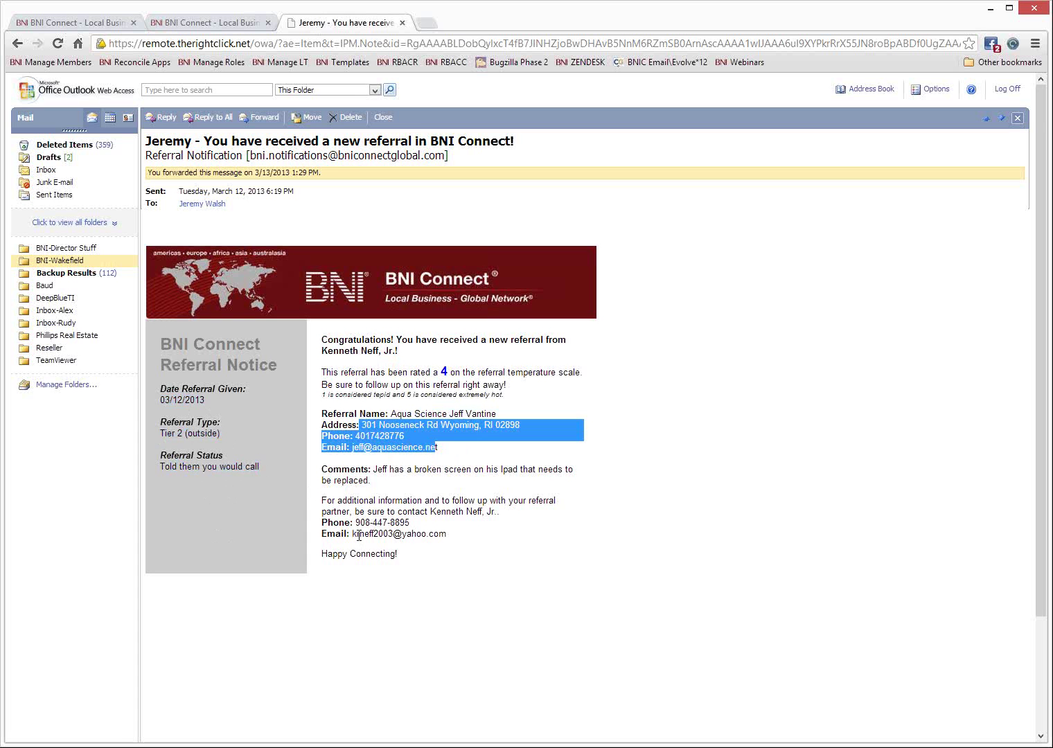
left_click(366, 493)
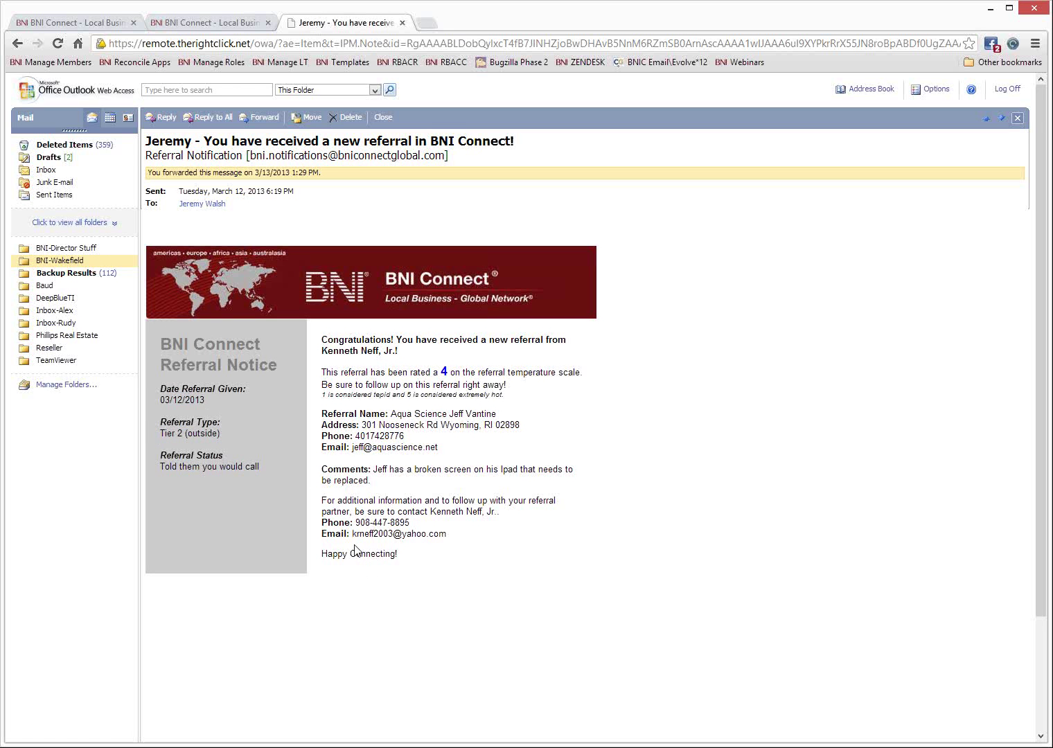
left_click_drag(409, 524, 352, 525)
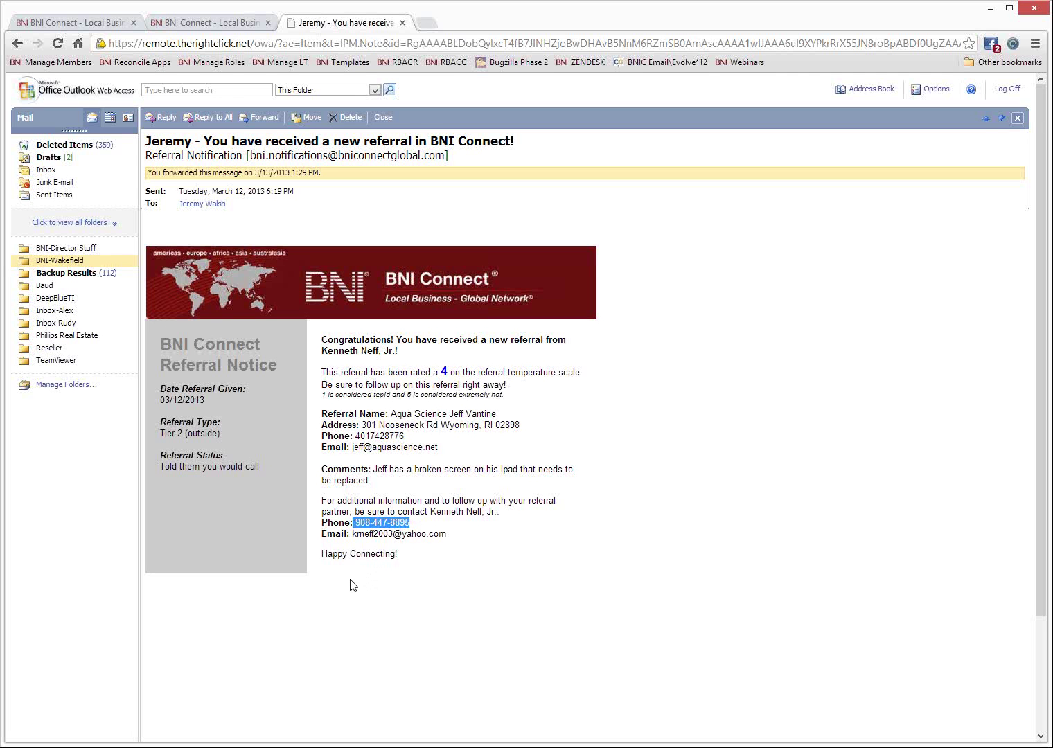
left_click(374, 511)
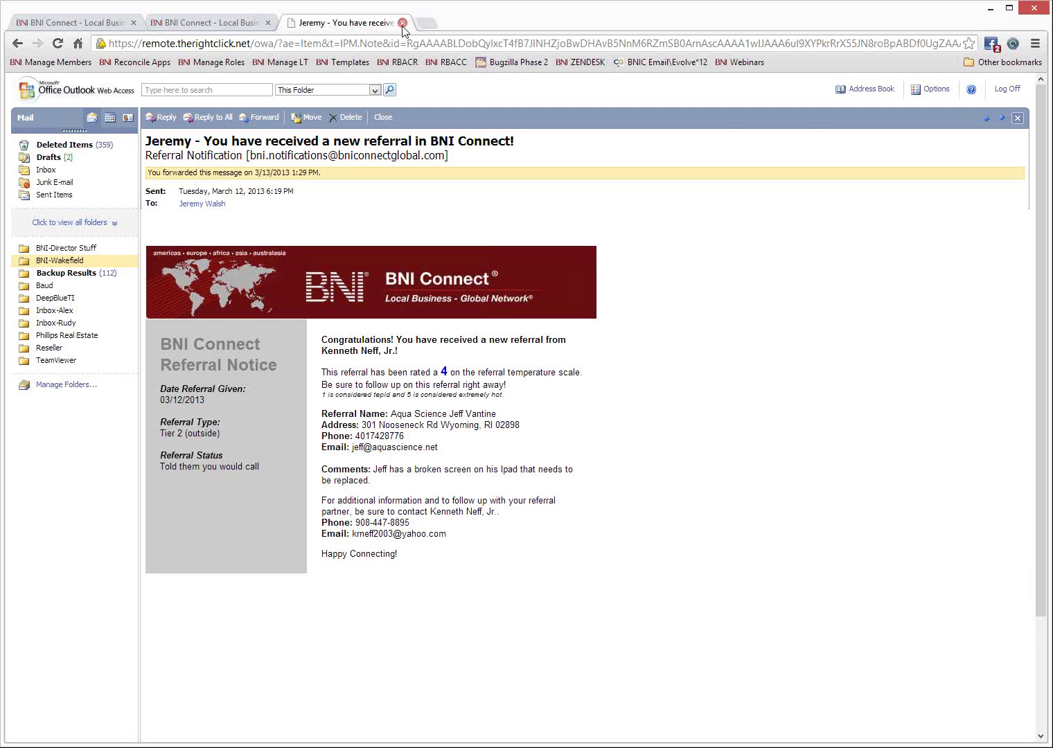
Return to BNI Connect, start a one-to-one entry and choose the chapter member met with.
left_click(402, 23)
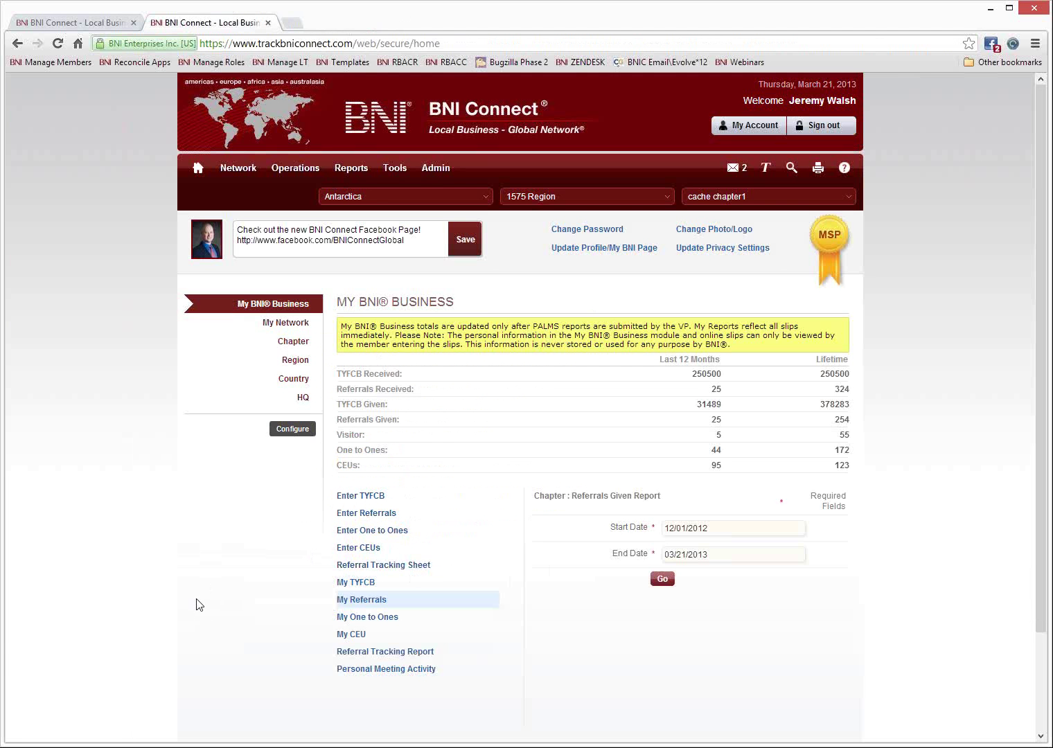
left_click(357, 532)
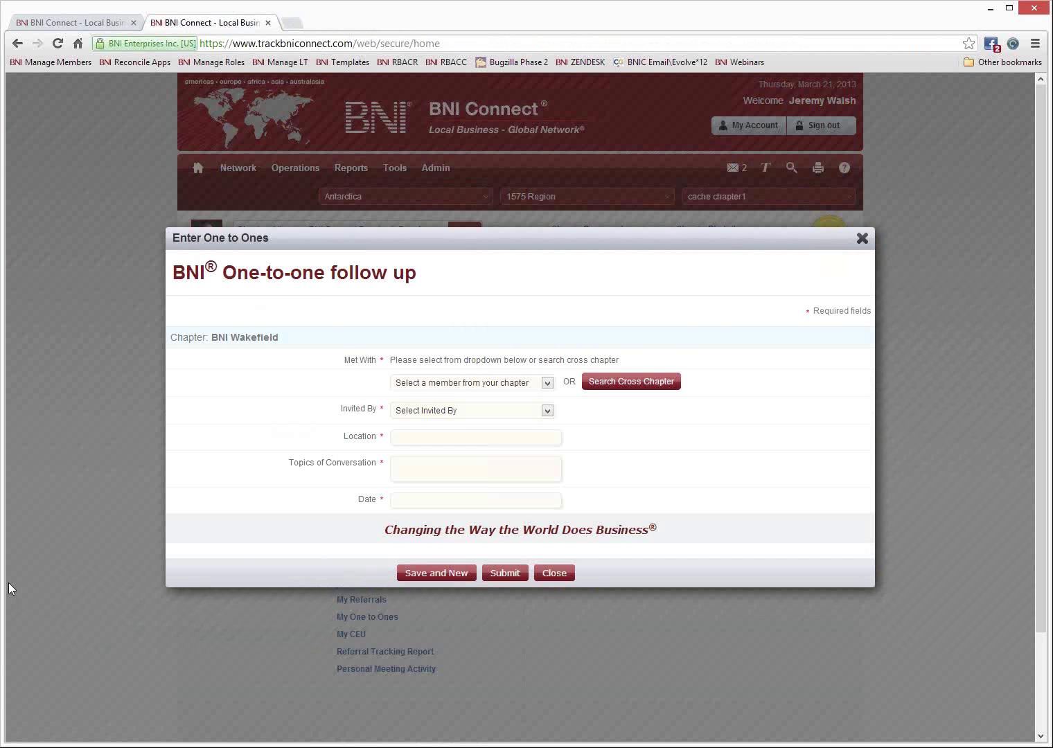
left_click(463, 385)
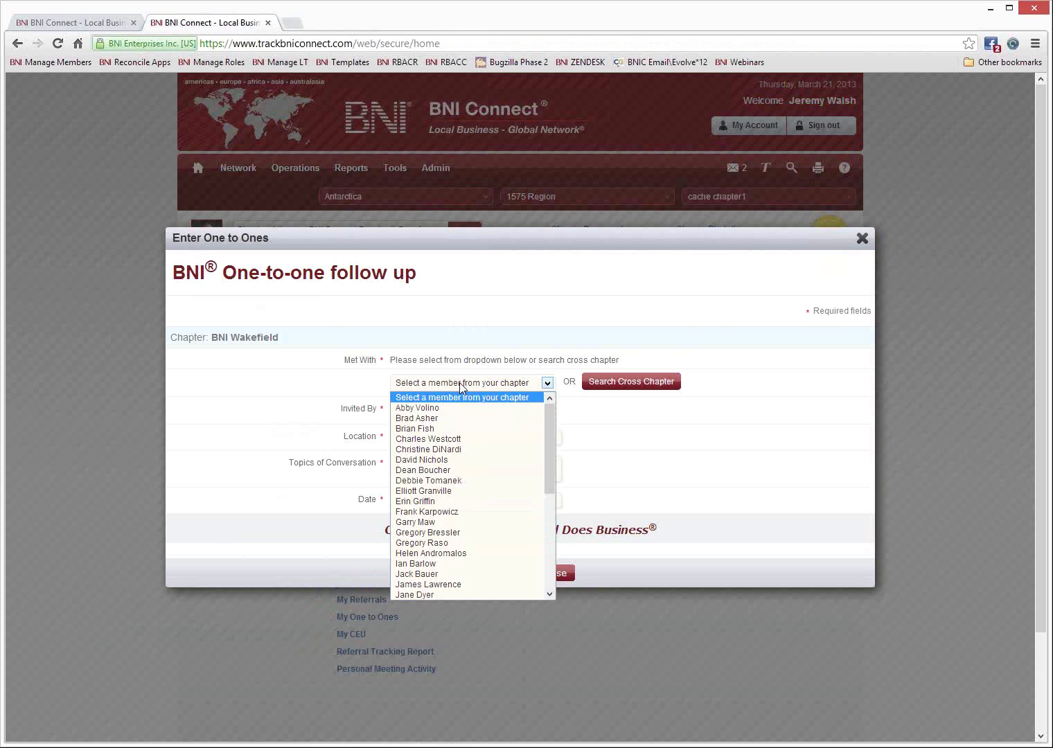
scroll(472, 513, "down", 5)
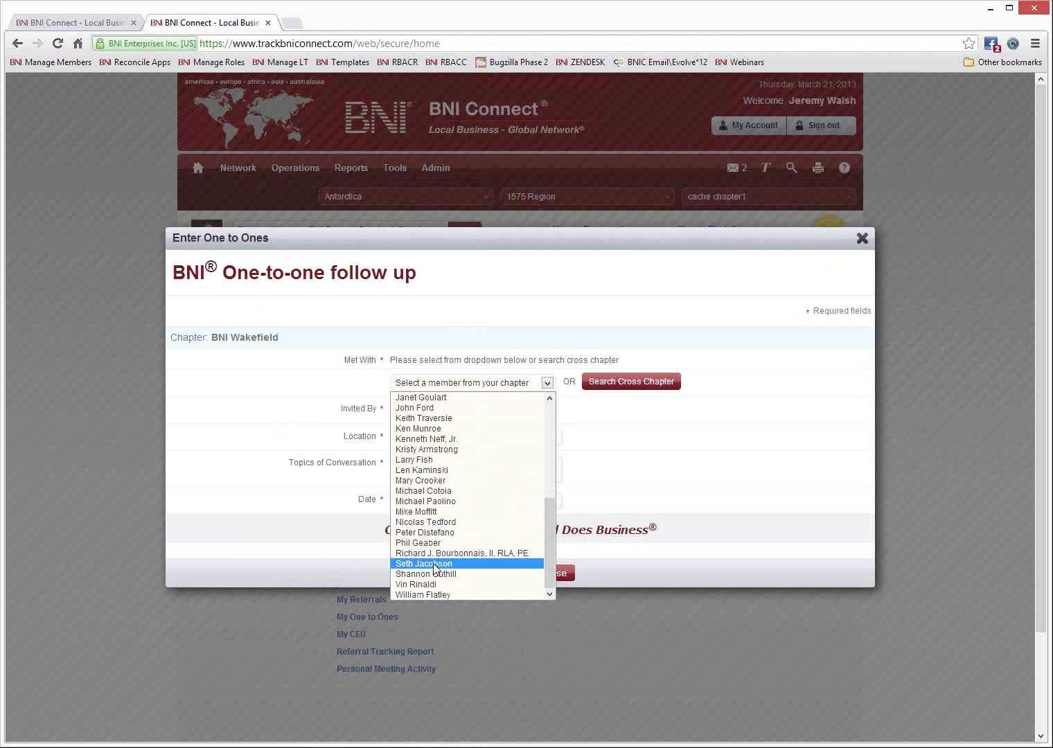
left_click(436, 564)
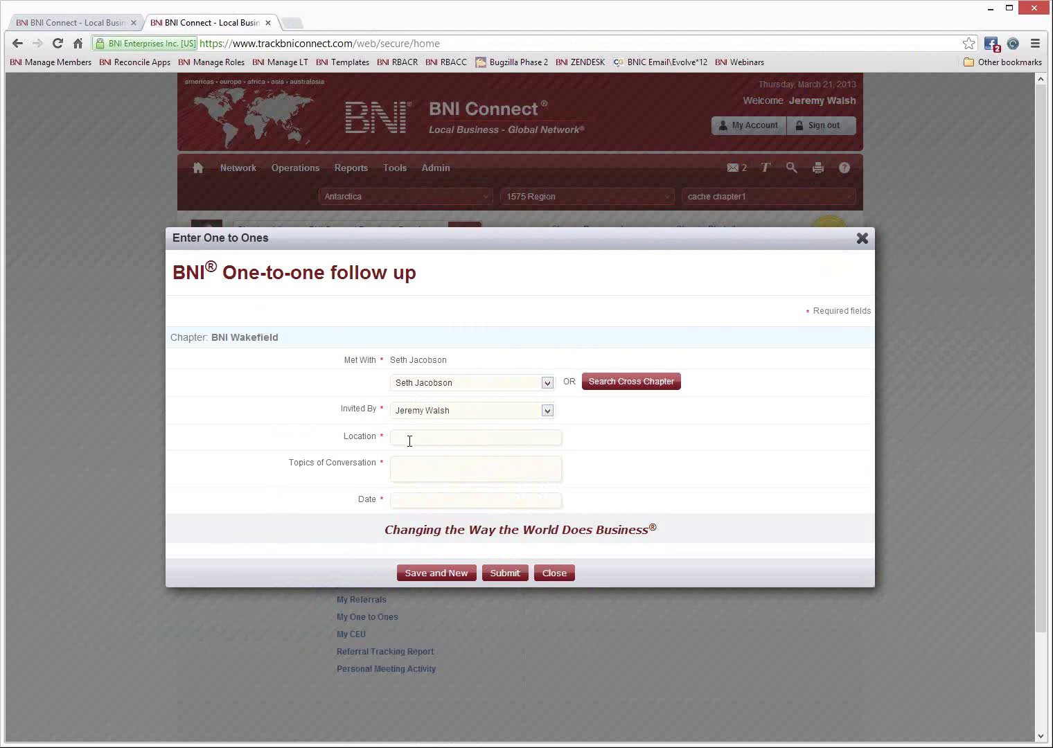
Enter the member's office as location, a topic about their business, and date 03/19/2013.
left_click(408, 438)
type("Jeremy's Office")
key("Tab")
type("All about Jeremy's business")
key("Tab")
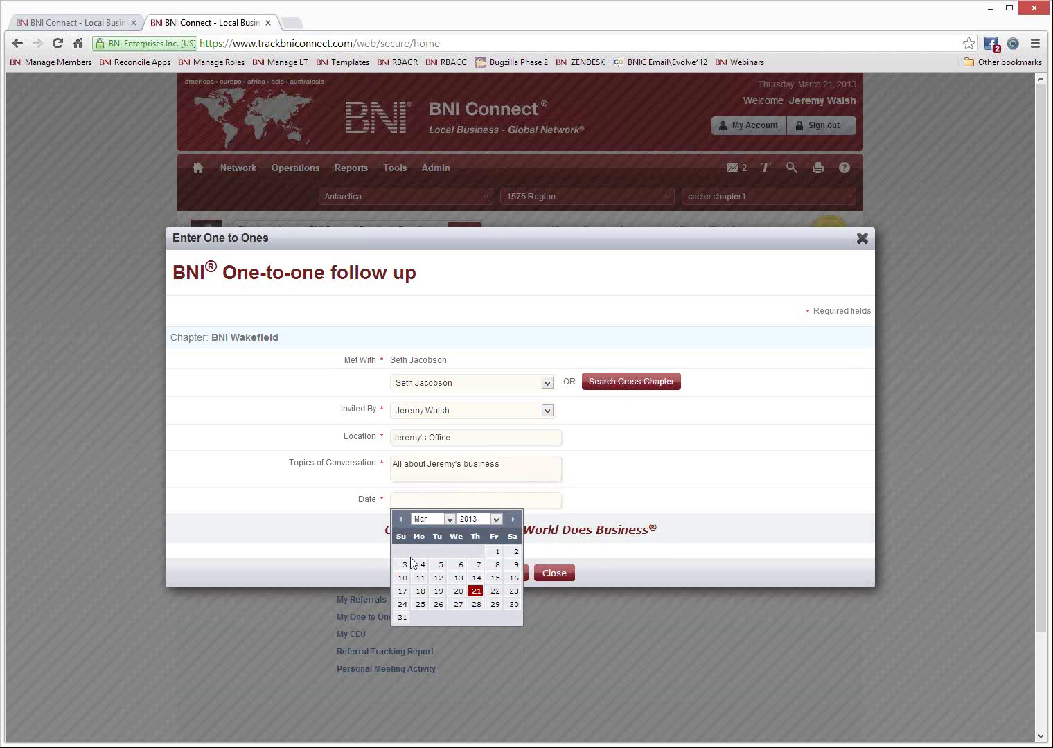
left_click(439, 593)
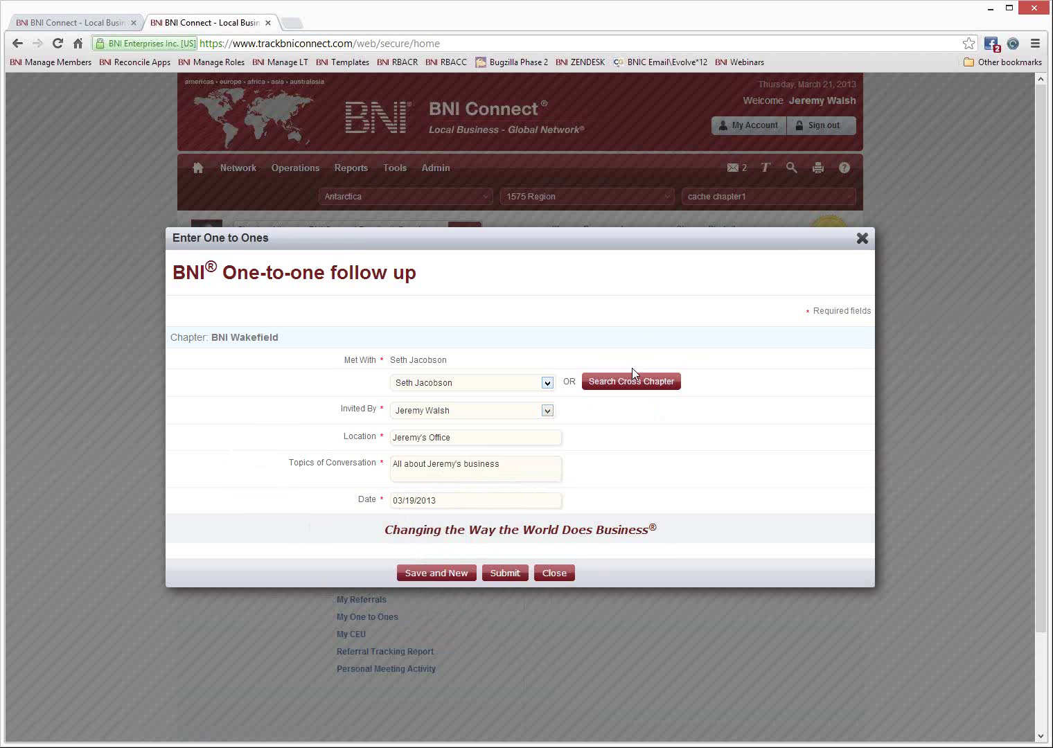
Submit the one-to-one slip and bring up My One to Ones report options for 09/21/2012–03/21/2013.
left_click(501, 579)
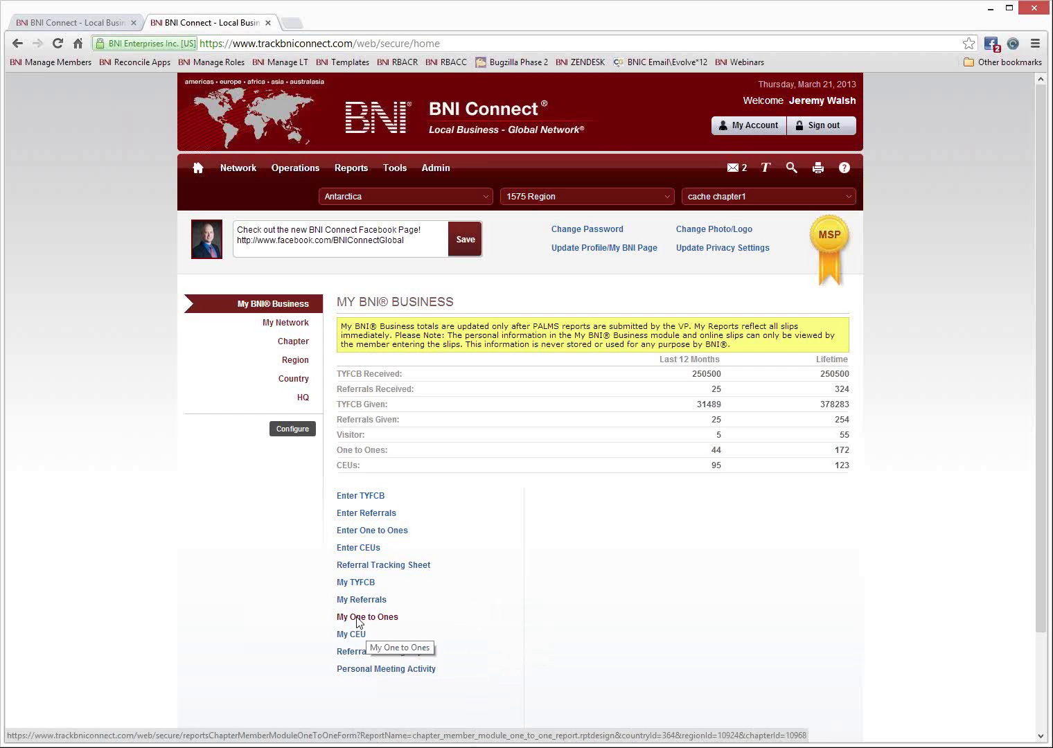
left_click(354, 618)
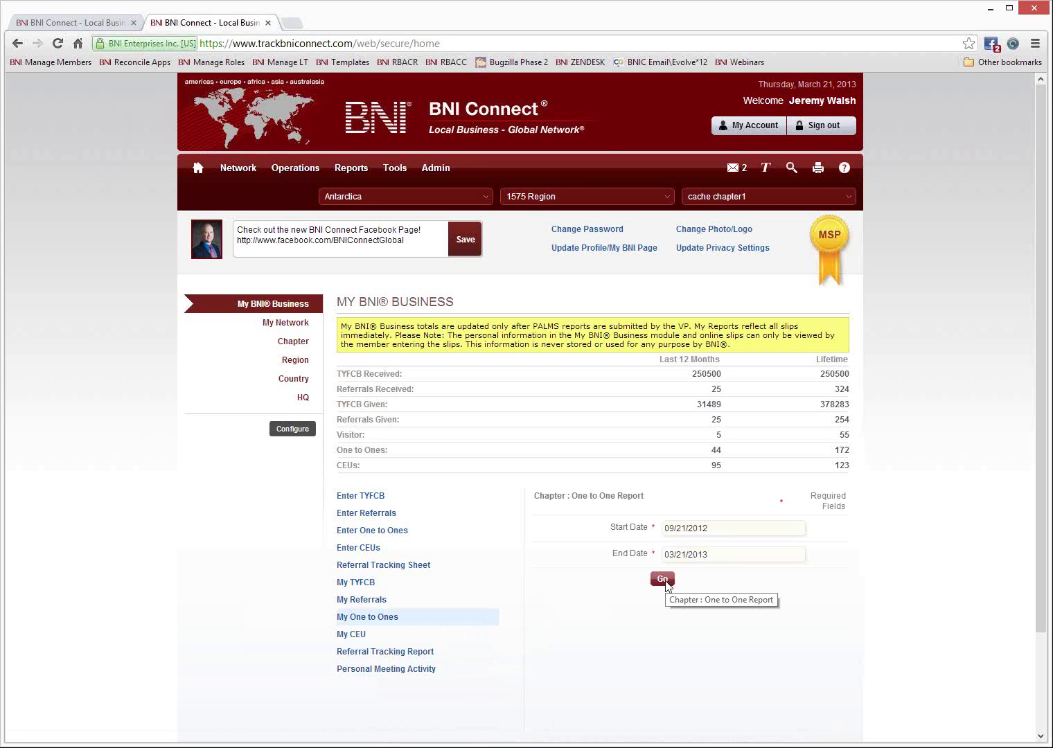
left_click(664, 580)
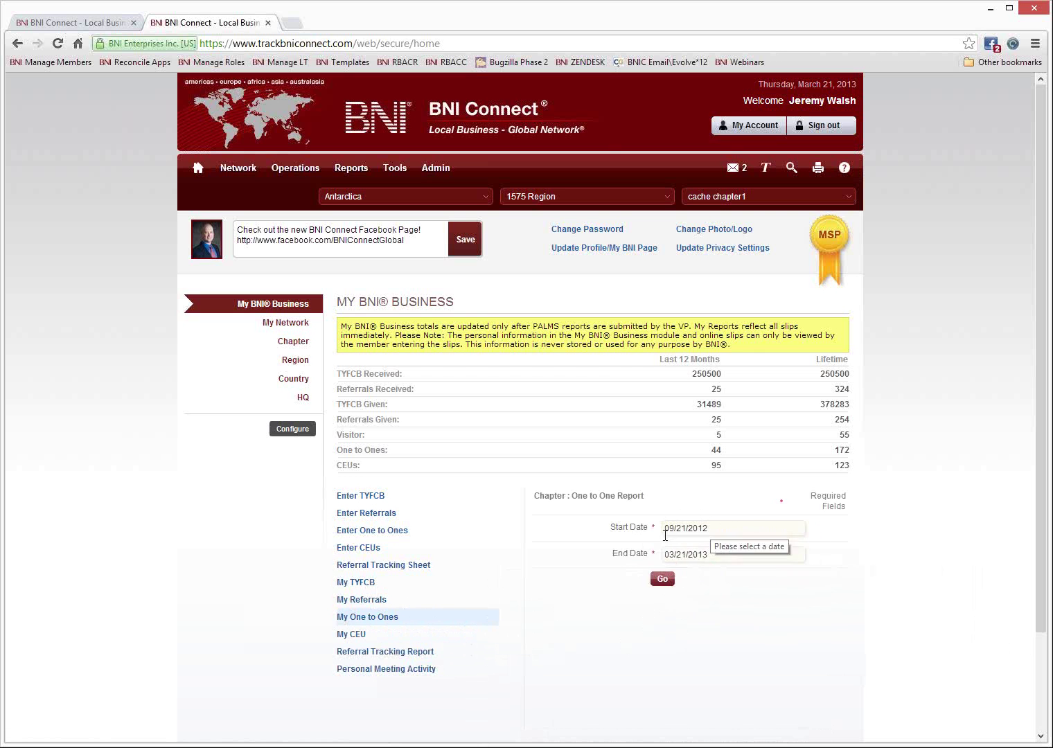
left_click(662, 580)
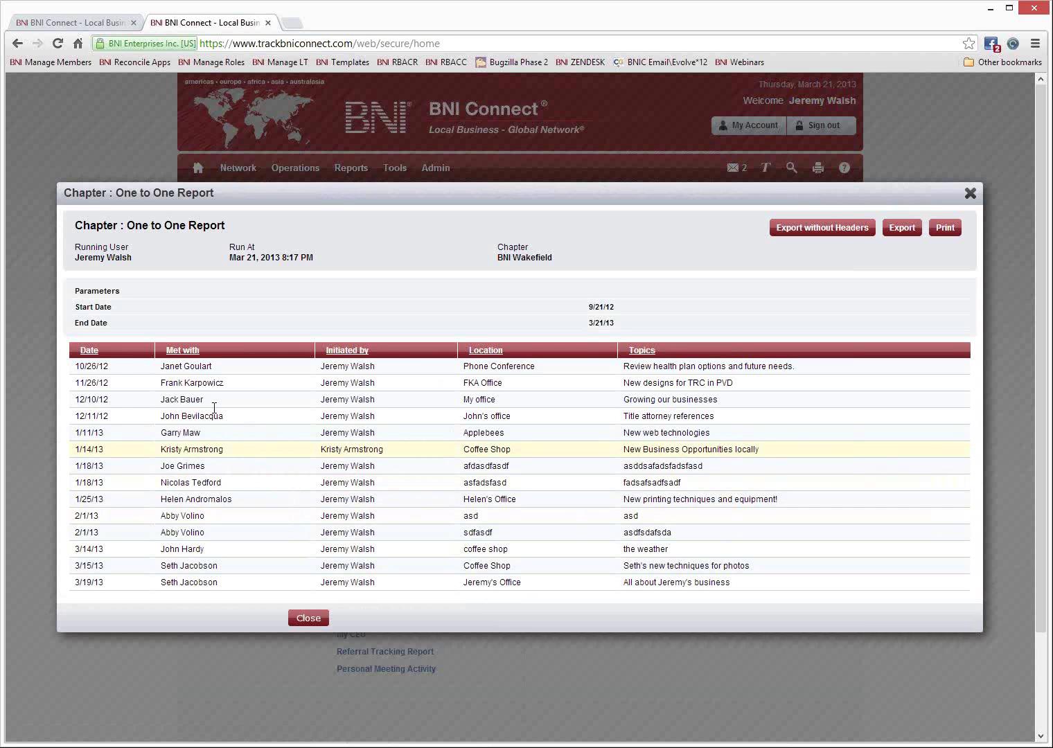
left_click_drag(236, 382, 160, 385)
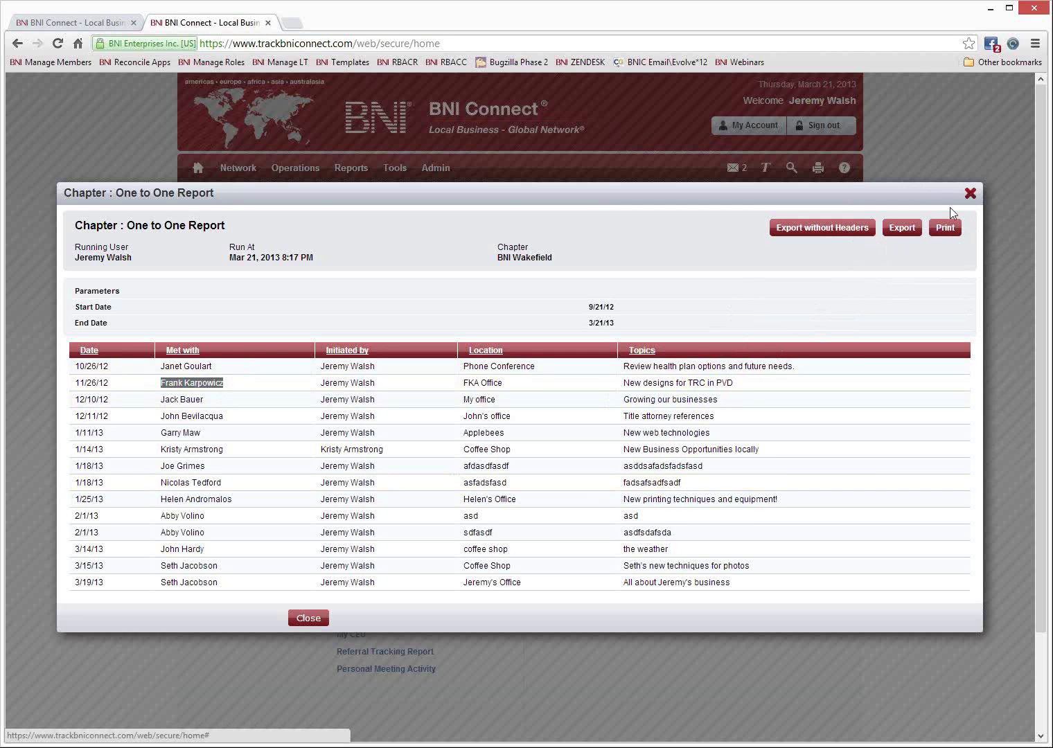
left_click(970, 194)
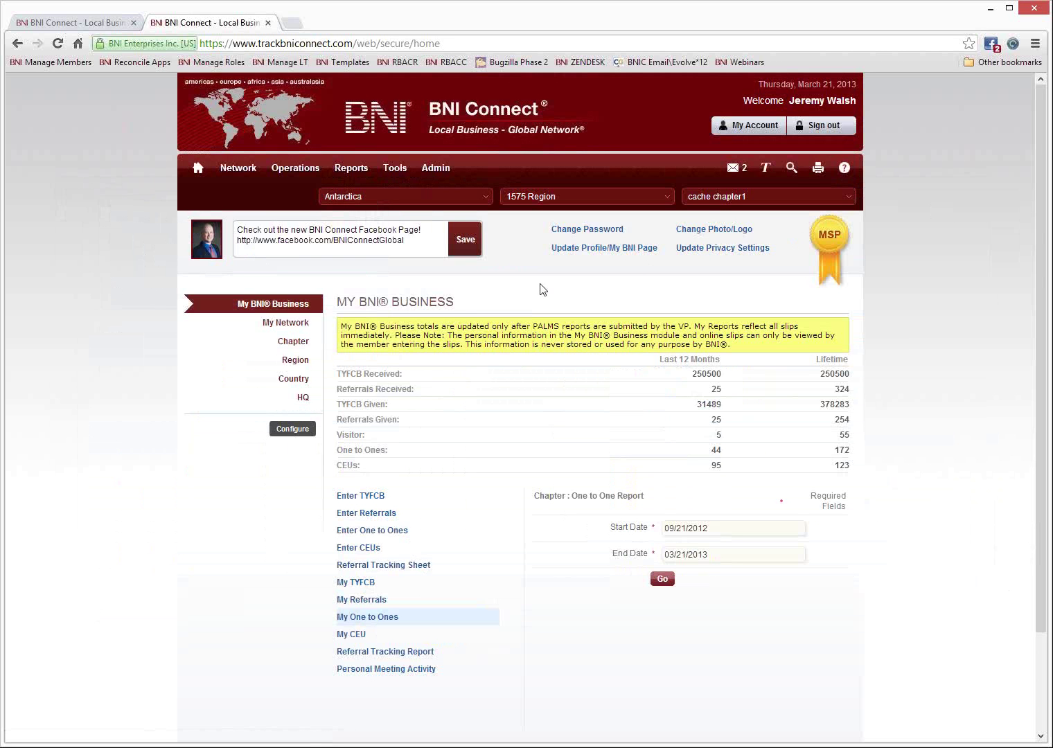
Open the Enter CEUs form for Chapter Education Units.
left_click(356, 548)
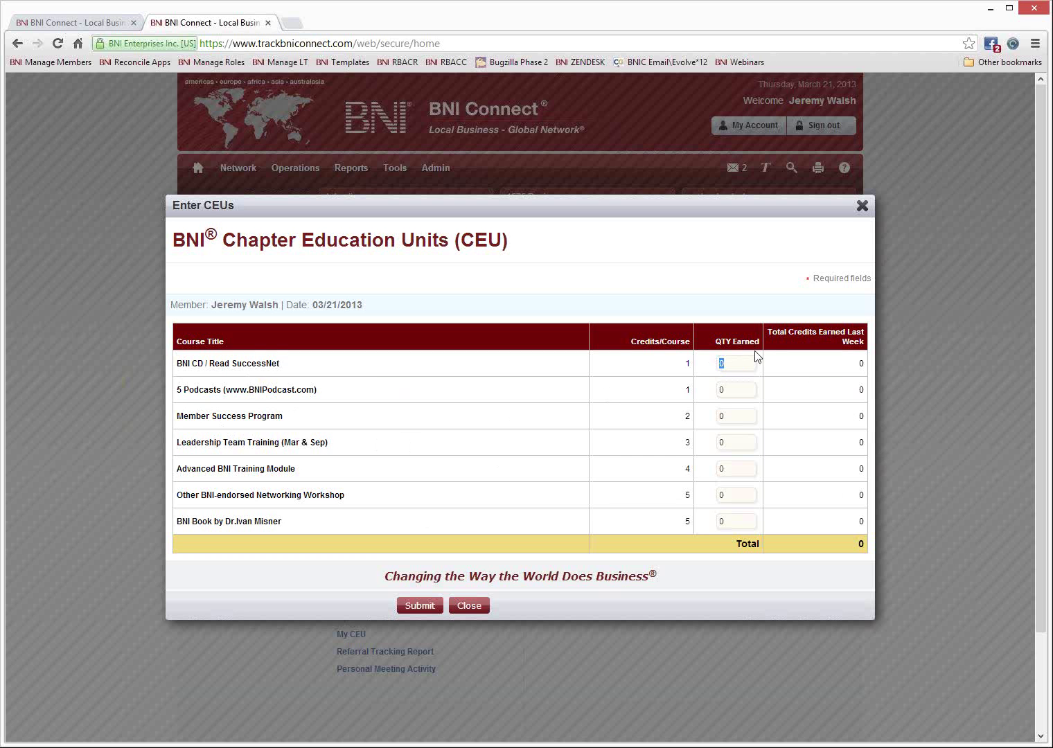
Enter quantity 1 for the BNI CD, Leadership Team Training and the BNI Book.
left_click(736, 363)
double_click(740, 364)
type("1")
double_click(723, 439)
type("1")
double_click(722, 521)
type("1")
Review the row credit totals, set the networking workshop quantity to 2, and submit the CEUs.
left_click_drag(870, 365, 819, 372)
left_click_drag(867, 446, 853, 443)
left_click_drag(870, 521, 859, 524)
double_click(730, 499)
type("2")
left_click(417, 606)
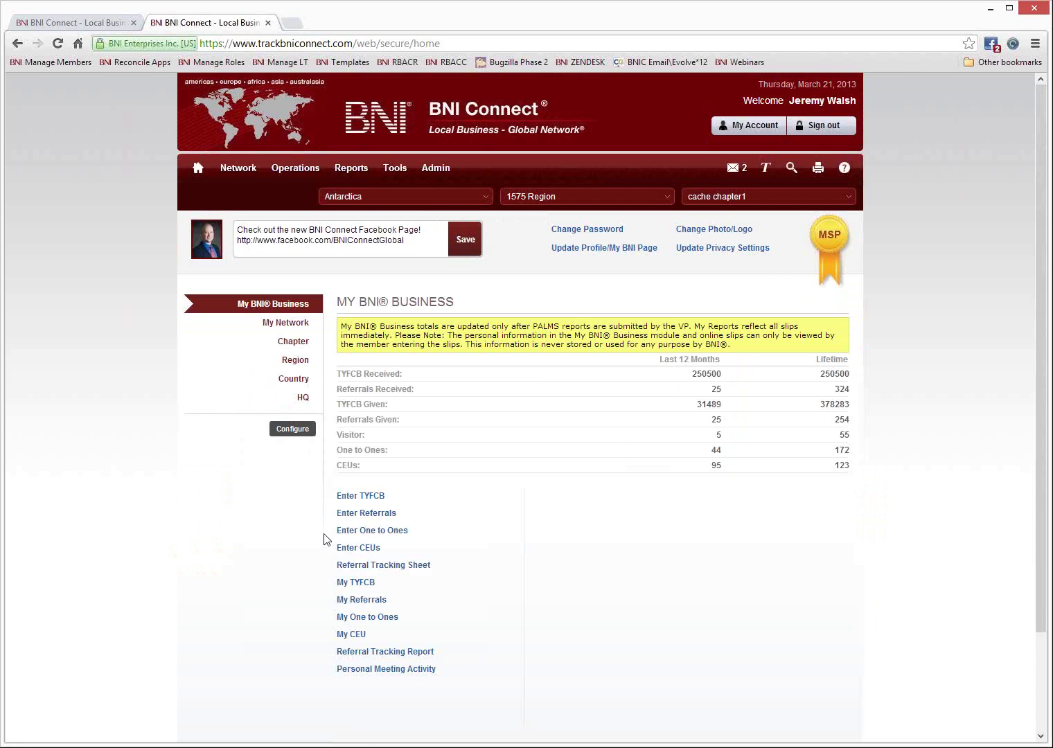
Run the CEU Report for 09/21/2012–03/21/2013, scroll to its total, then close it.
left_click(353, 636)
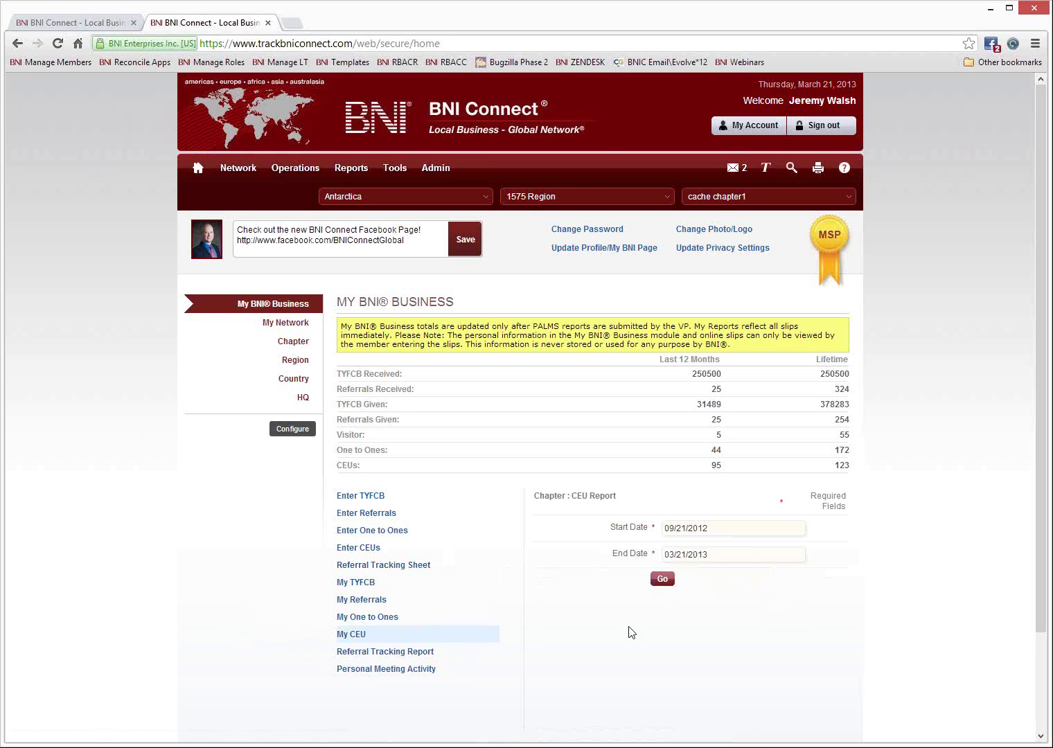
left_click(663, 580)
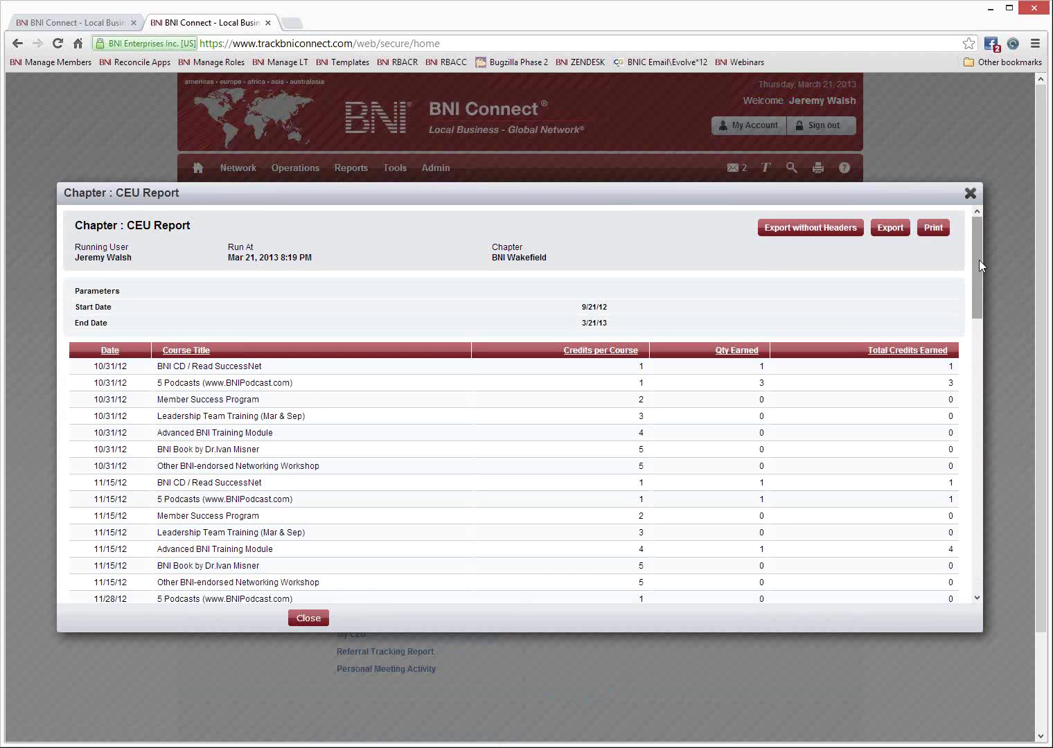
left_click_drag(979, 260, 982, 525)
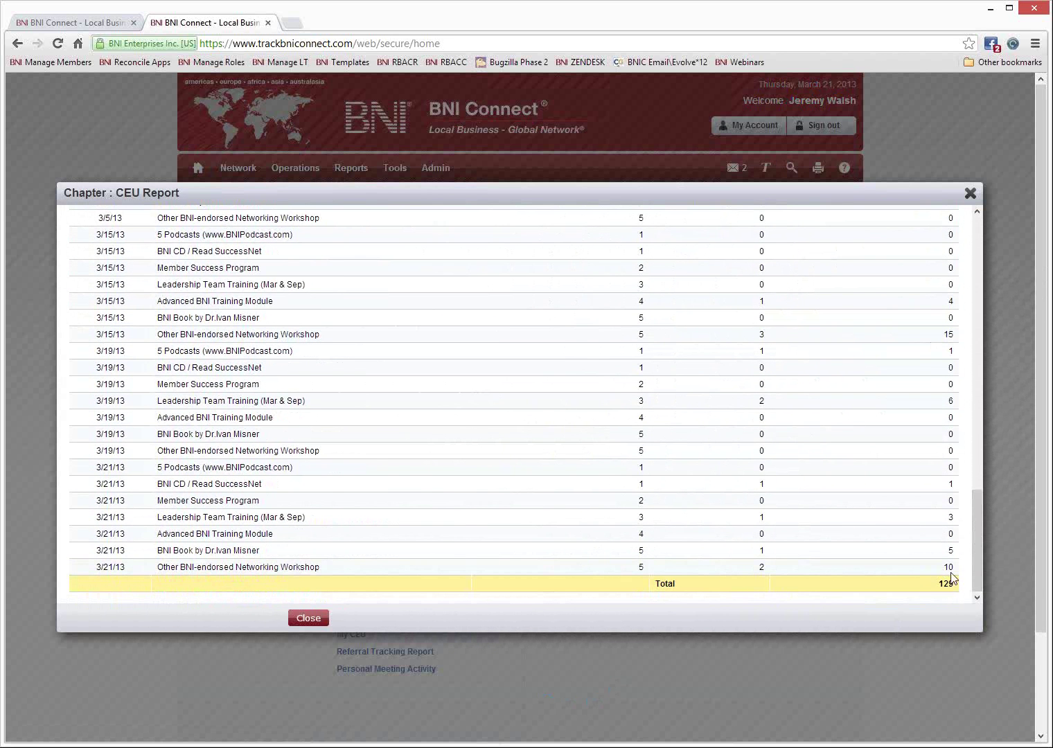
left_click(971, 194)
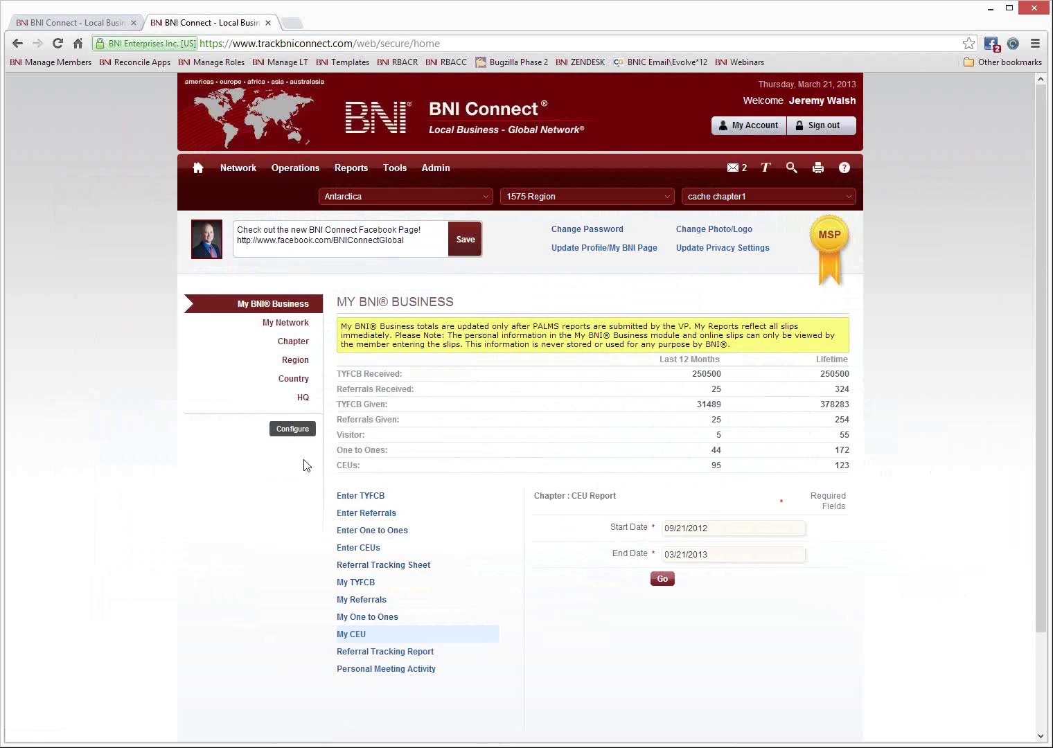
Open the Referral Tracking Sheet and load referrals from 08/01/2012 with status All.
left_click(356, 570)
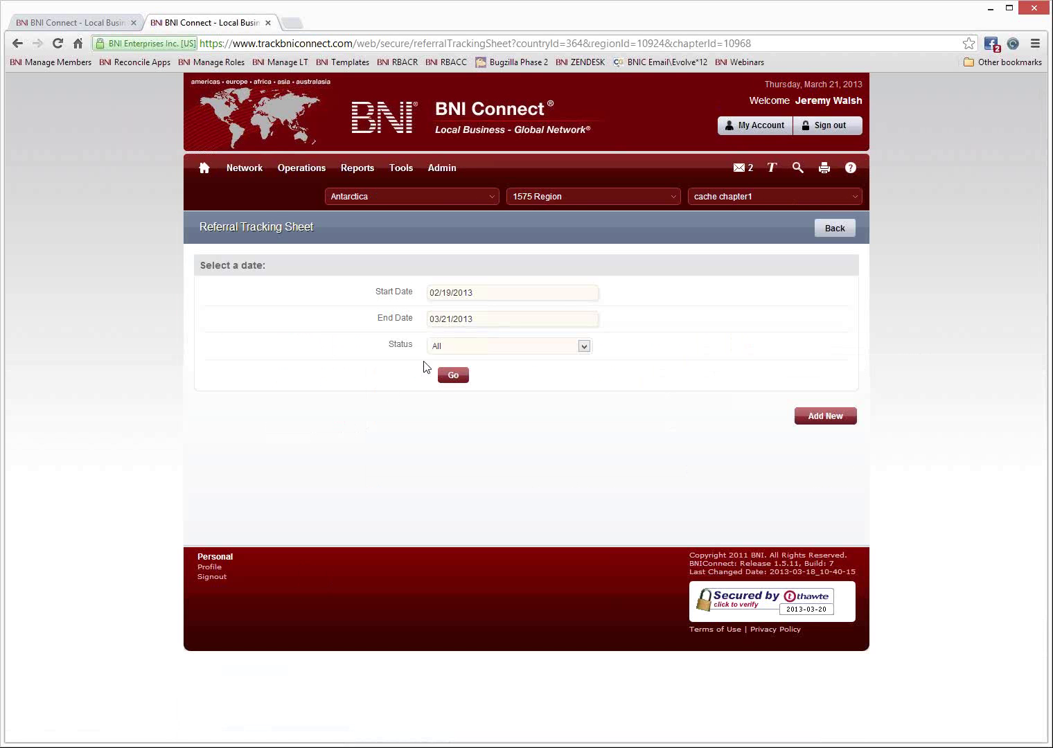
left_click(490, 296)
left_click(437, 314)
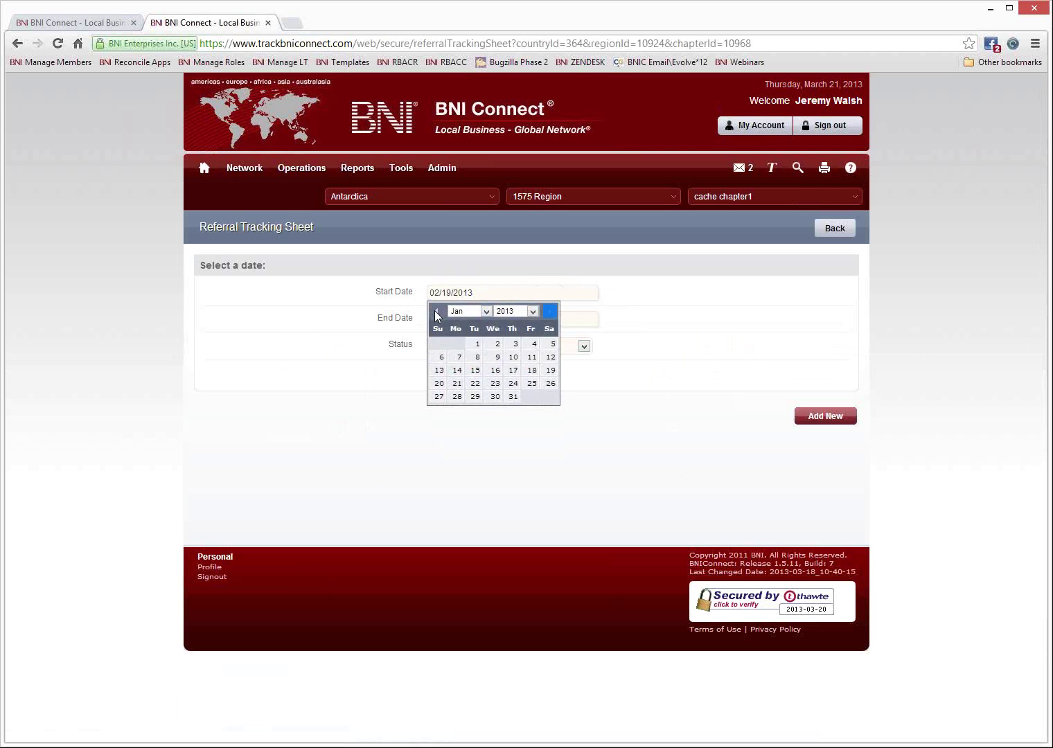
left_click(437, 314)
left_click(436, 314)
left_click(437, 314)
left_click(436, 313)
left_click(437, 314)
left_click(494, 343)
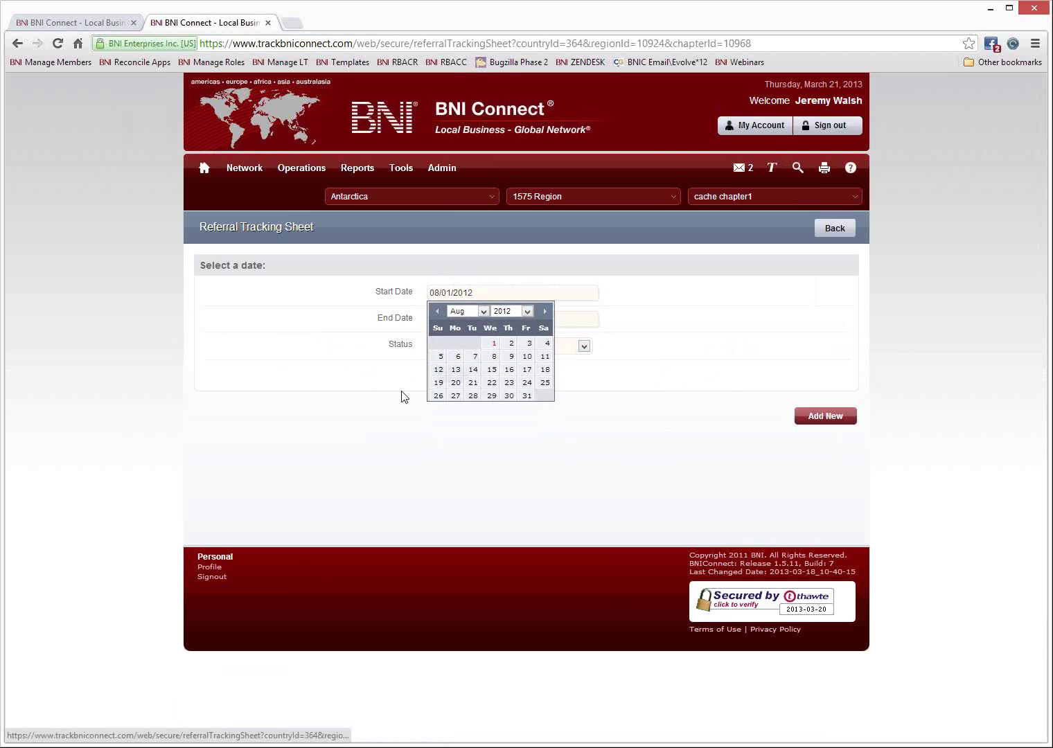
left_click(405, 396)
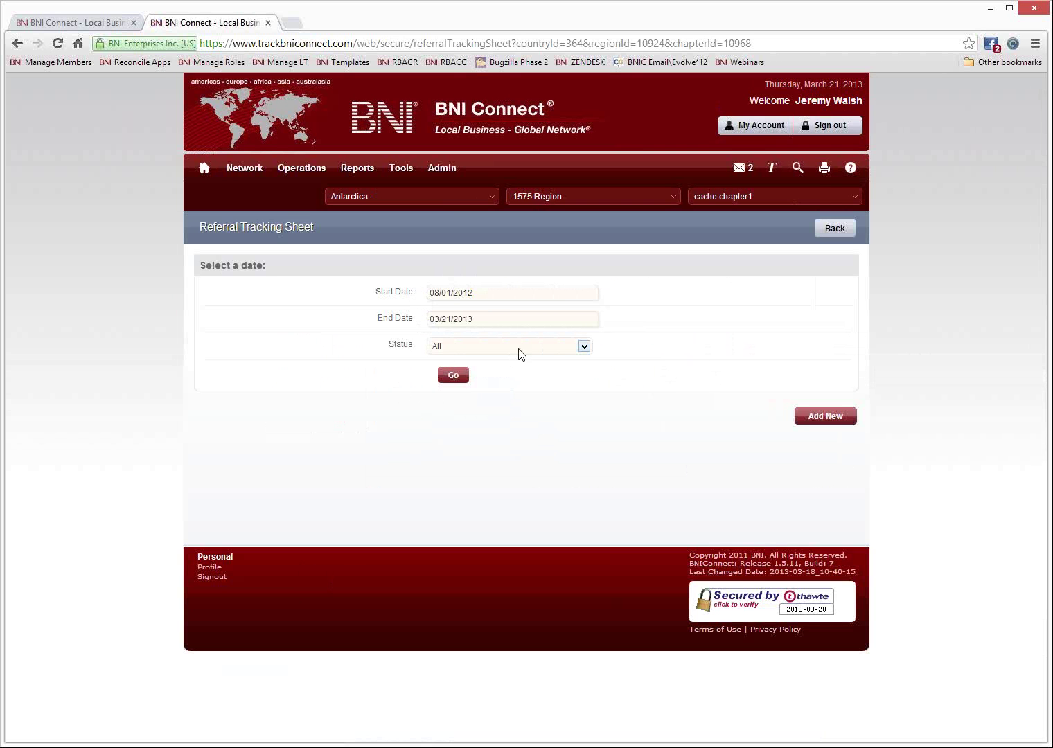
left_click(562, 346)
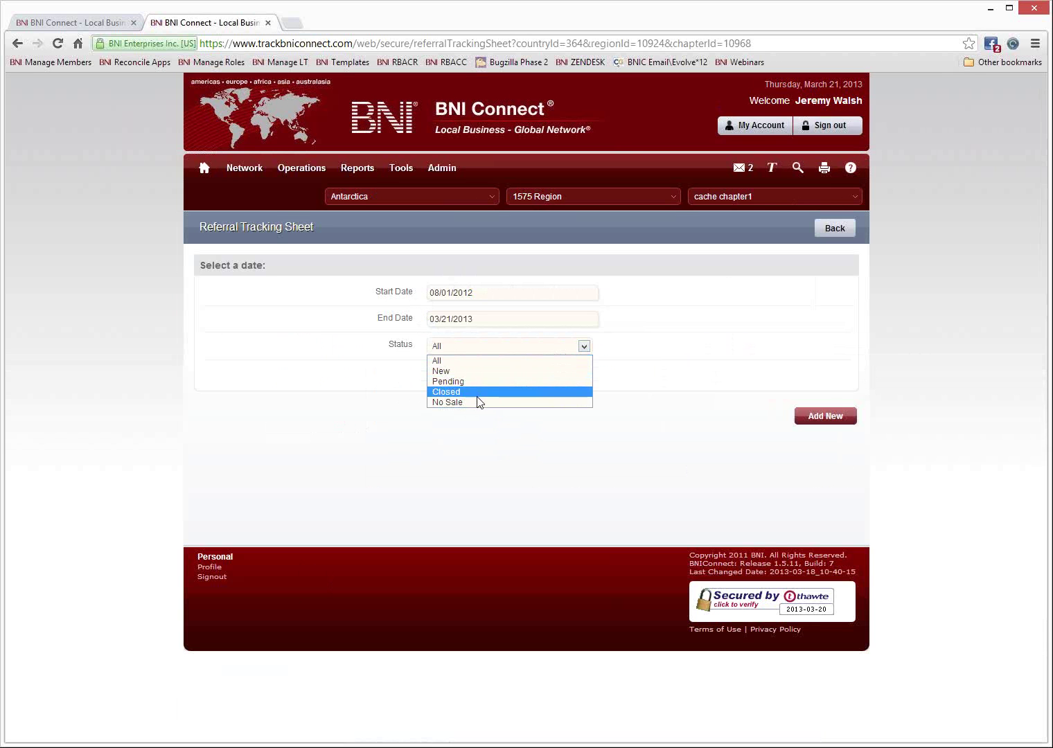
left_click(524, 366)
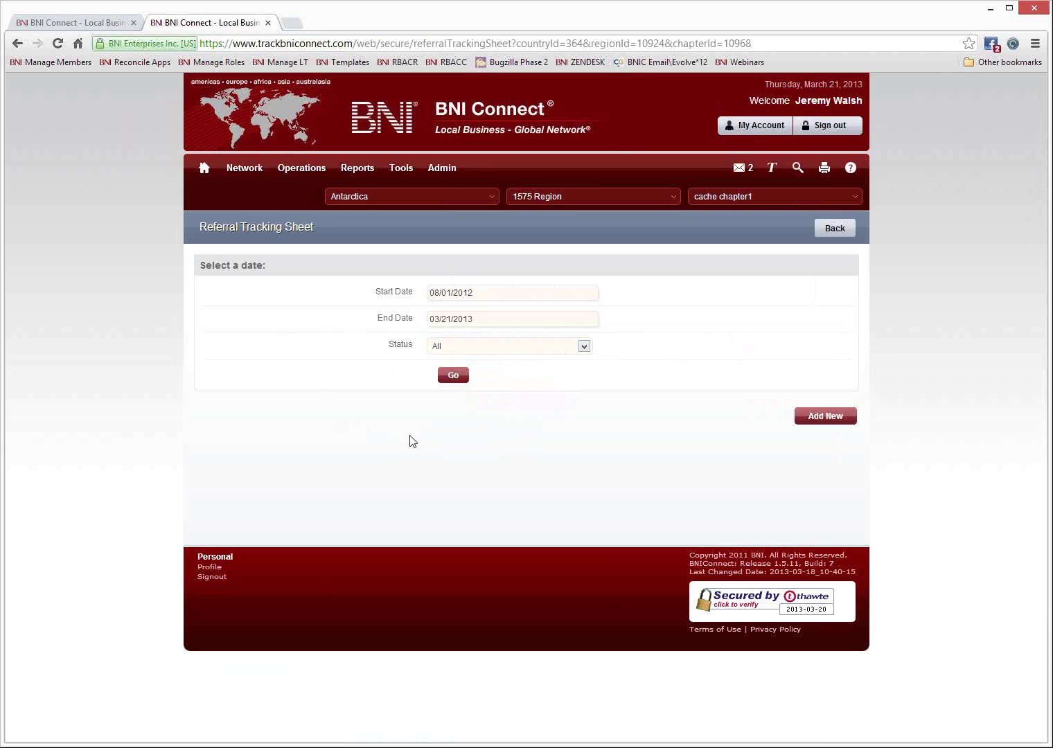
left_click(453, 377)
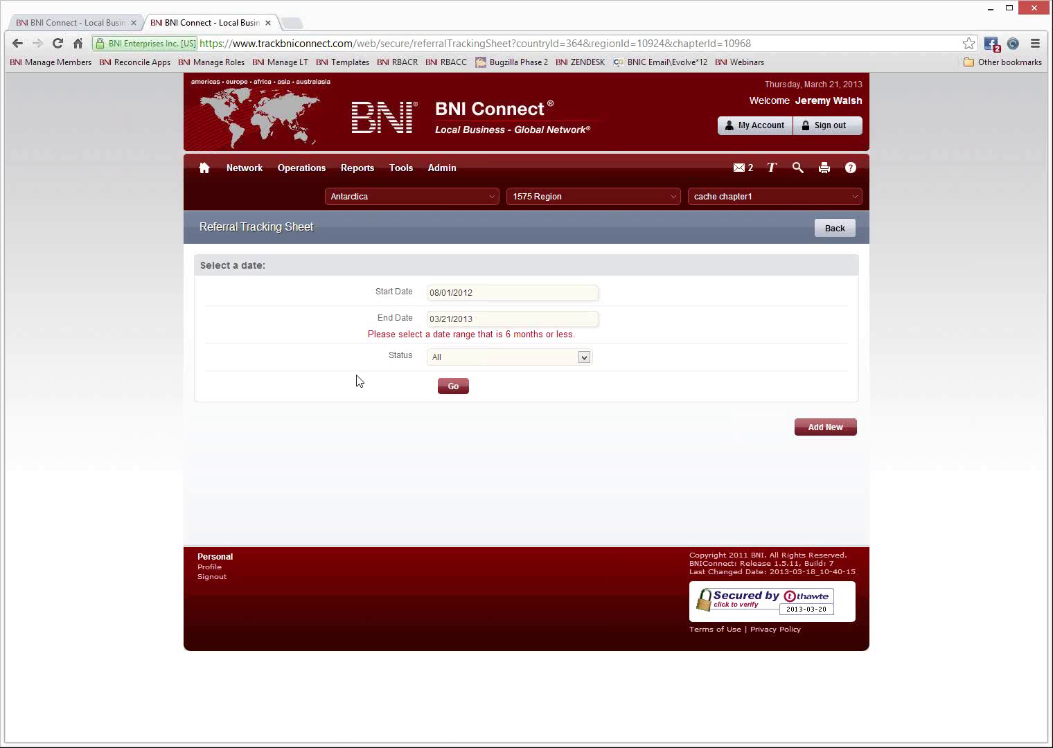
Move the start date forward to 10/01/2012 and reload the referral table.
left_click(496, 296)
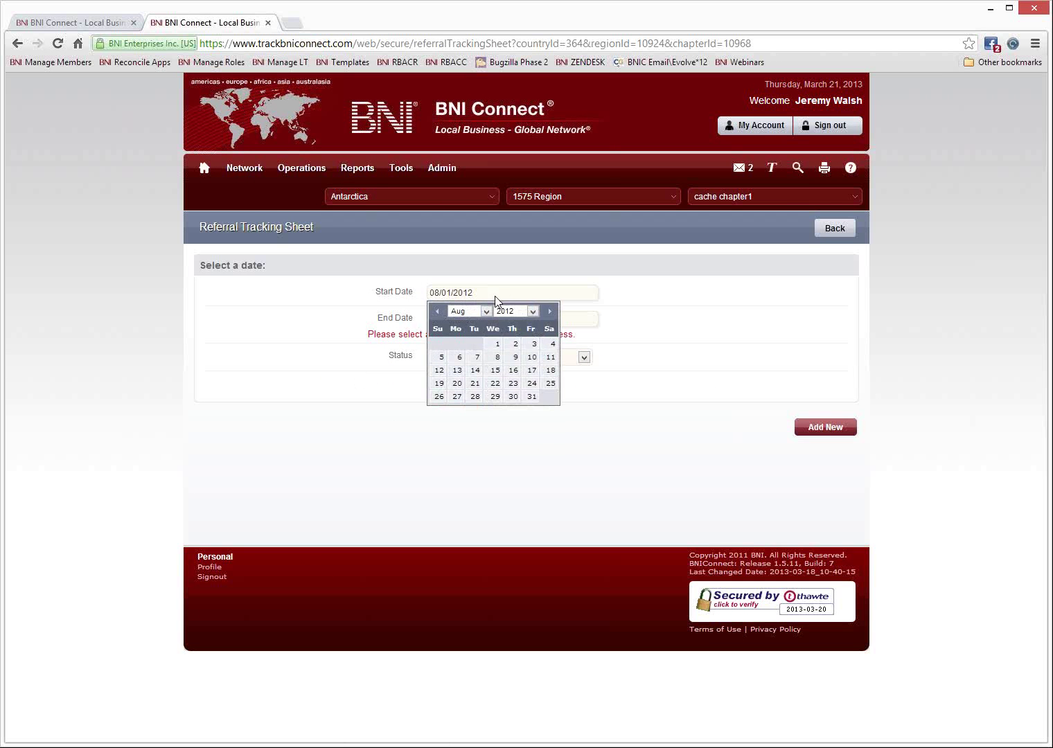
left_click(553, 311)
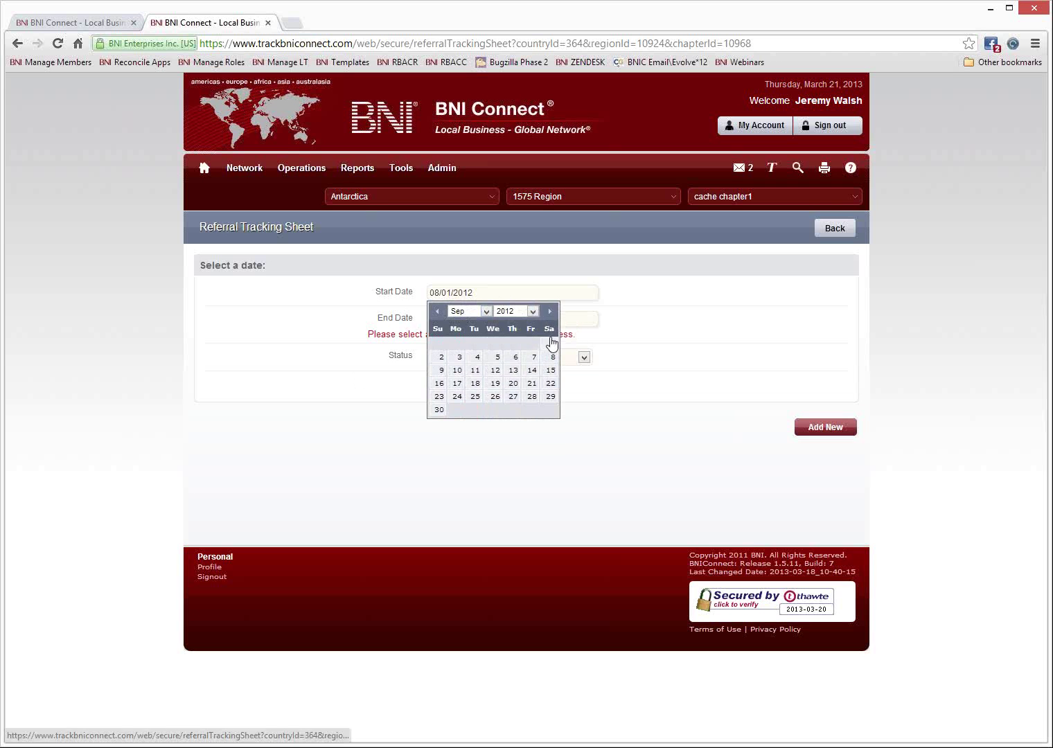
left_click(554, 345)
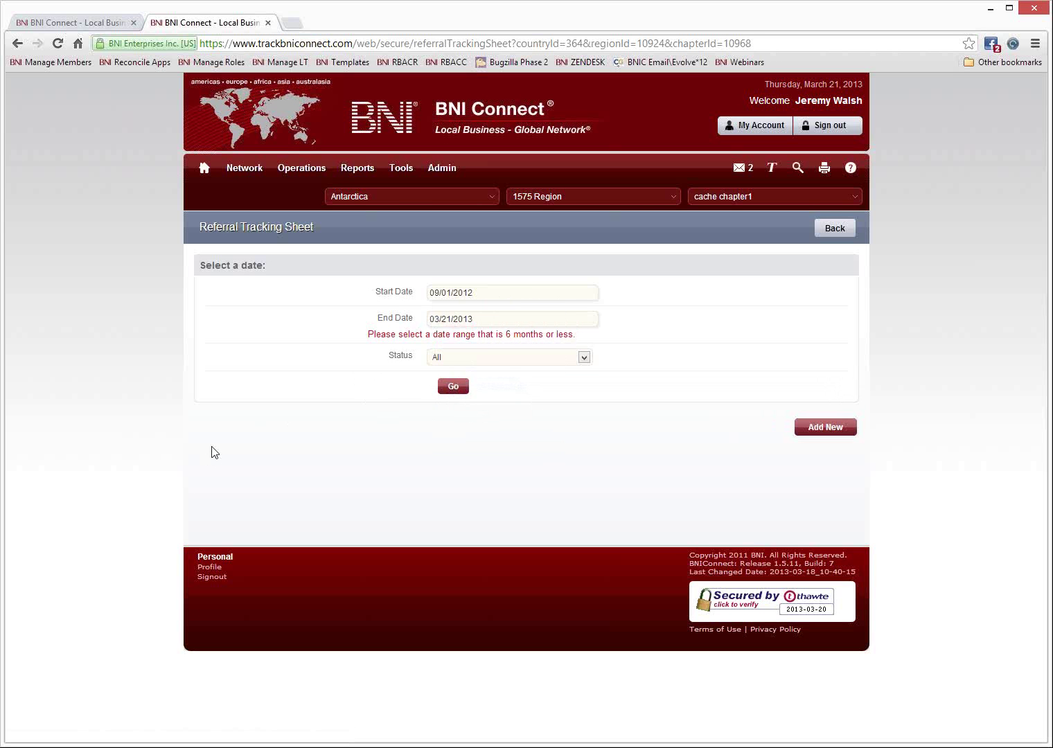
left_click(492, 292)
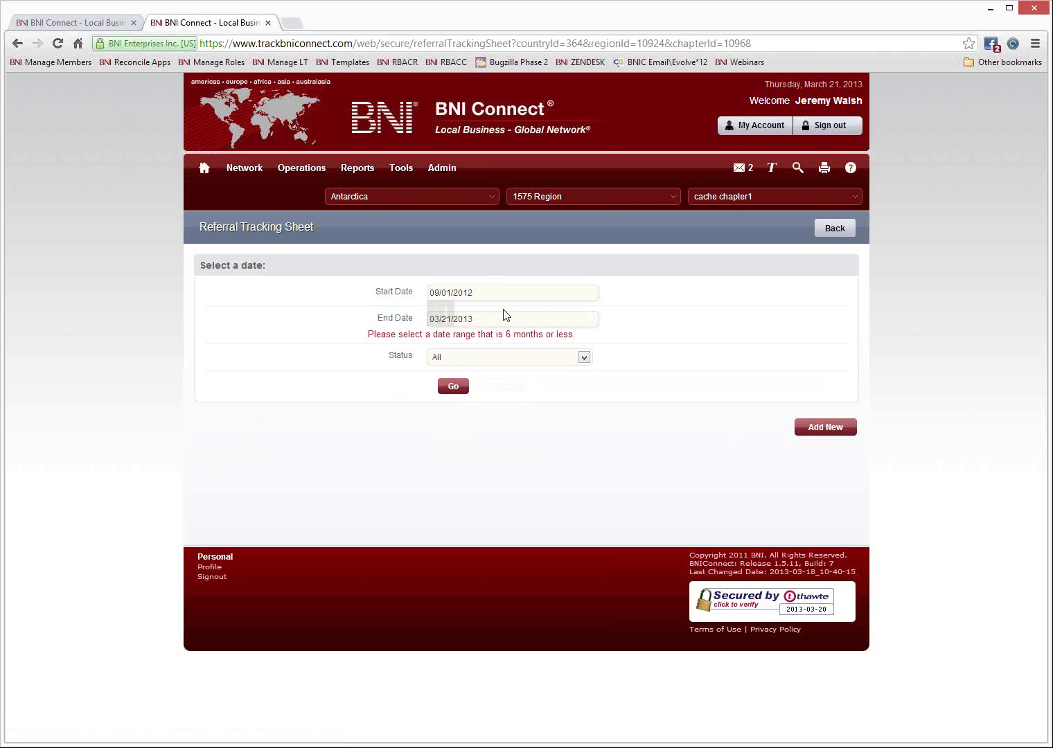
left_click(551, 311)
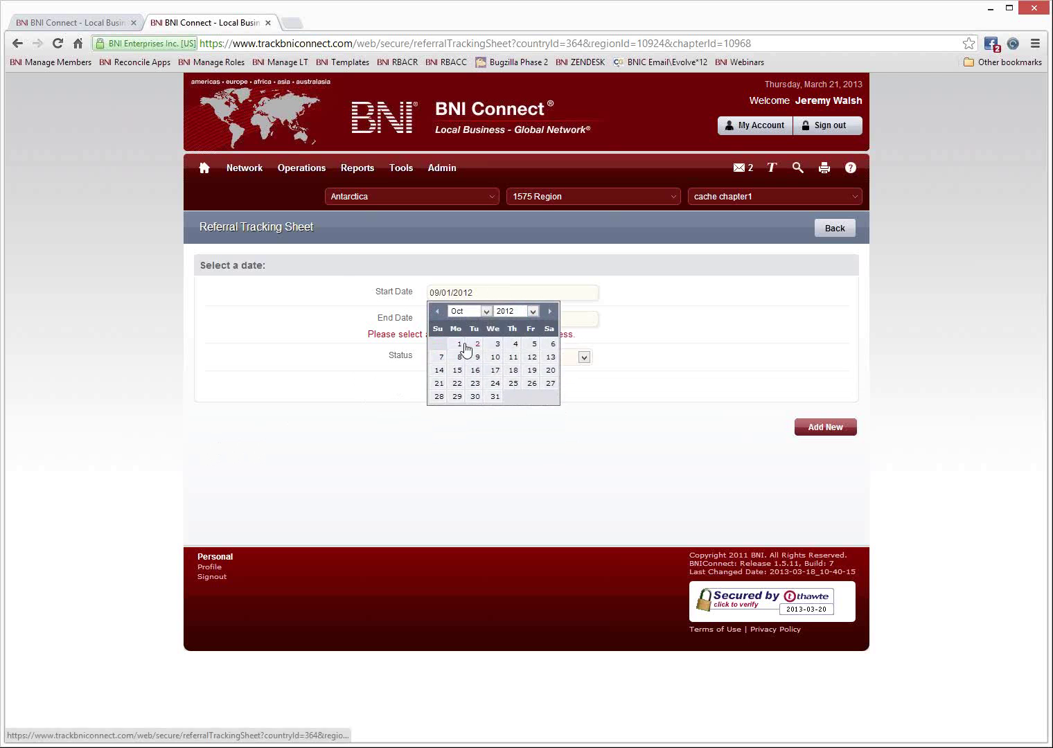
left_click(451, 384)
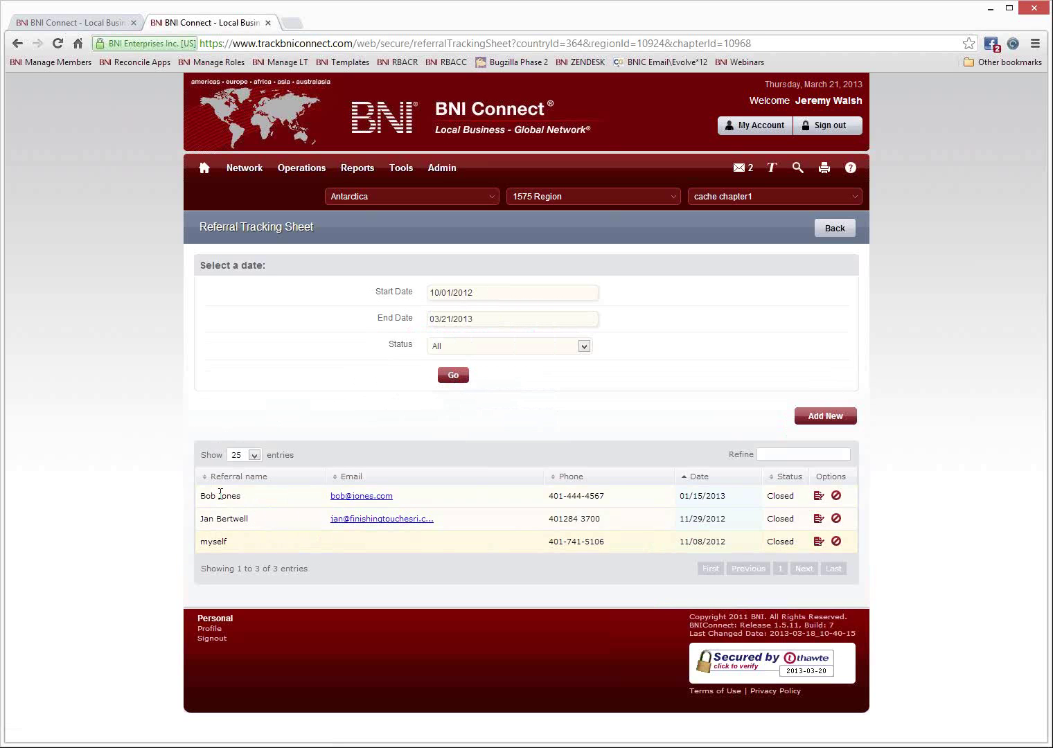
Open the 01/15/2013 referral for editing and set its status to Pending.
left_click_drag(251, 496, 216, 519)
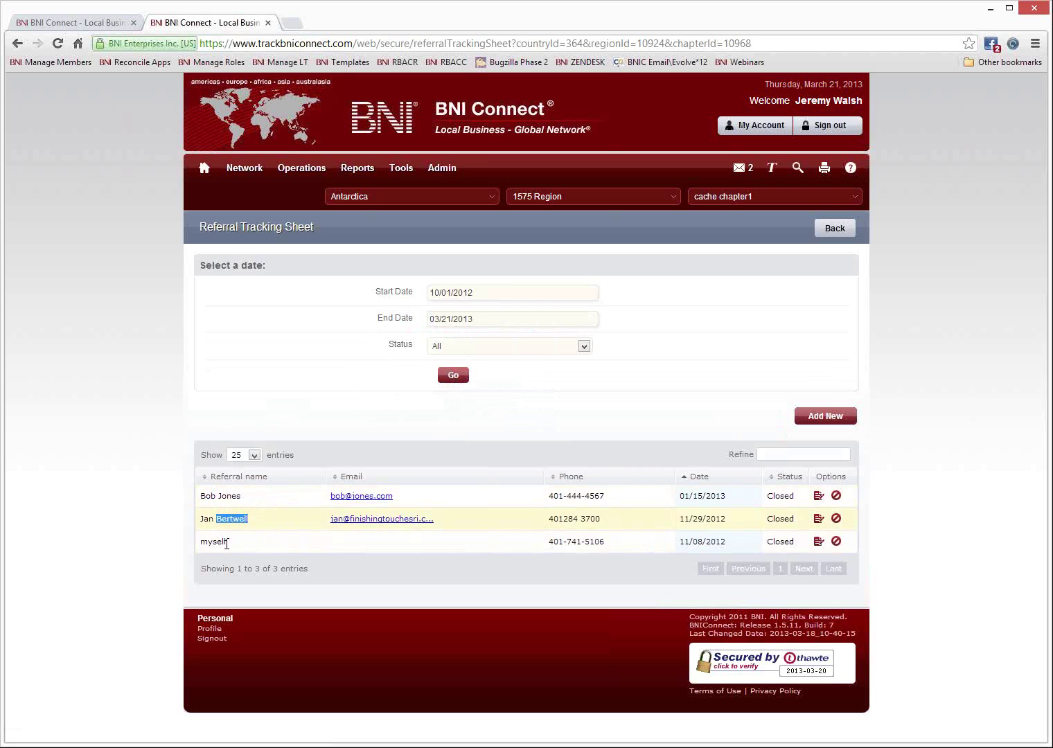
left_click(271, 546)
left_click_drag(206, 496, 244, 496)
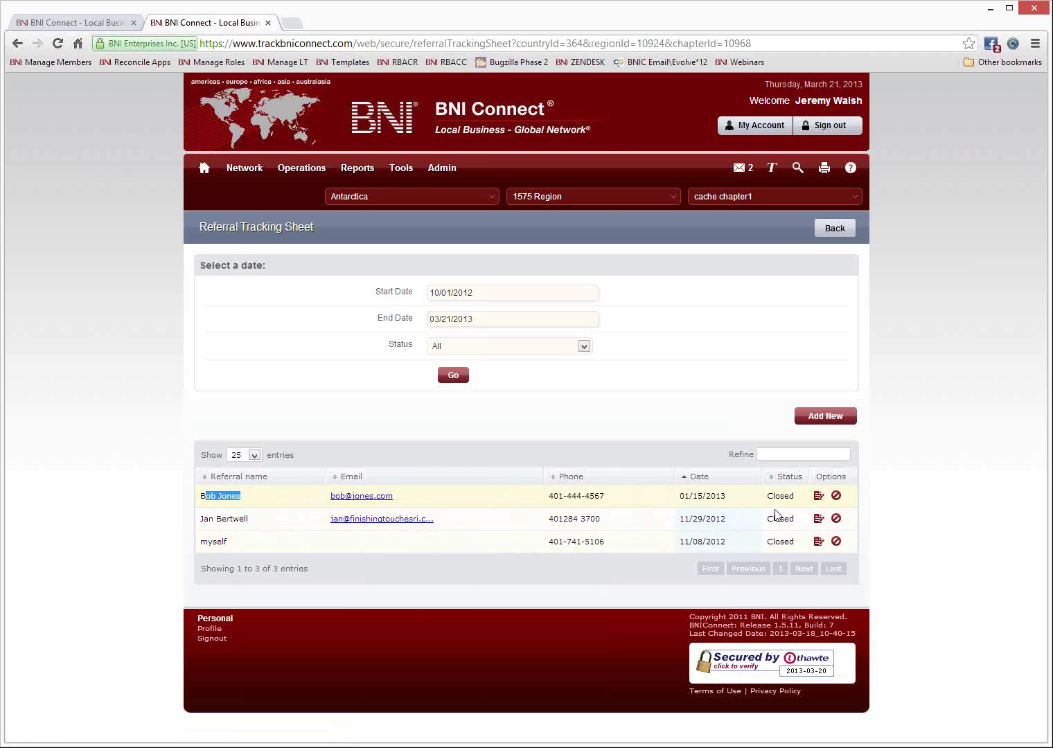
left_click(818, 496)
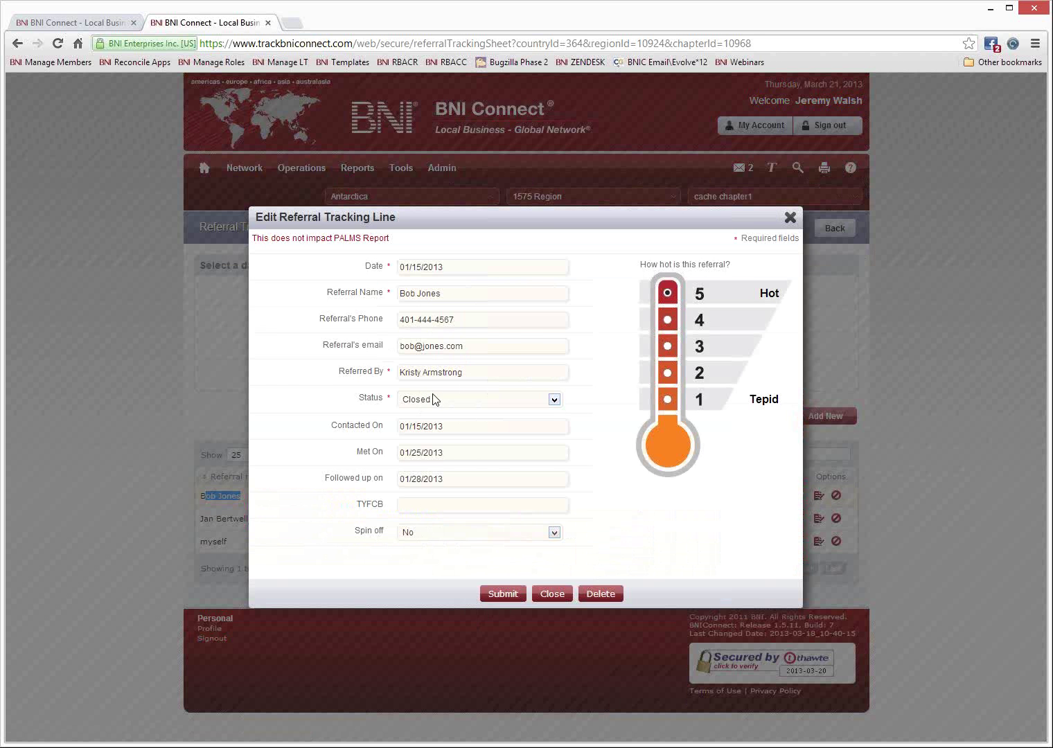
left_click(444, 400)
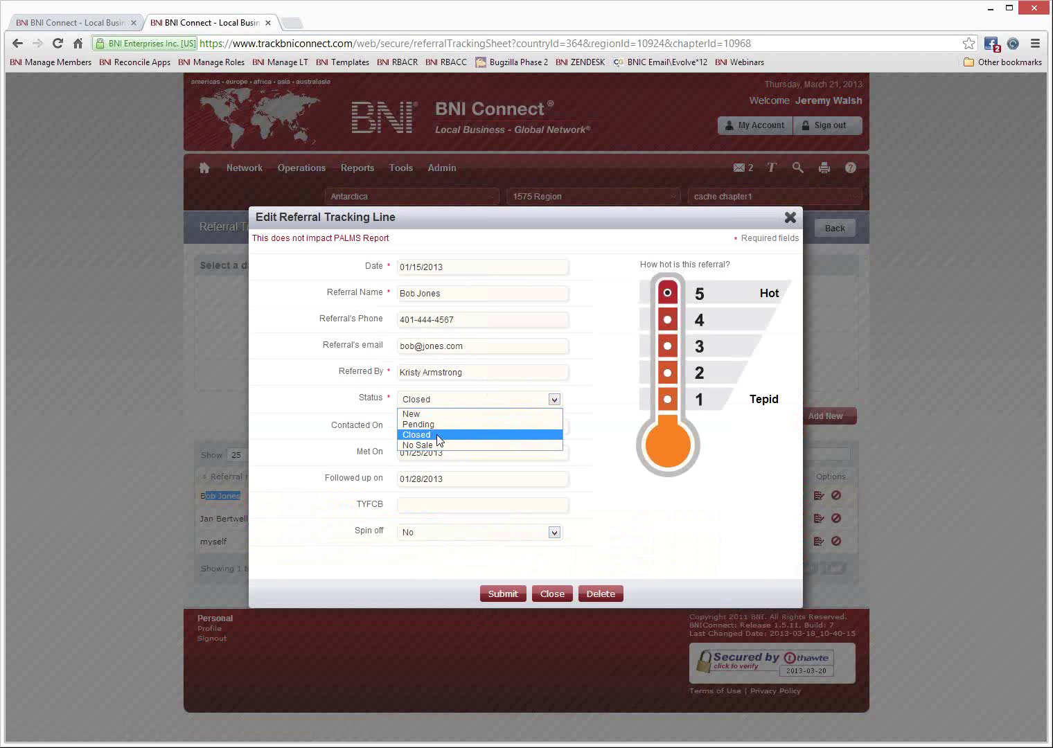
left_click(438, 424)
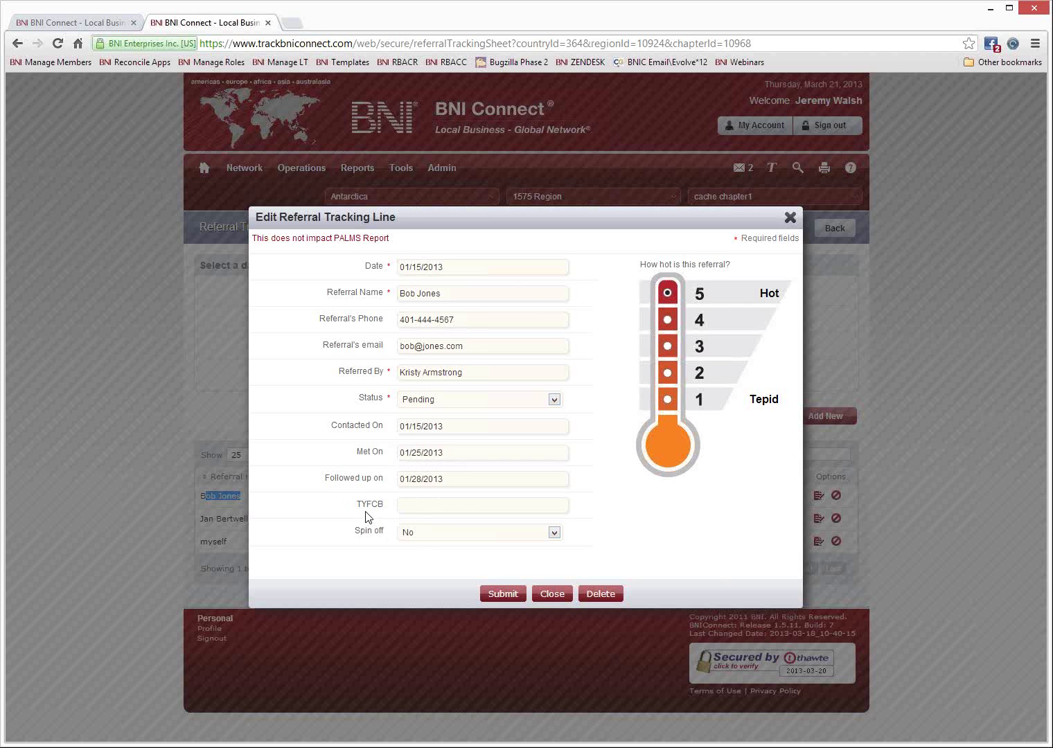
Set Spin off to Yes and save the edited referral.
left_click(416, 506)
left_click_drag(253, 238, 399, 238)
left_click(398, 238)
left_click(452, 539)
left_click(428, 558)
left_click(502, 596)
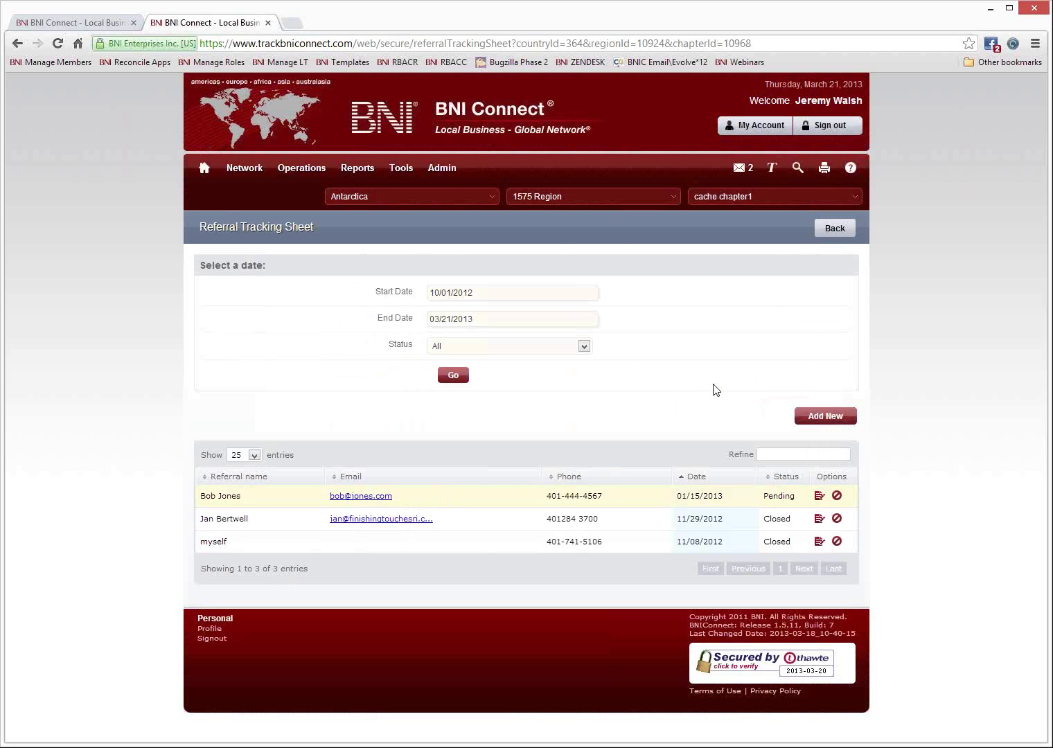
Open and dismiss an empty Add Referral Tracking Line form, then return to the home page.
left_click(832, 416)
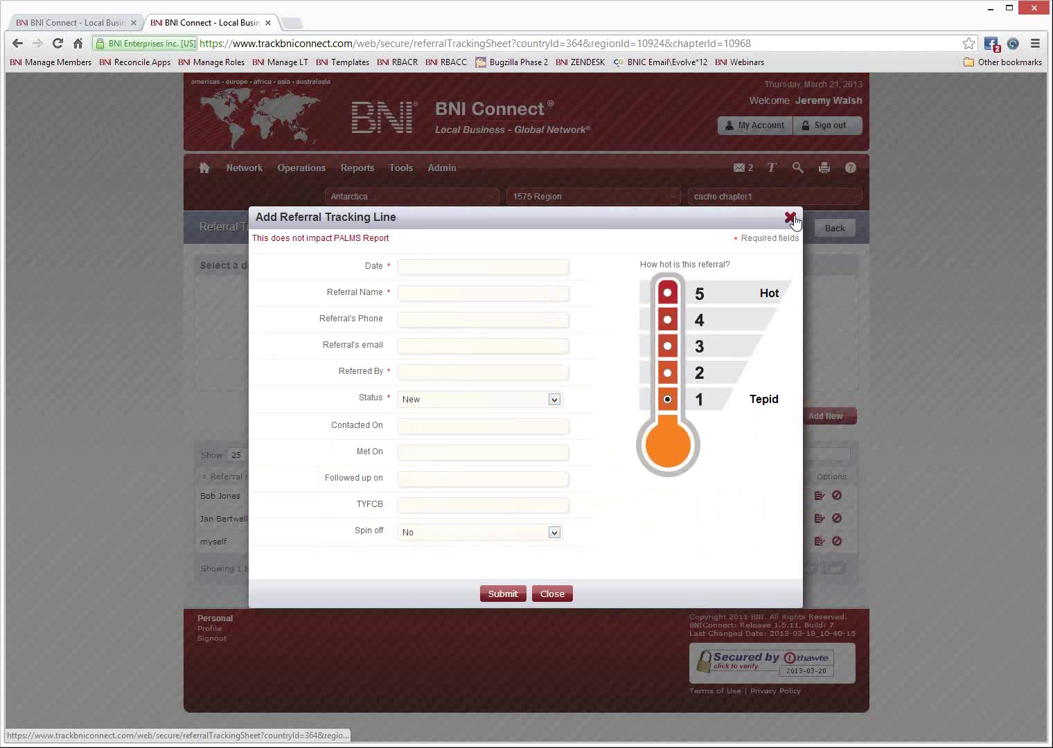
left_click(791, 218)
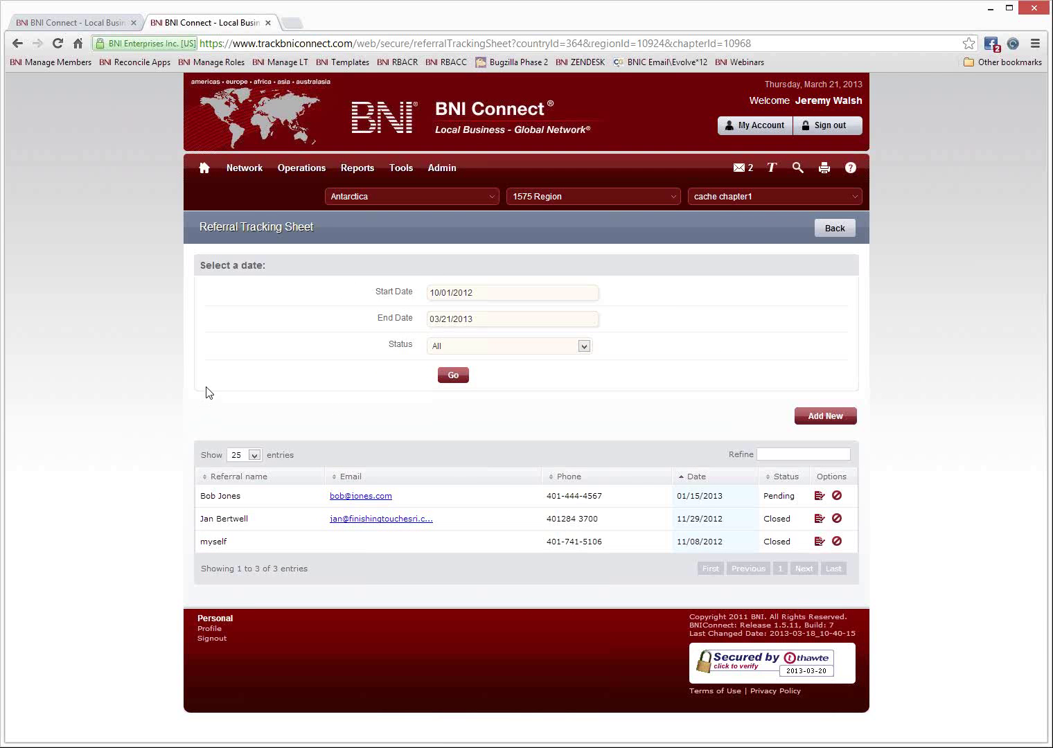
left_click(206, 176)
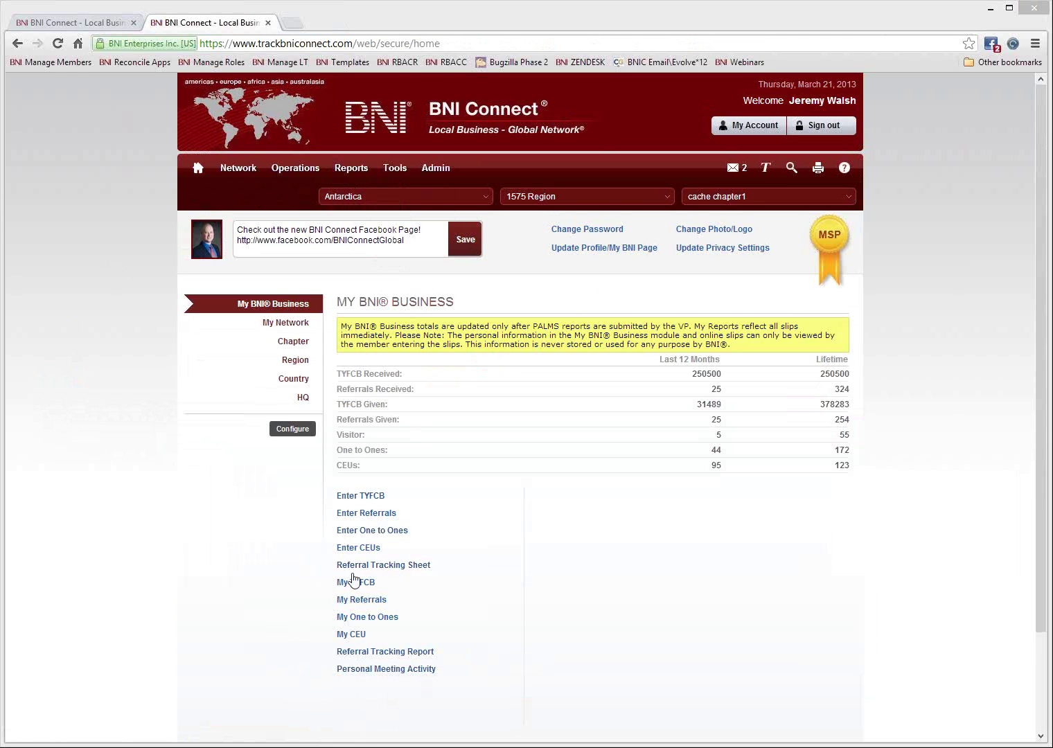
View the Referral Tracking Report for 09/21/2012–03/21/2013, then close it.
left_click(386, 658)
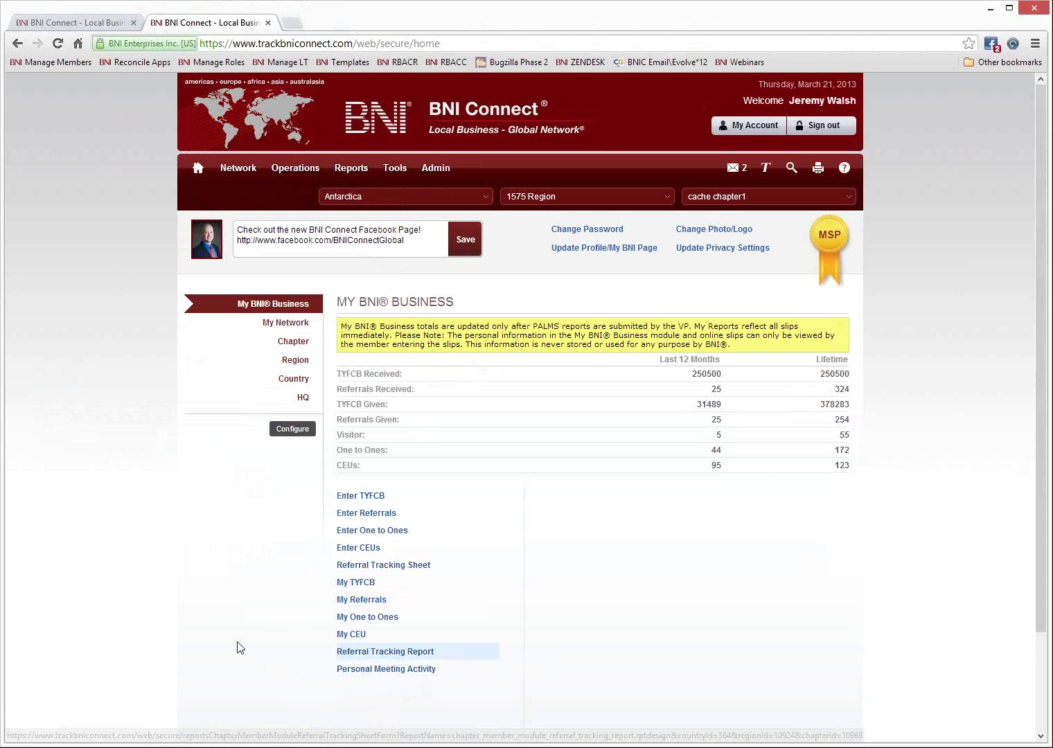
left_click(662, 579)
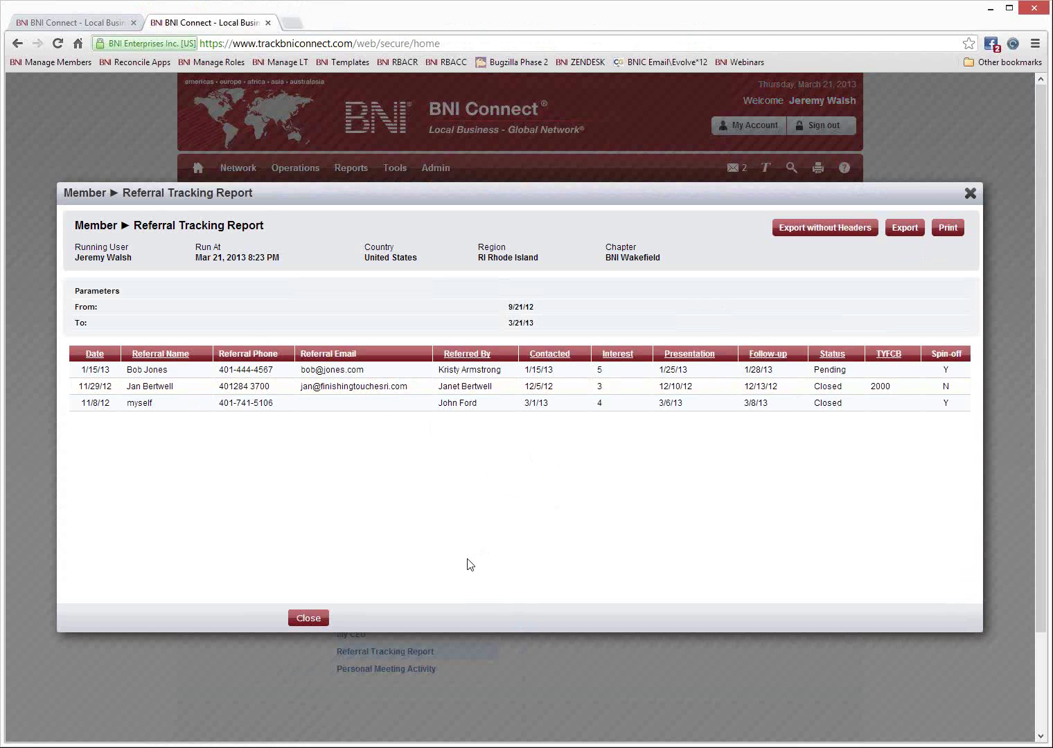
left_click(971, 193)
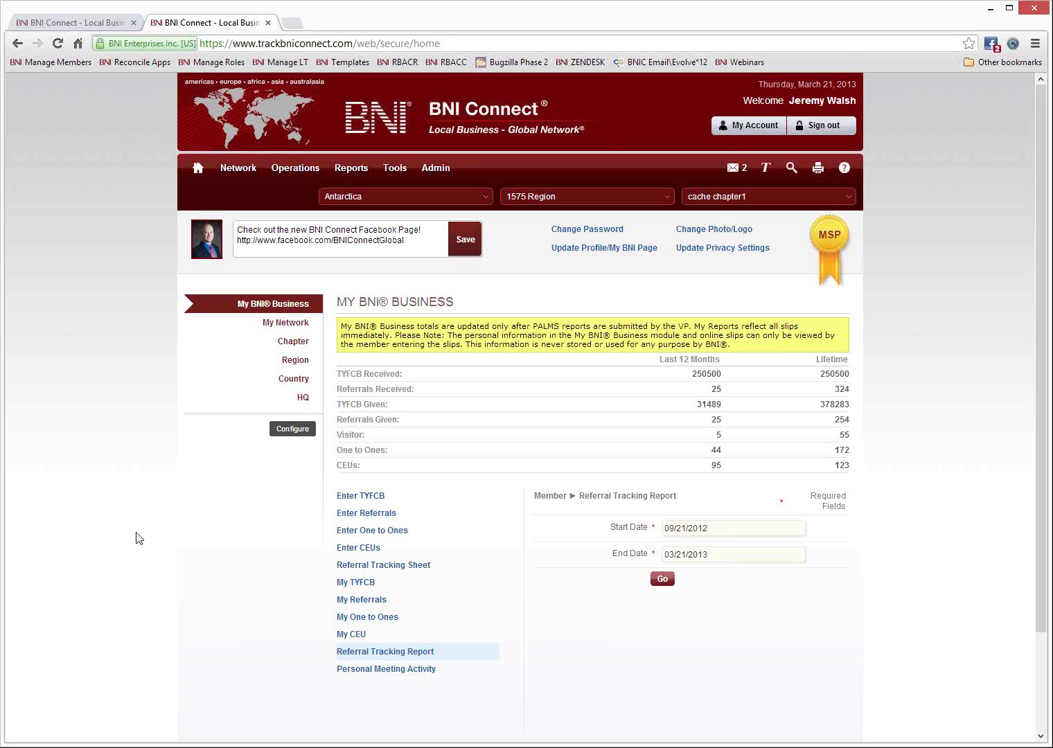
Generate the Personal Meeting Activity Sheet for 3/14/13–3/21/13 in Slip layout.
left_click(373, 670)
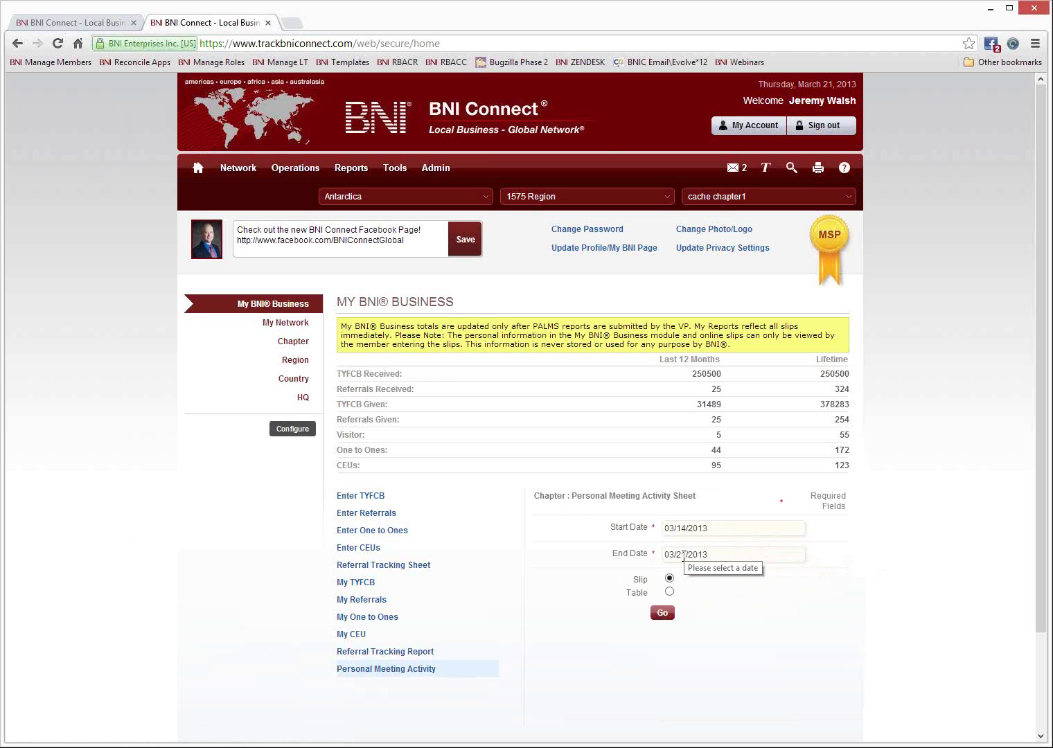
left_click(662, 614)
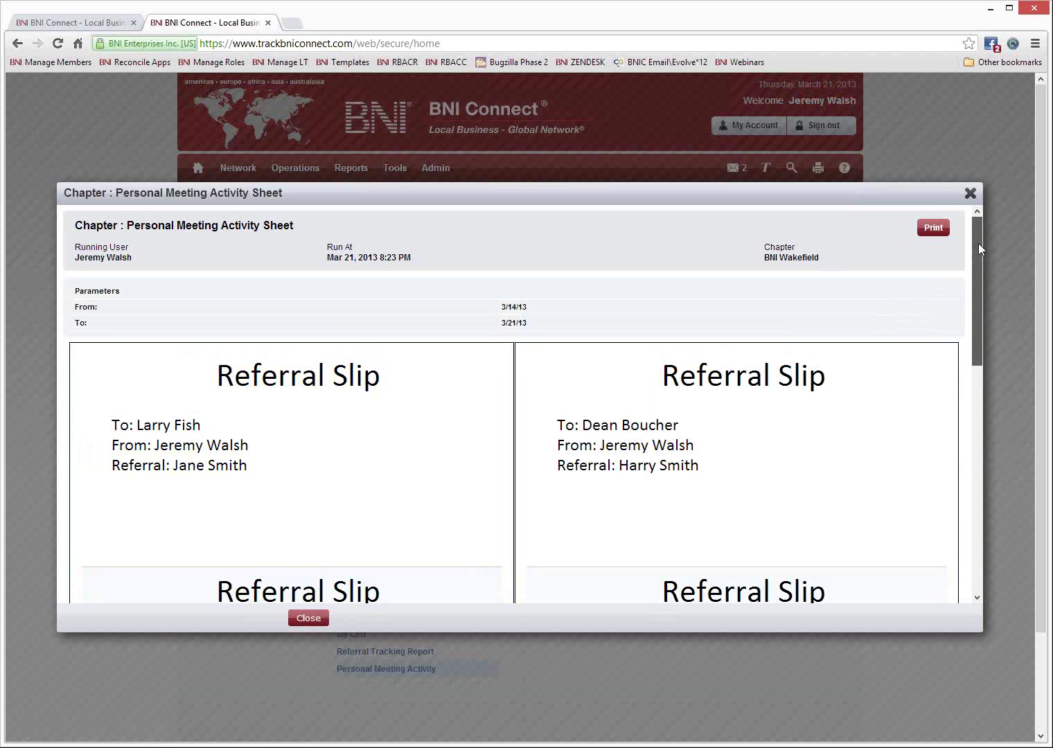
left_click_drag(980, 249, 971, 405)
scroll(832, 285, "up", 2)
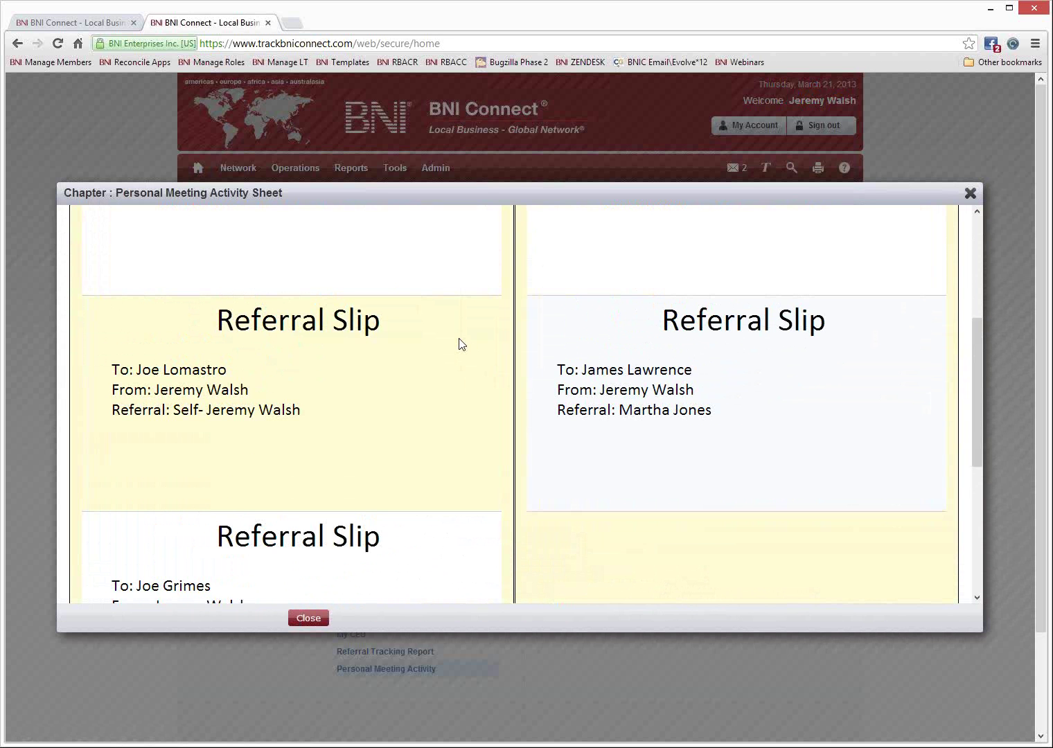
scroll(543, 420, "down", 2)
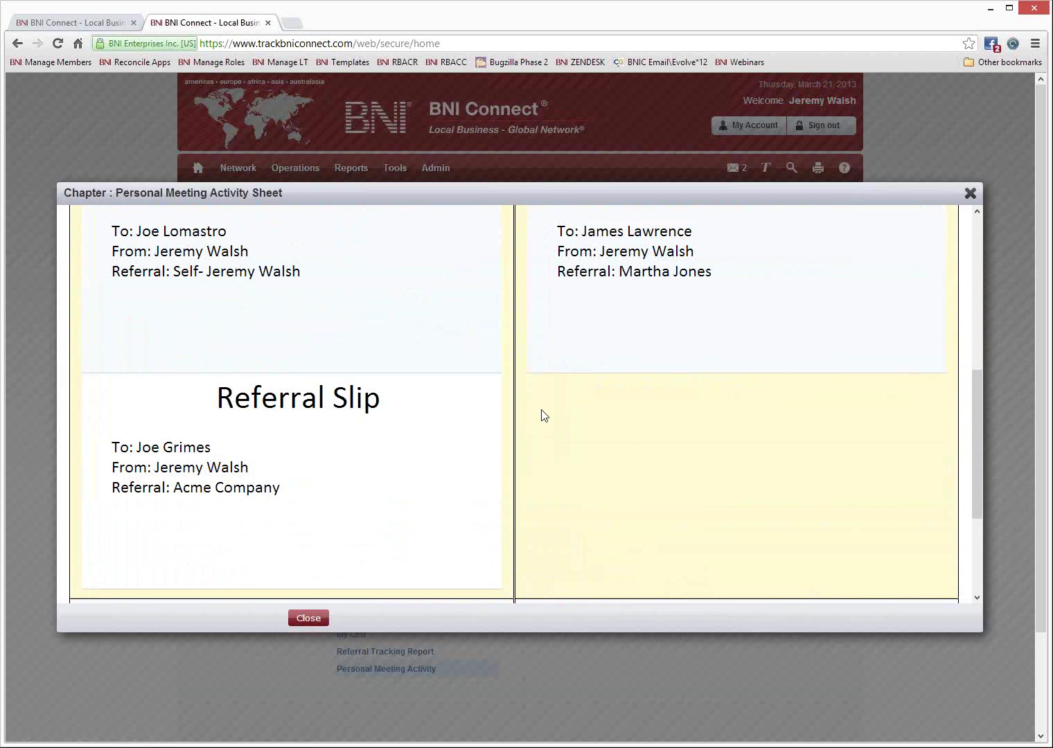
scroll(543, 416, "down", 5)
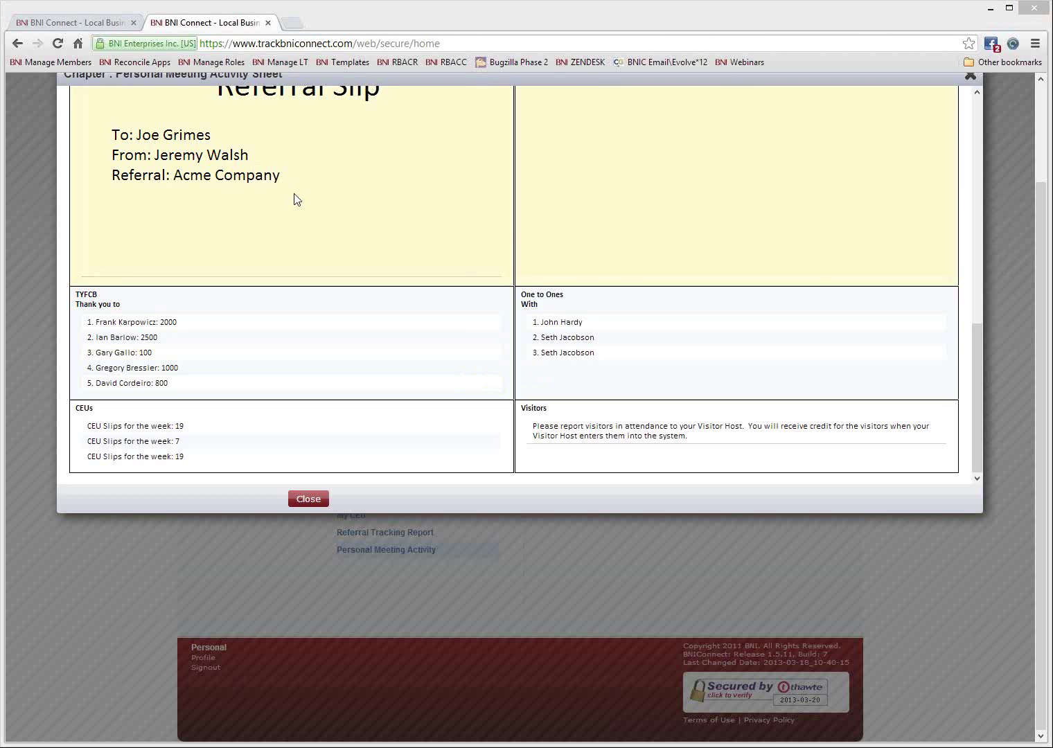
left_click_drag(969, 350, 969, 213)
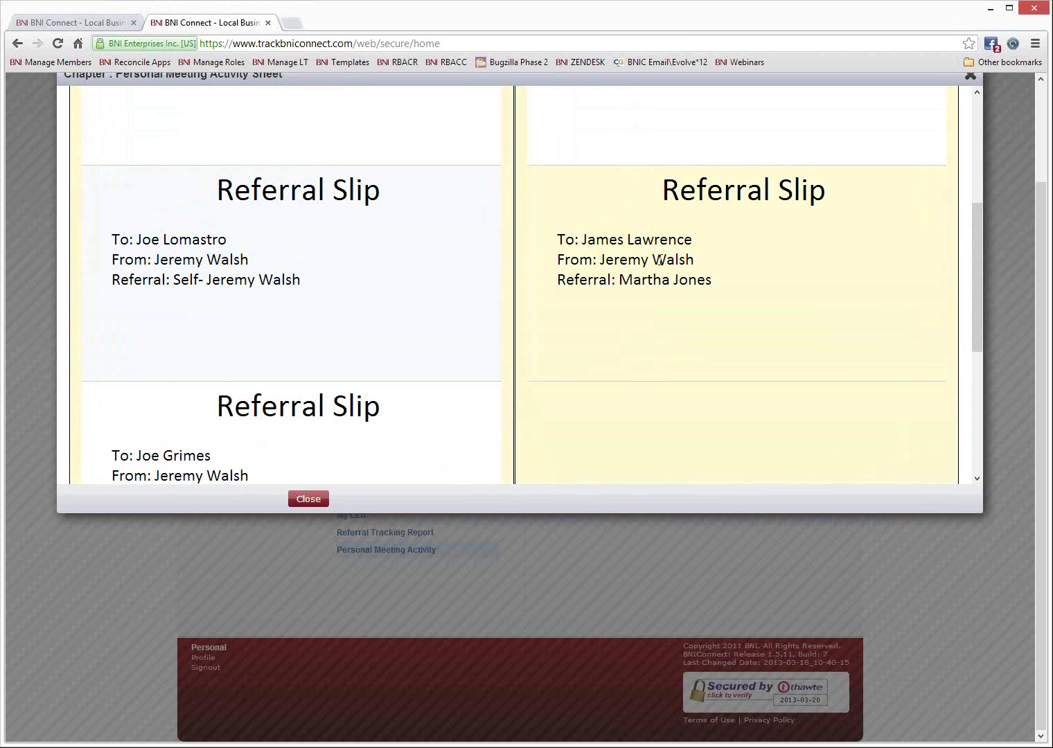
scroll(659, 260, "up", 5)
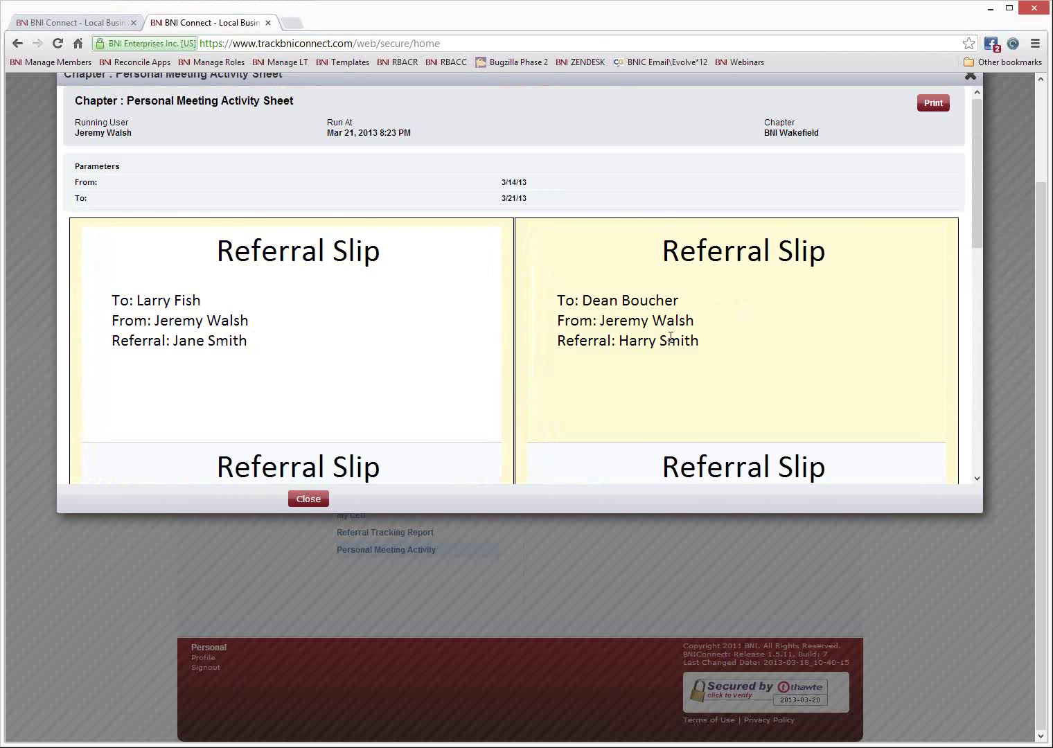
scroll(670, 338, "down", 8)
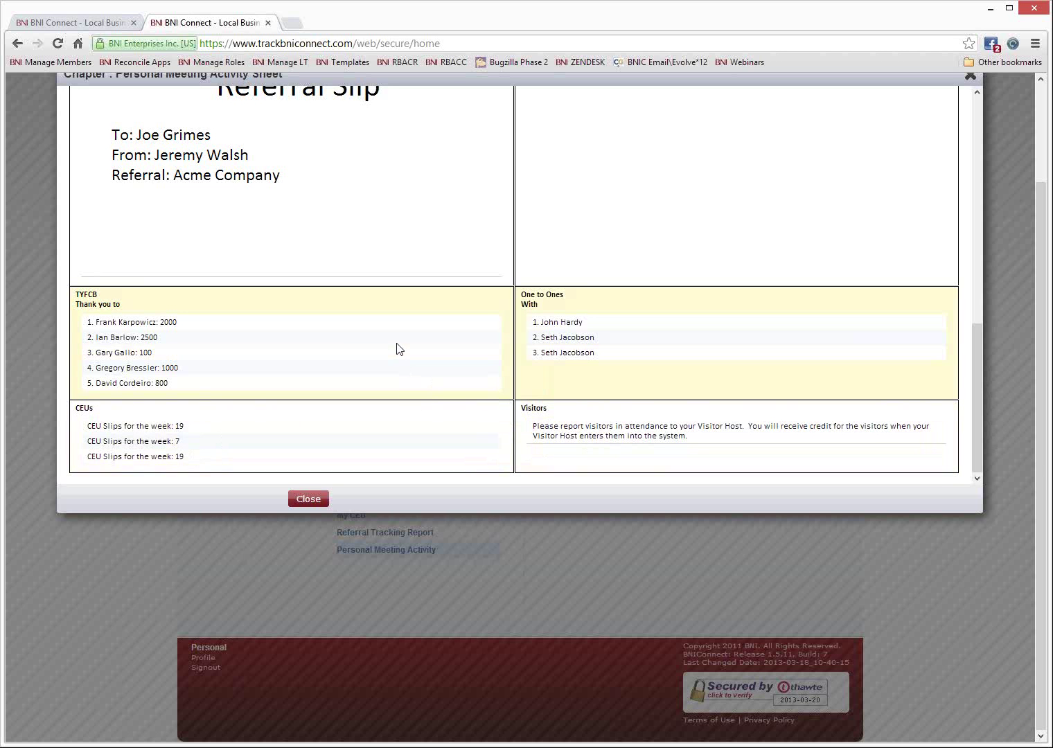
scroll(399, 347, "up", 5)
scroll(399, 348, "up", 6)
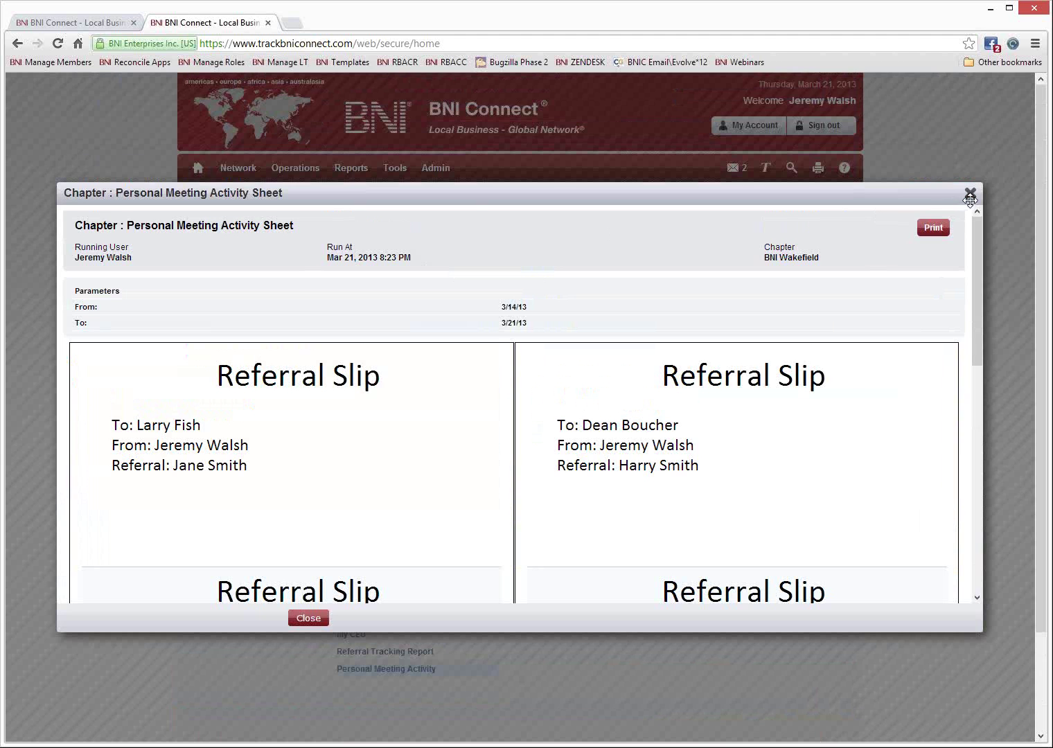
Close the Personal Meeting Activity Sheet to return to the My BNI Business page.
left_click(971, 195)
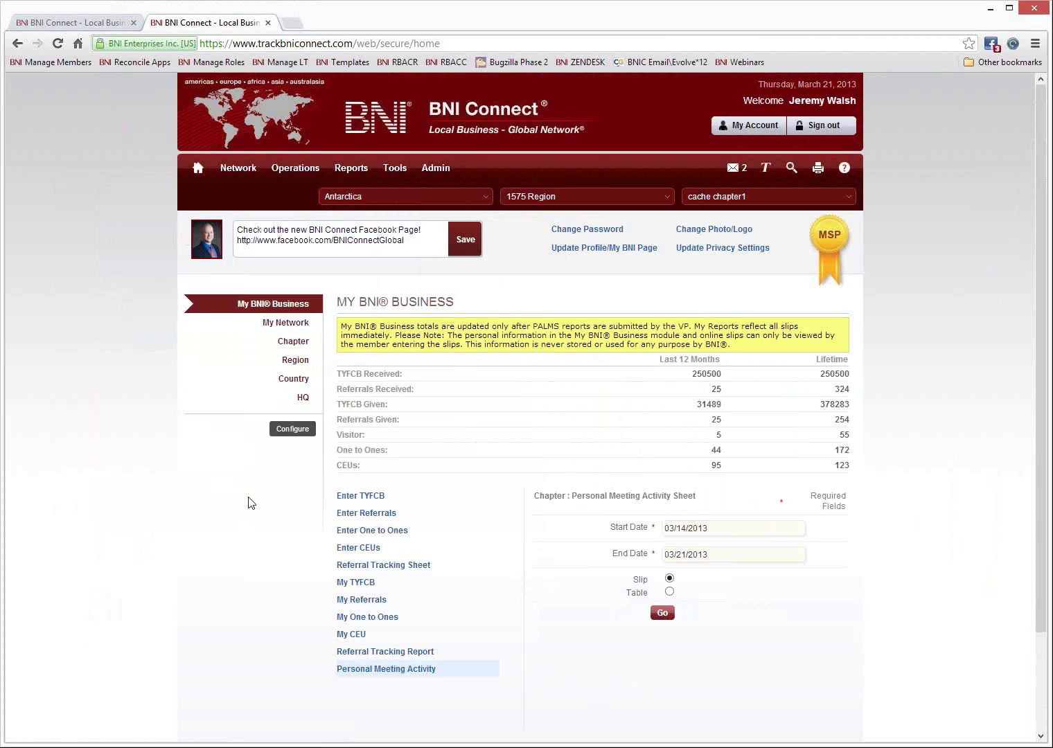
Choose United States, RI Rhode Island and BNI Wakefield, then show the Chapter operations list.
left_click(395, 200)
type("unte")
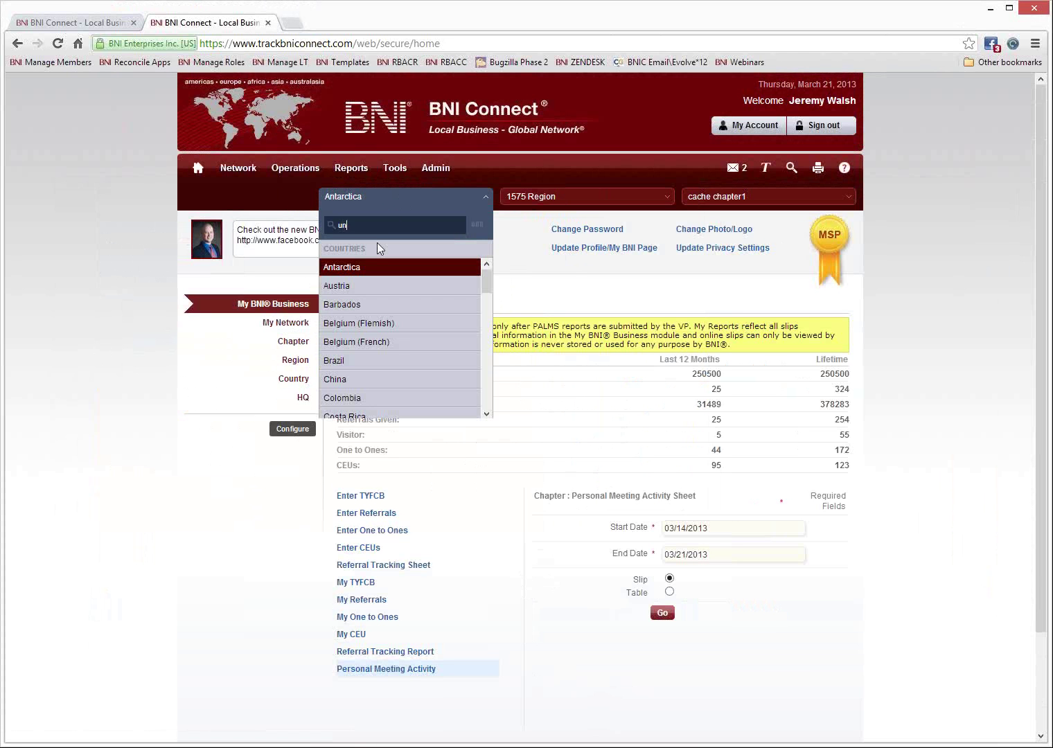
key("BackSpace")
key("BackSpace")
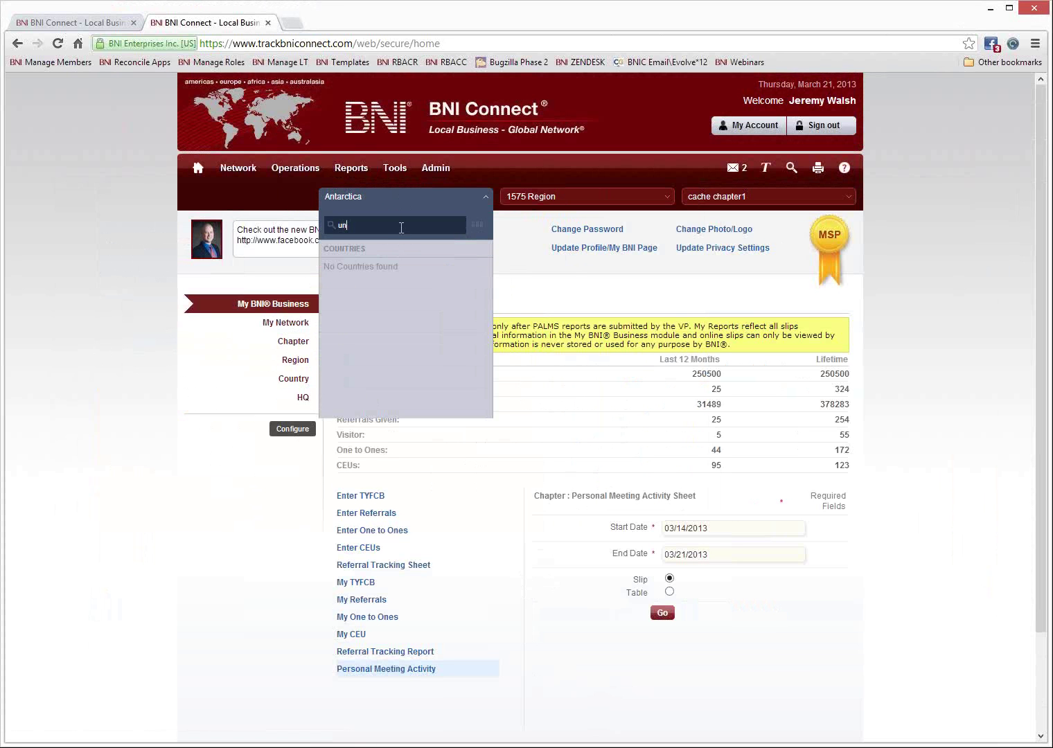
left_click(350, 304)
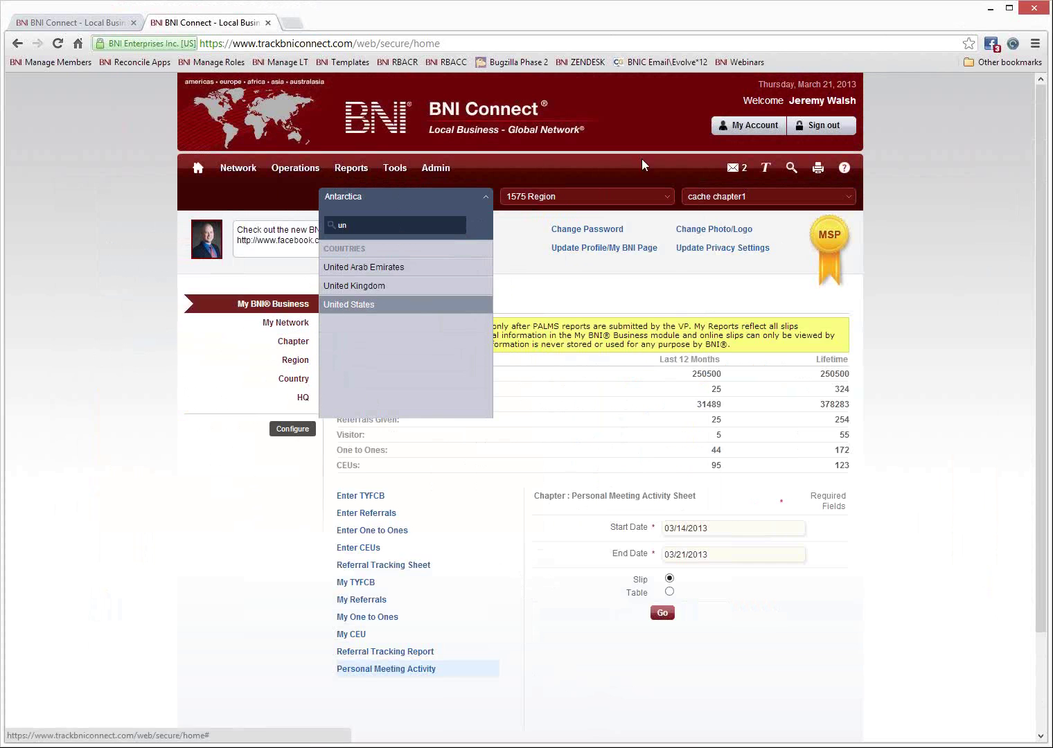
left_click(557, 200)
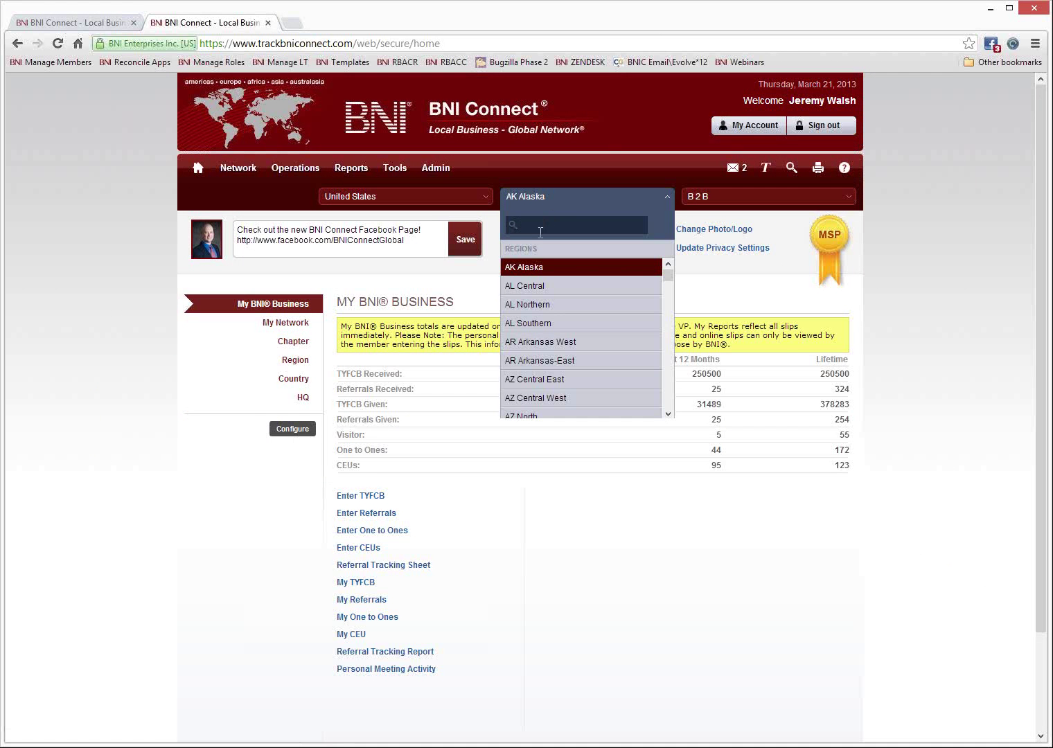
type("rho")
left_click(557, 267)
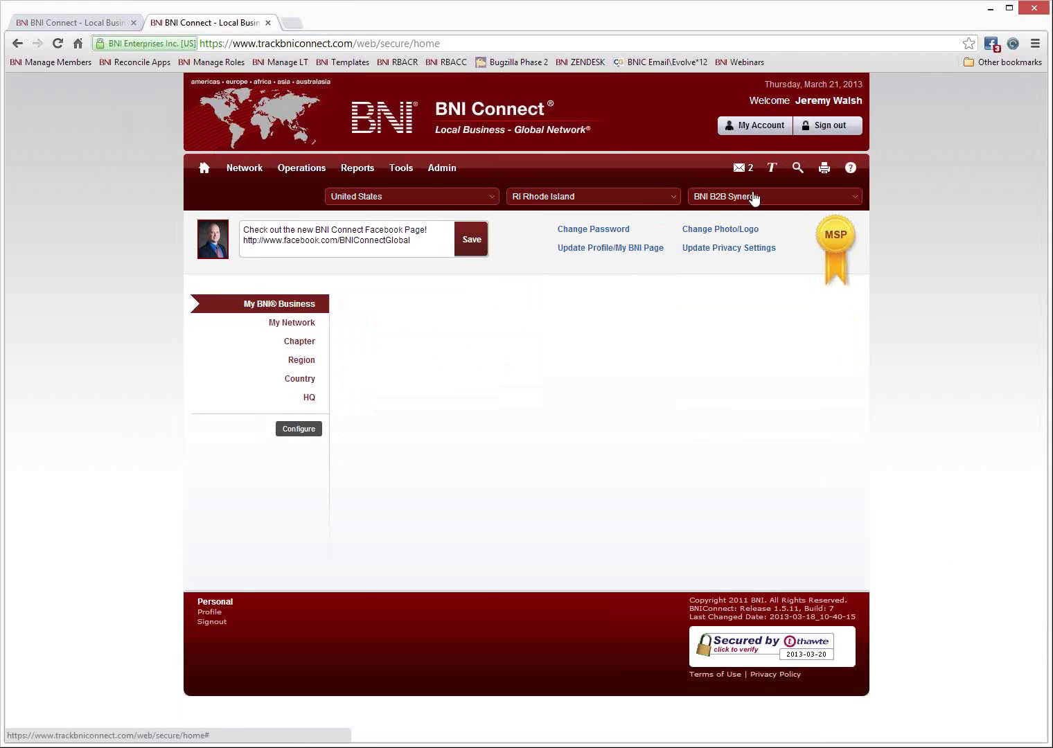
left_click(749, 201)
type("wa")
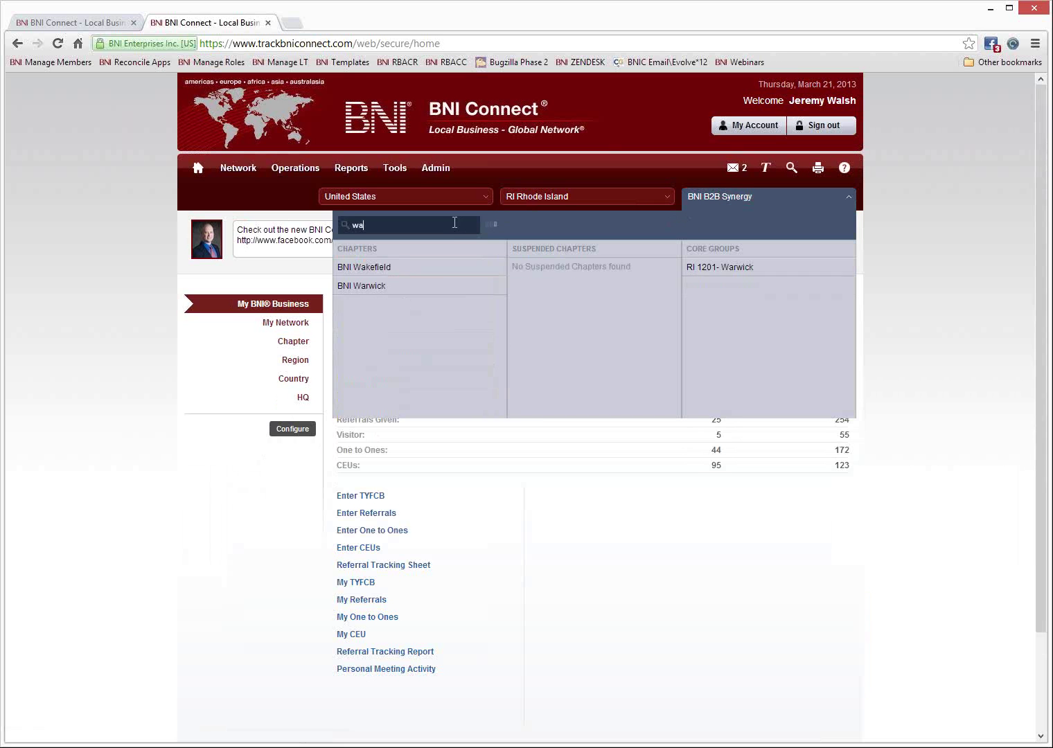
left_click(399, 273)
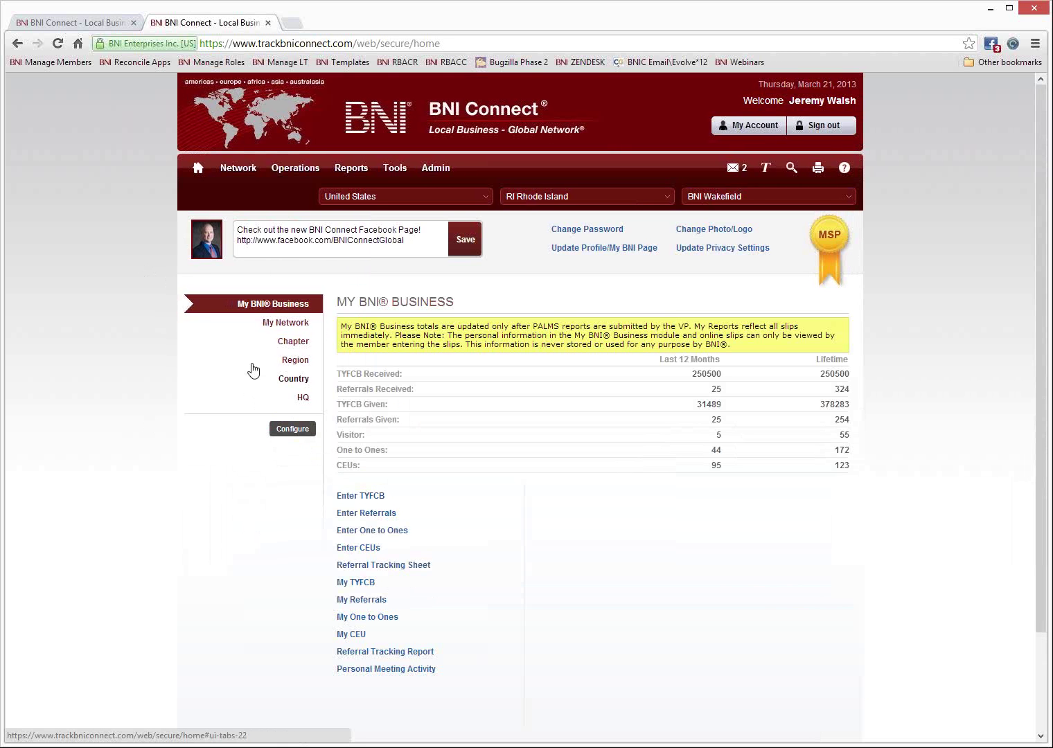
left_click(291, 343)
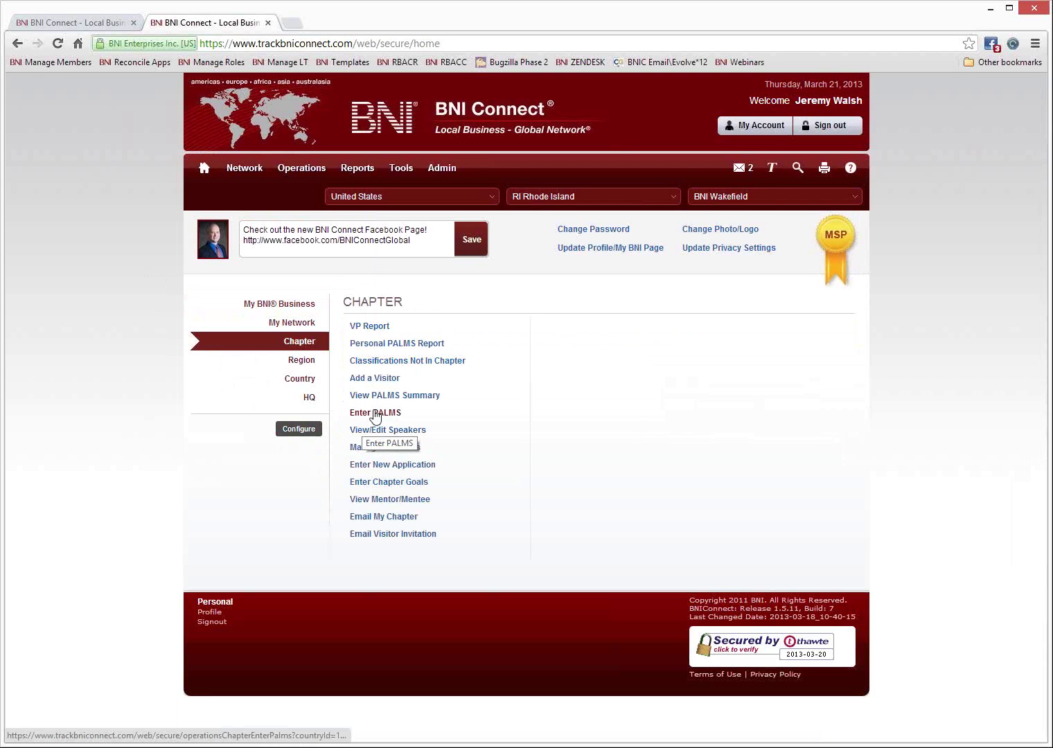
mouse_move(291, 170)
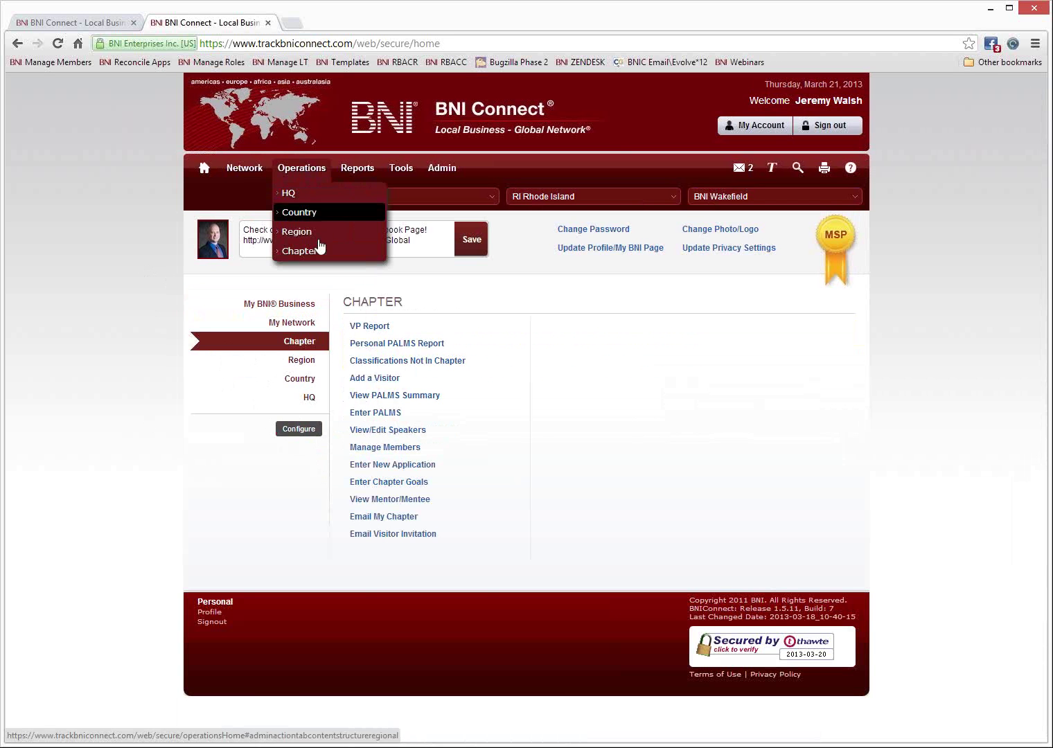
Load the Enter PALMS table for the 03/21/2013 meeting.
left_click(378, 413)
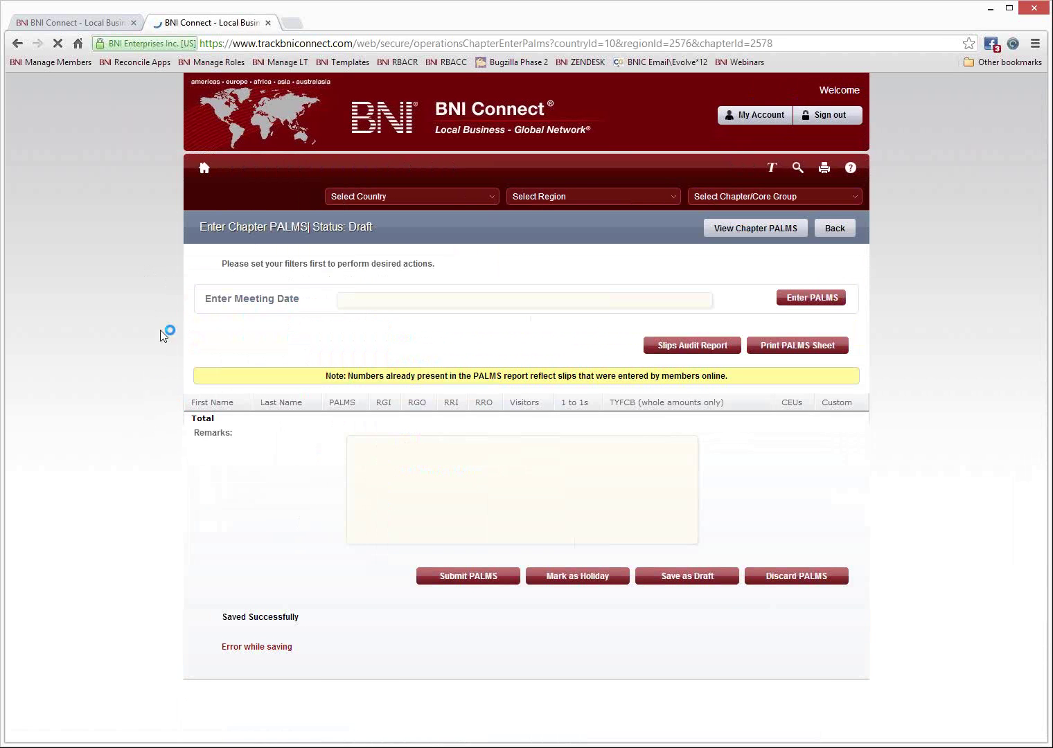
left_click(375, 271)
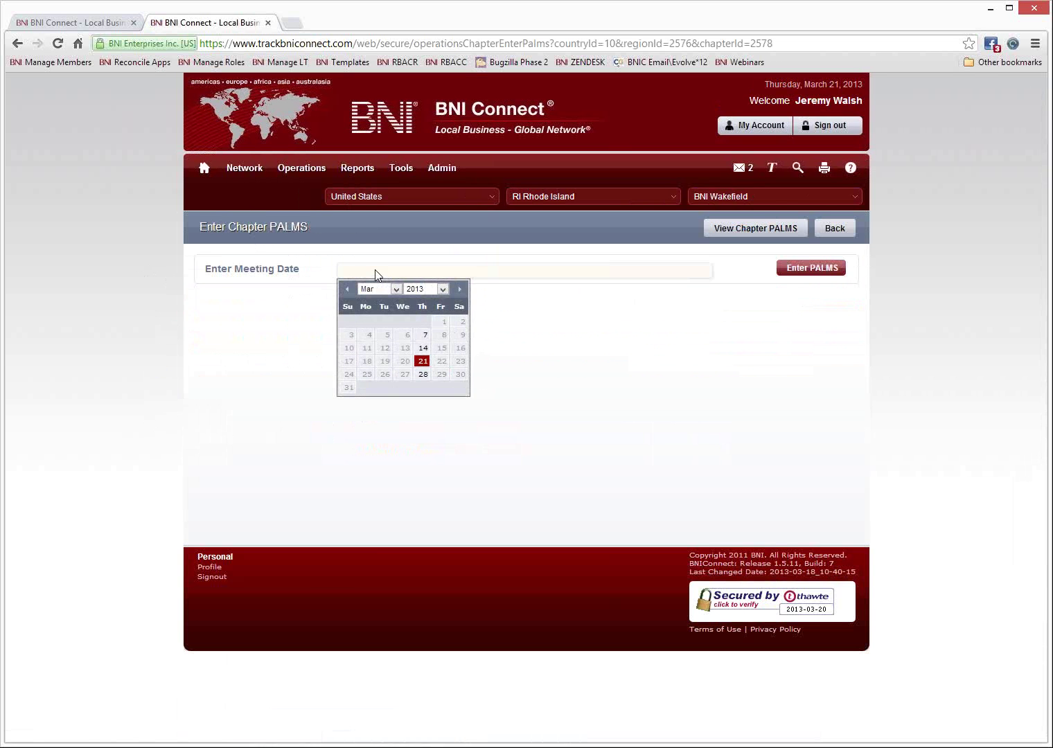
left_click(422, 361)
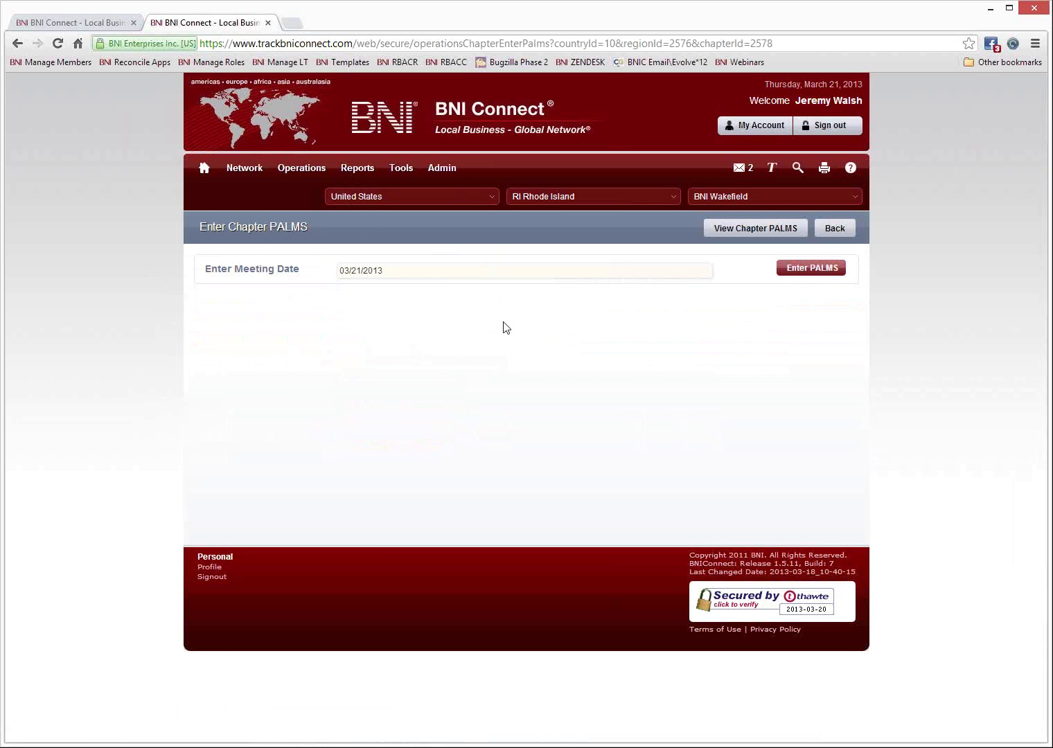
left_click(817, 271)
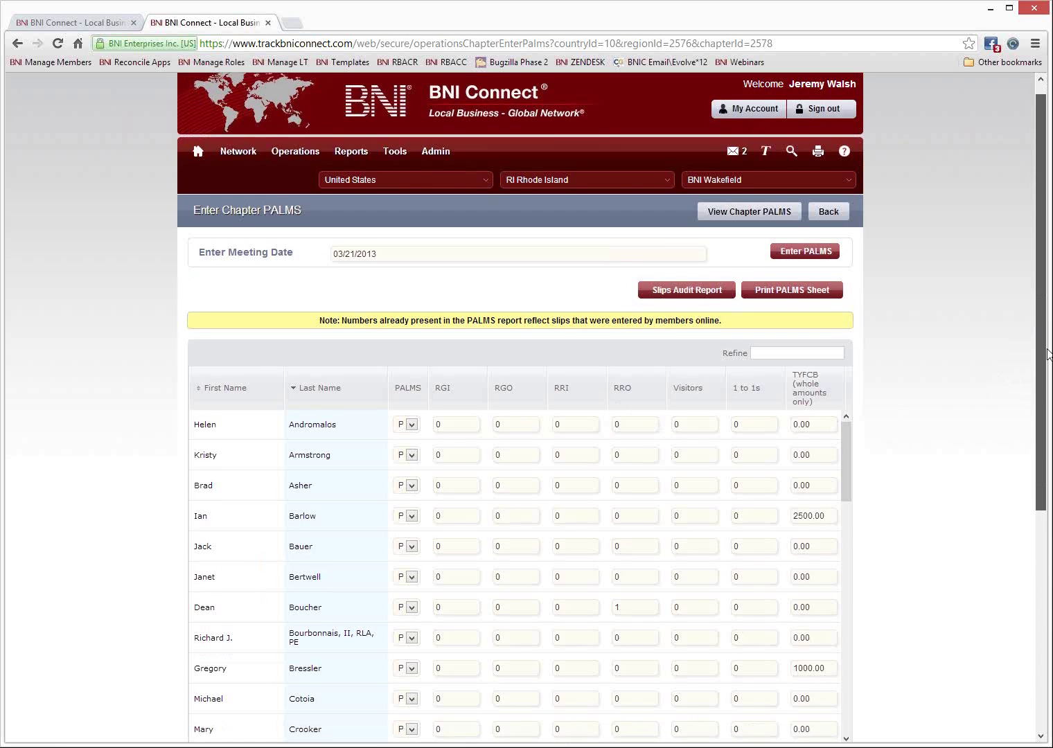
Check the entered values, including the 2500.00 and 1000.00 TYFCB amounts and RRO 1 values.
scroll(676, 612, "down", 3)
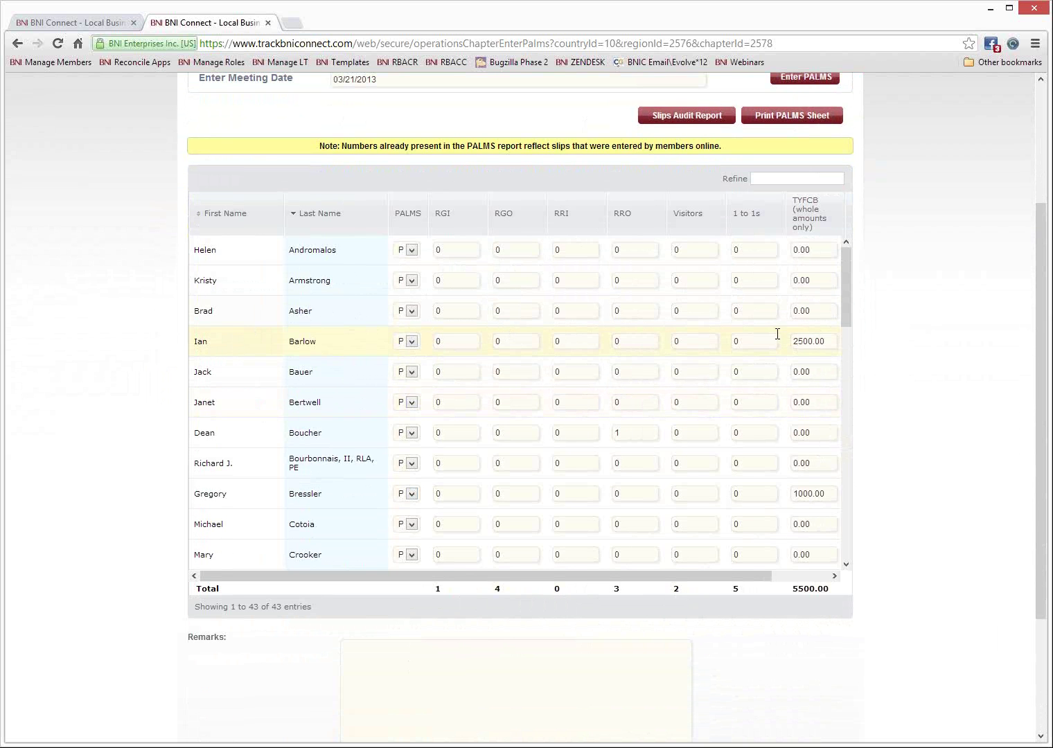
left_click_drag(821, 341, 786, 342)
left_click(632, 431)
left_click_drag(632, 431, 610, 431)
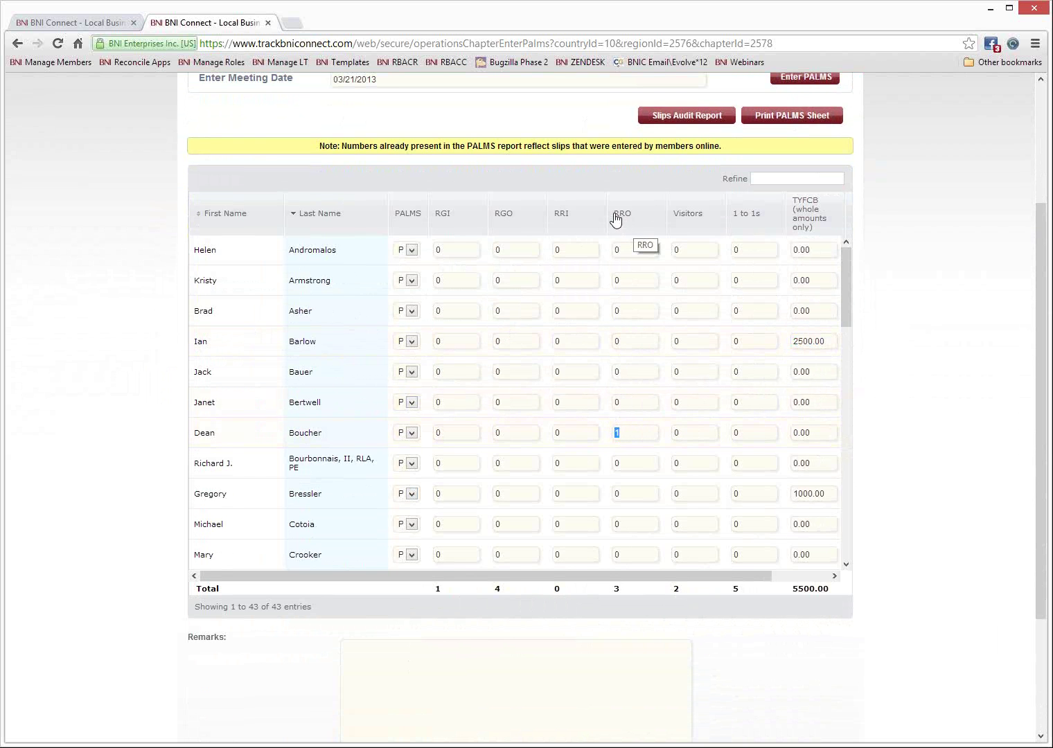
left_click_drag(621, 431, 633, 433)
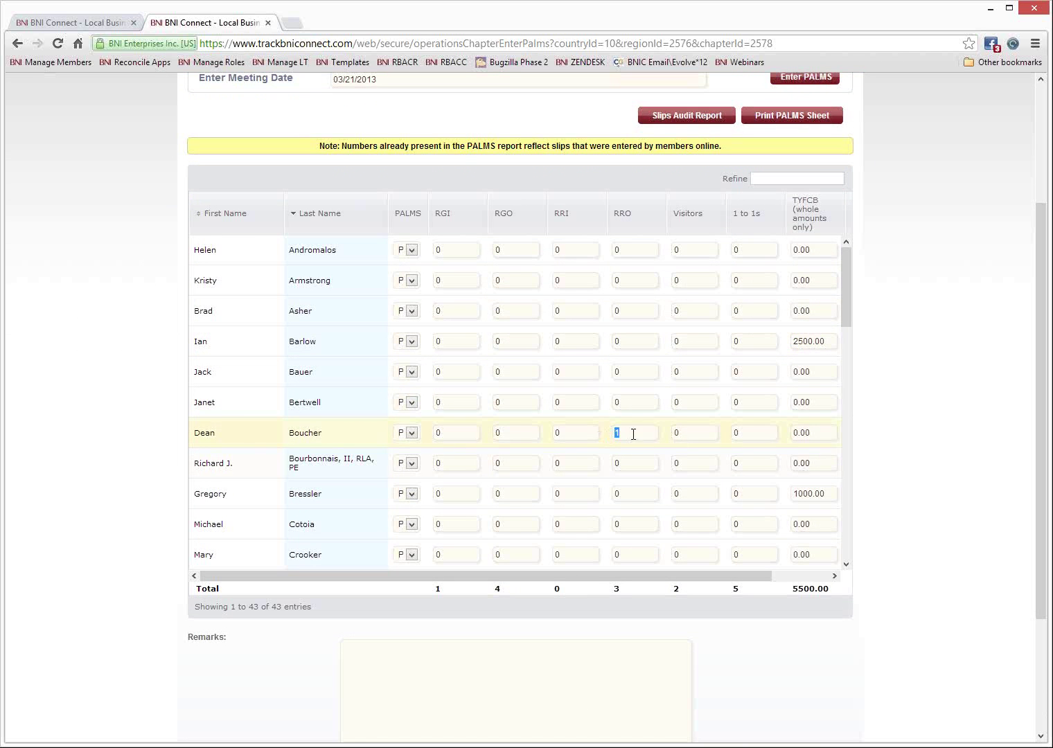
left_click_drag(848, 299, 846, 355)
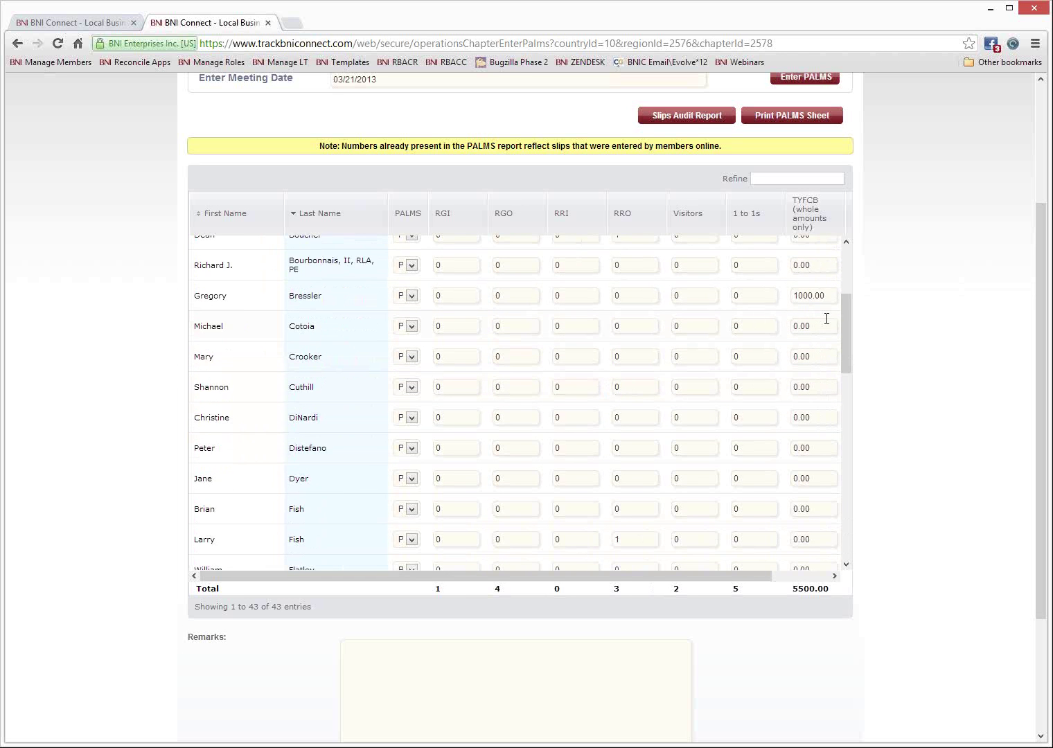
left_click(830, 295)
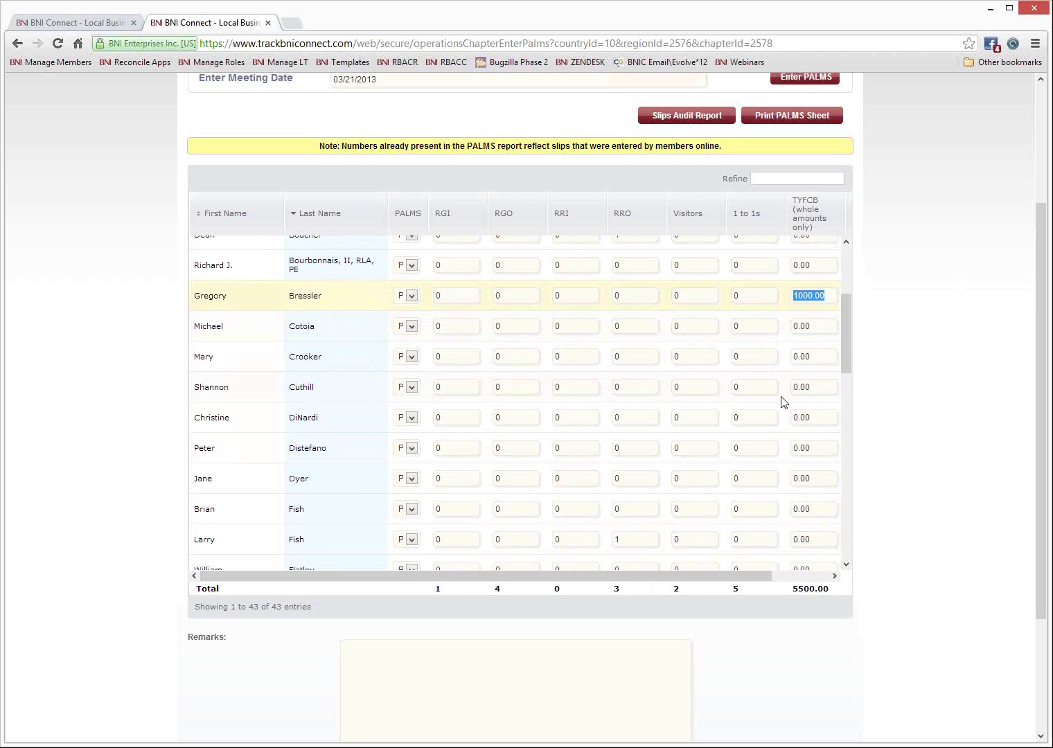
left_click_drag(847, 319, 838, 429)
left_click(628, 409)
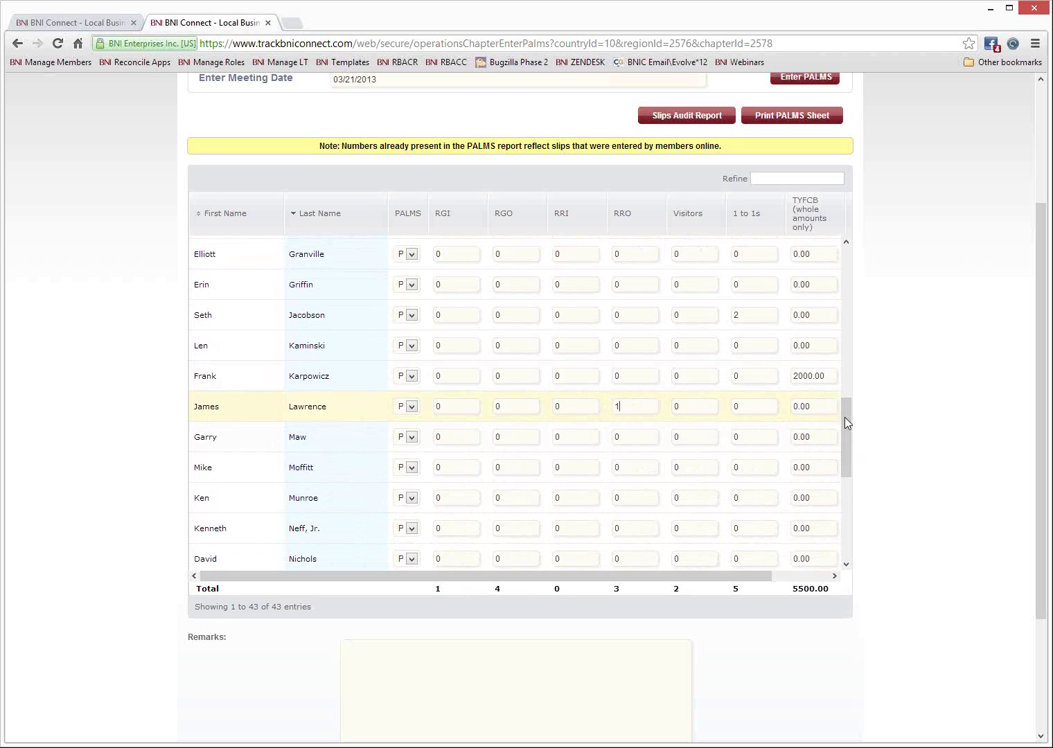
left_click_drag(845, 445, 838, 500)
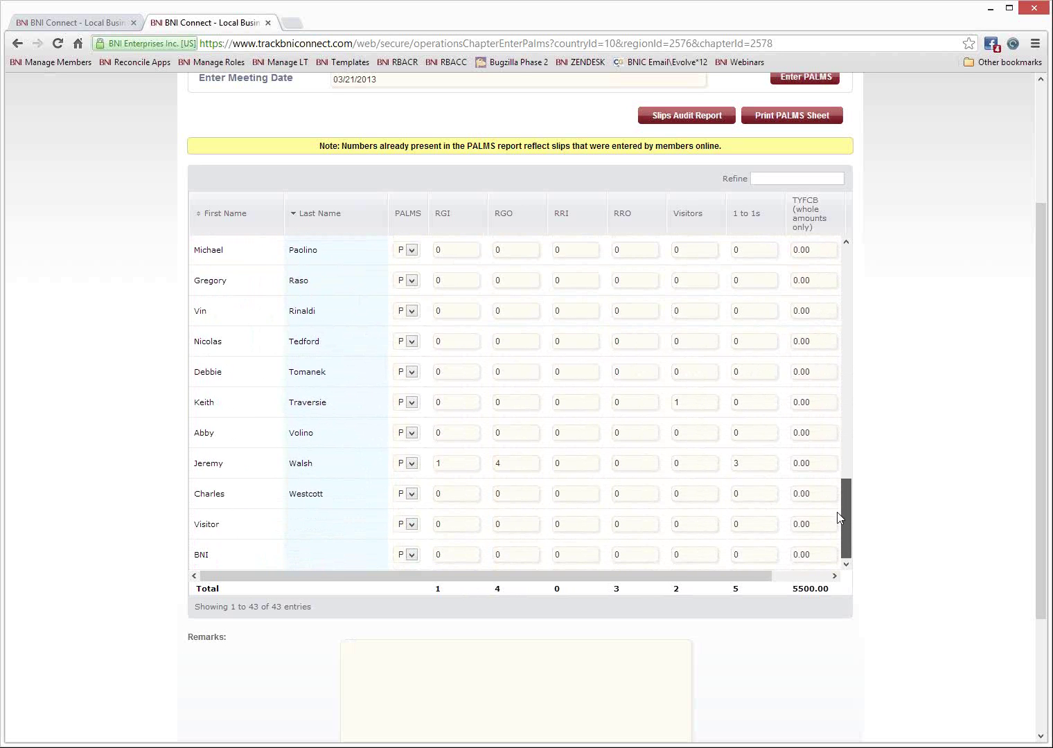
left_click(450, 467)
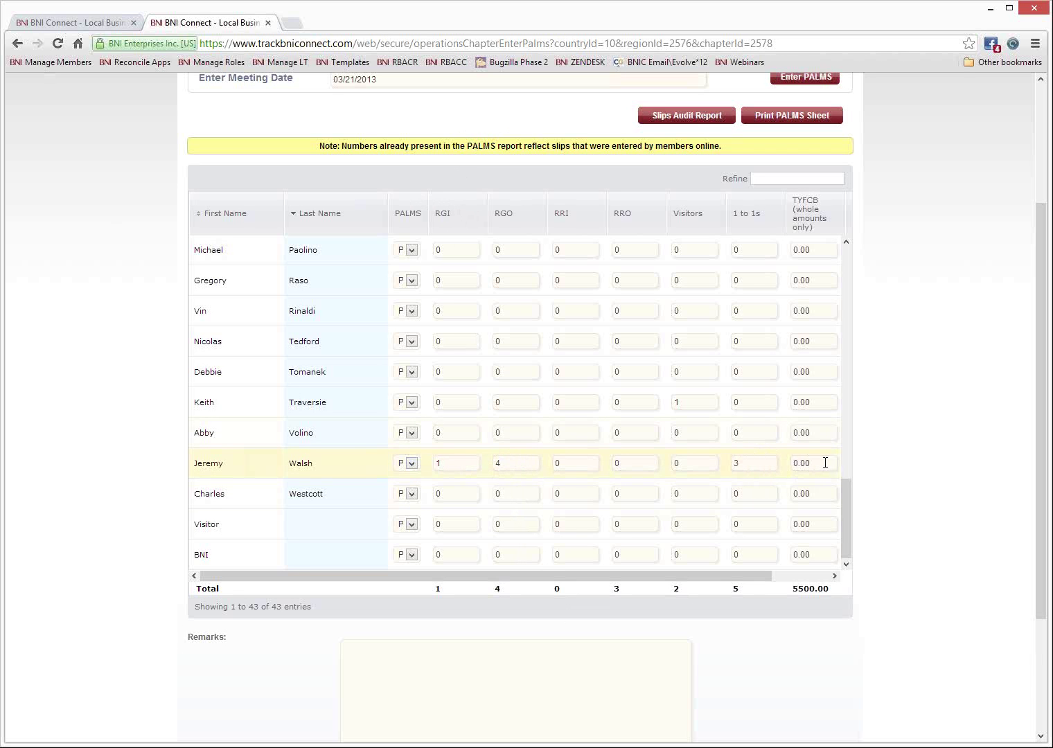
left_click_drag(825, 463, 802, 463)
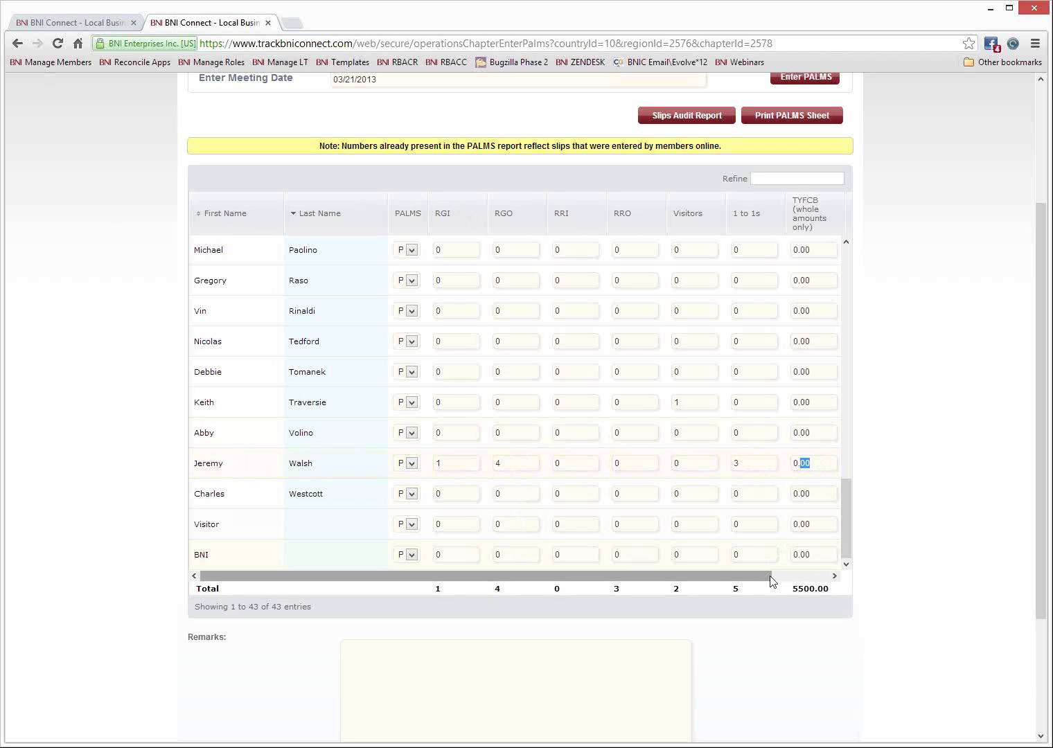
Enter 45 in the member's CEUs field.
key("Tab")
type("45")
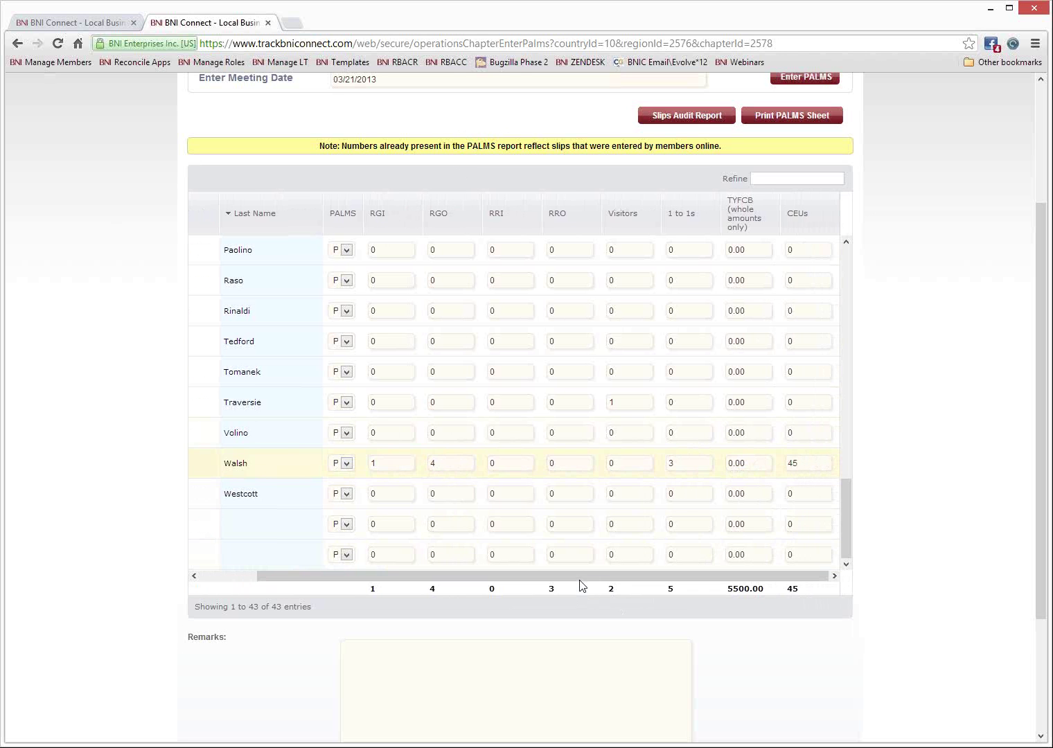
left_click_drag(463, 576, 405, 576)
scroll(936, 534, "up", 3)
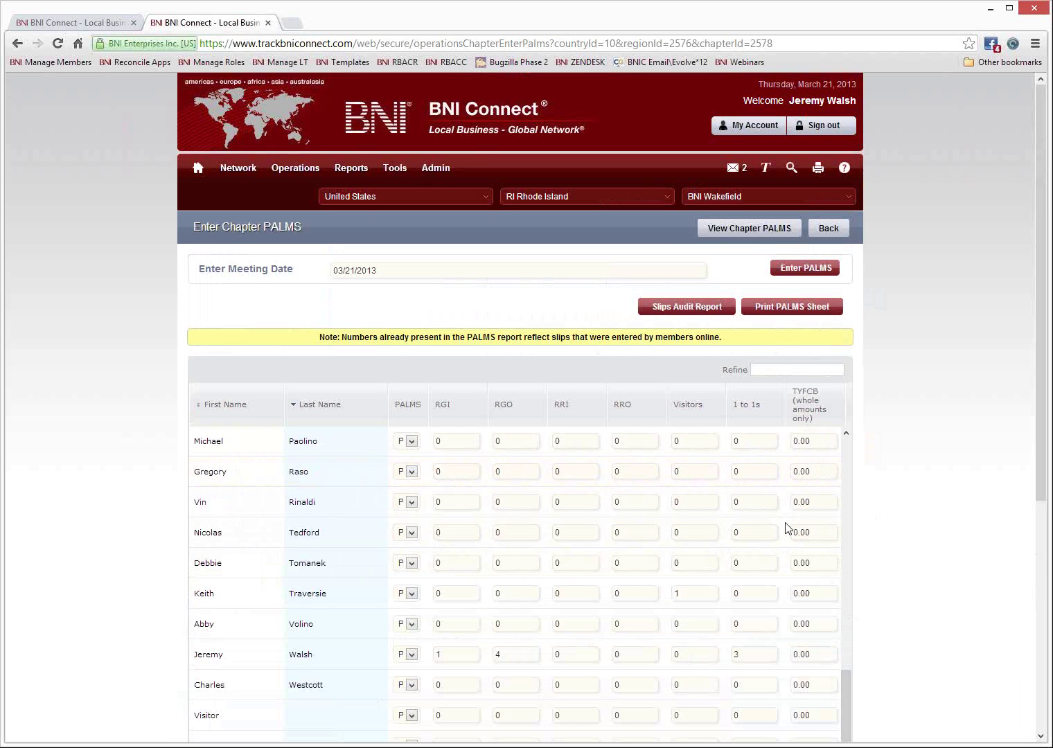
Open the Slips Audit Report for the 03/21/2013 meeting.
left_click(687, 307)
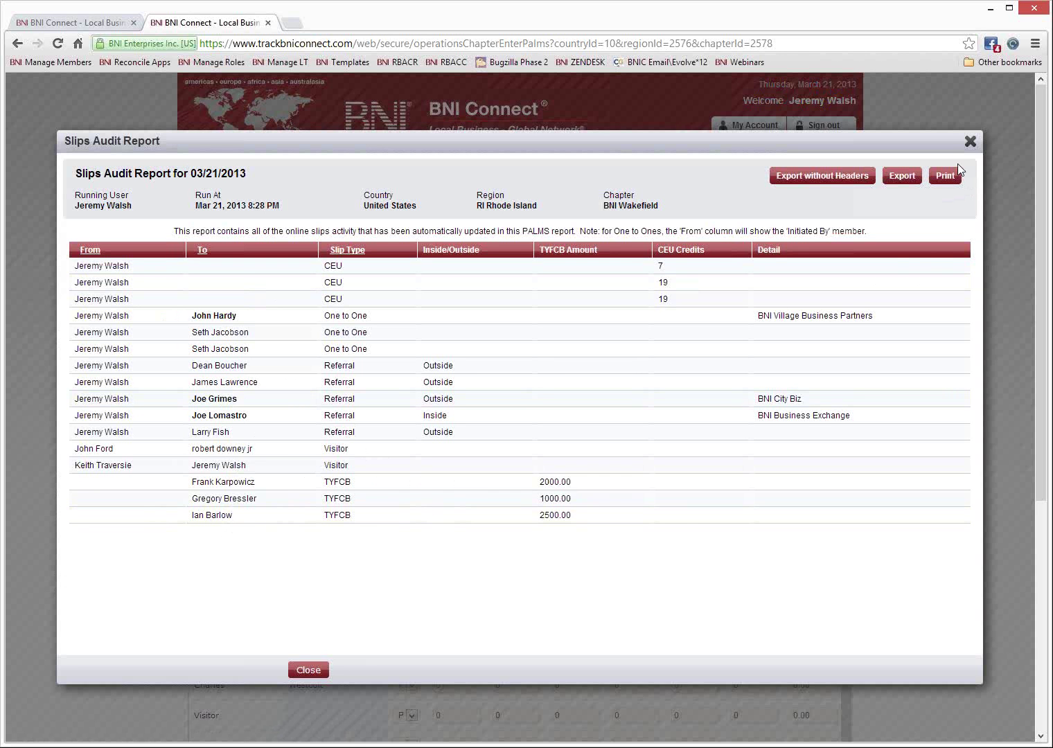
left_click(970, 143)
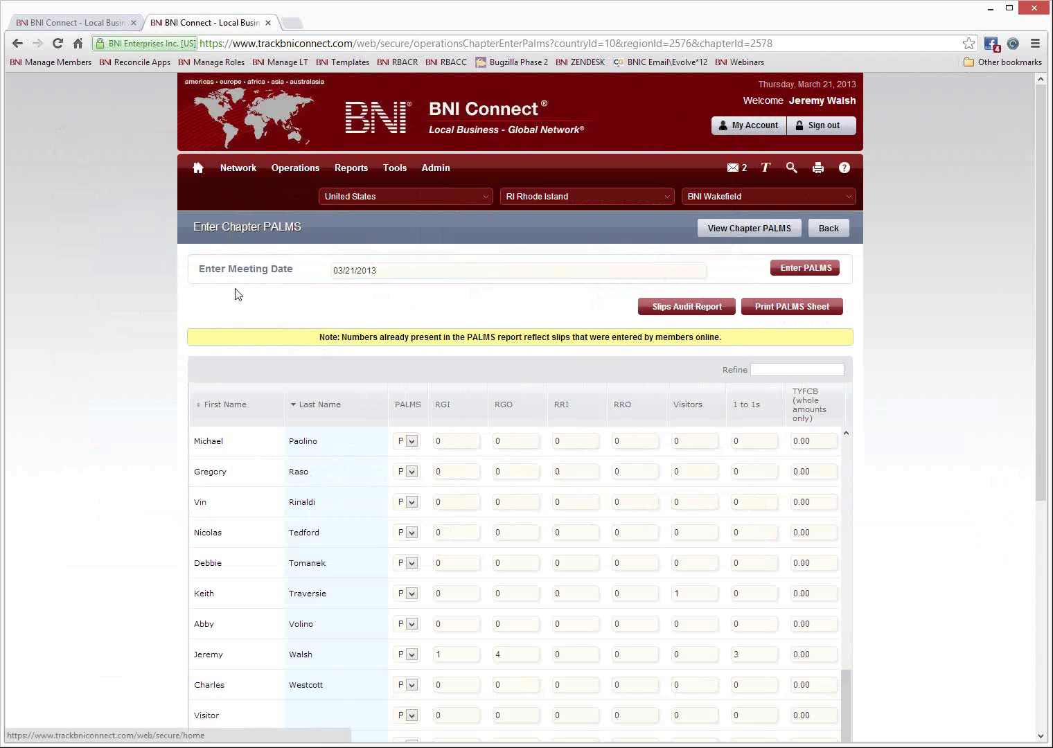
scroll(304, 461, "down", 3)
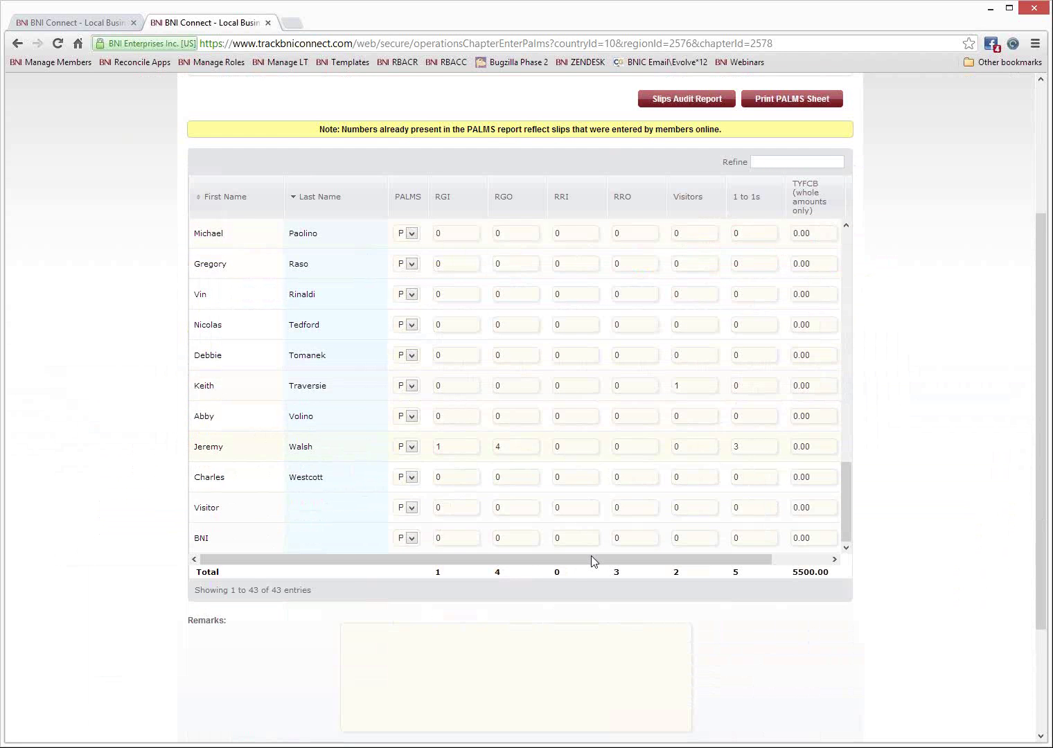
left_click_drag(583, 559, 684, 572)
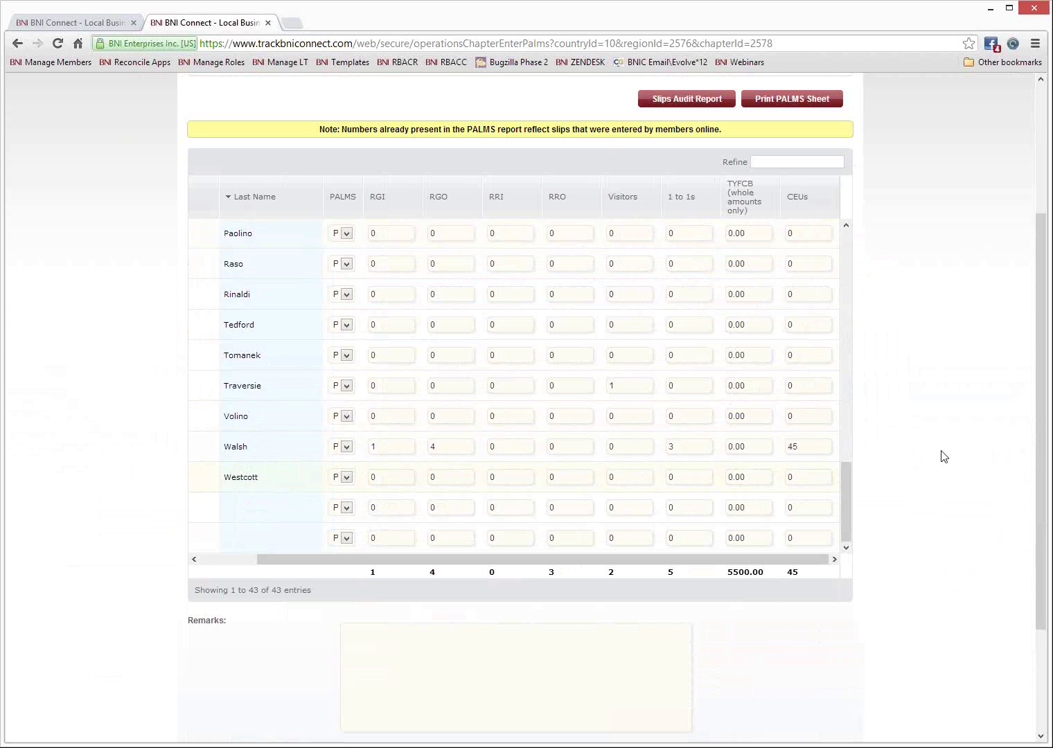
scroll(935, 453, "up", 3)
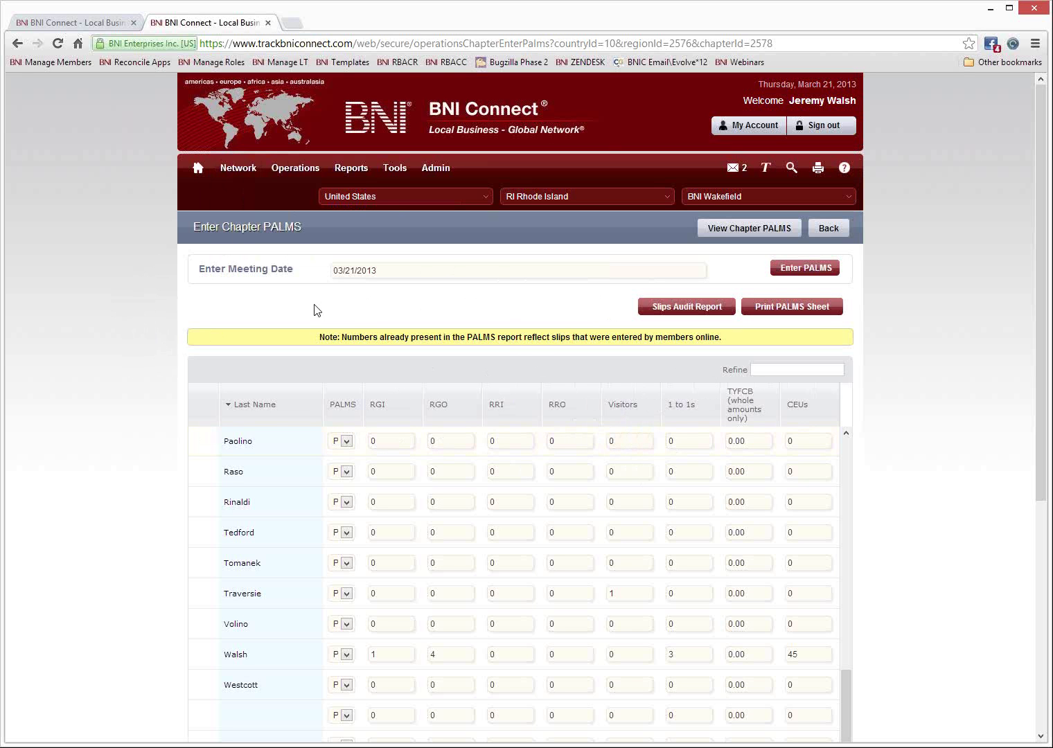
mouse_move(301, 176)
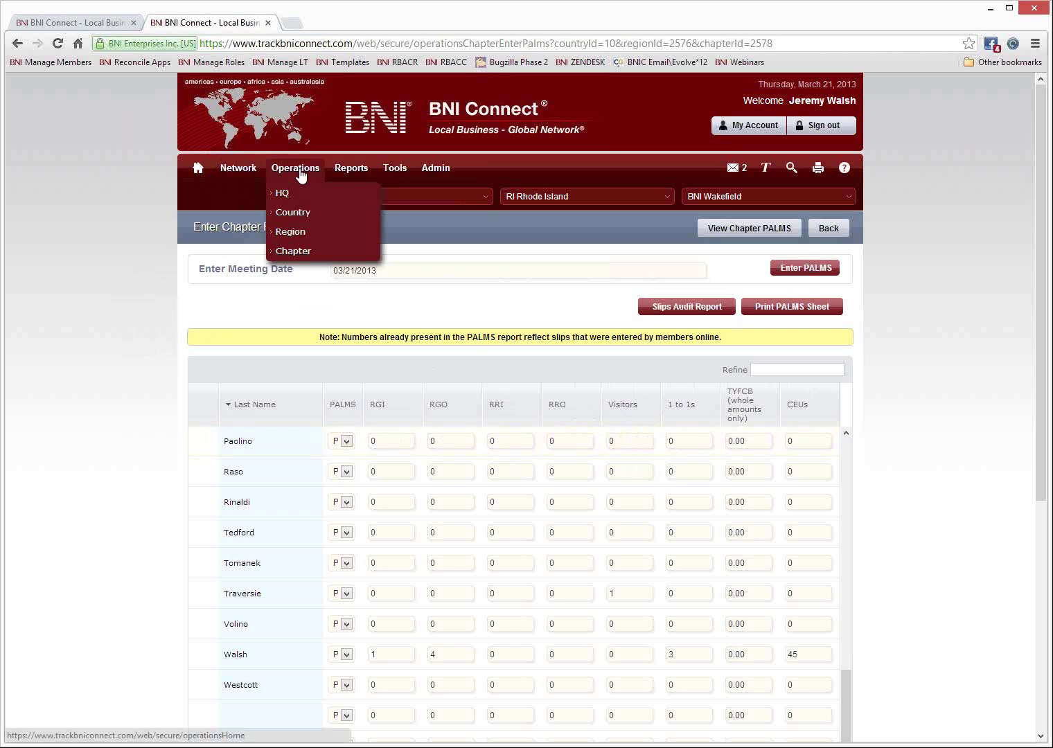
Go to Chapter operations, preview the Add a Visitor form's Invited By list, then close it unsaved.
left_click(298, 251)
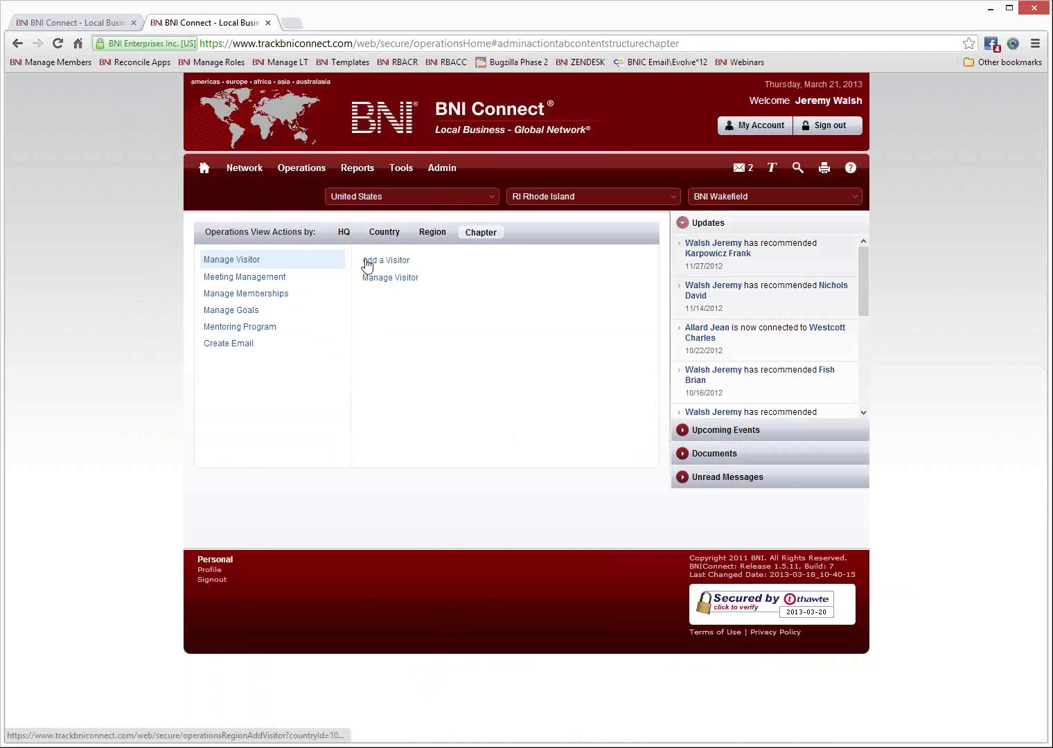
left_click(376, 261)
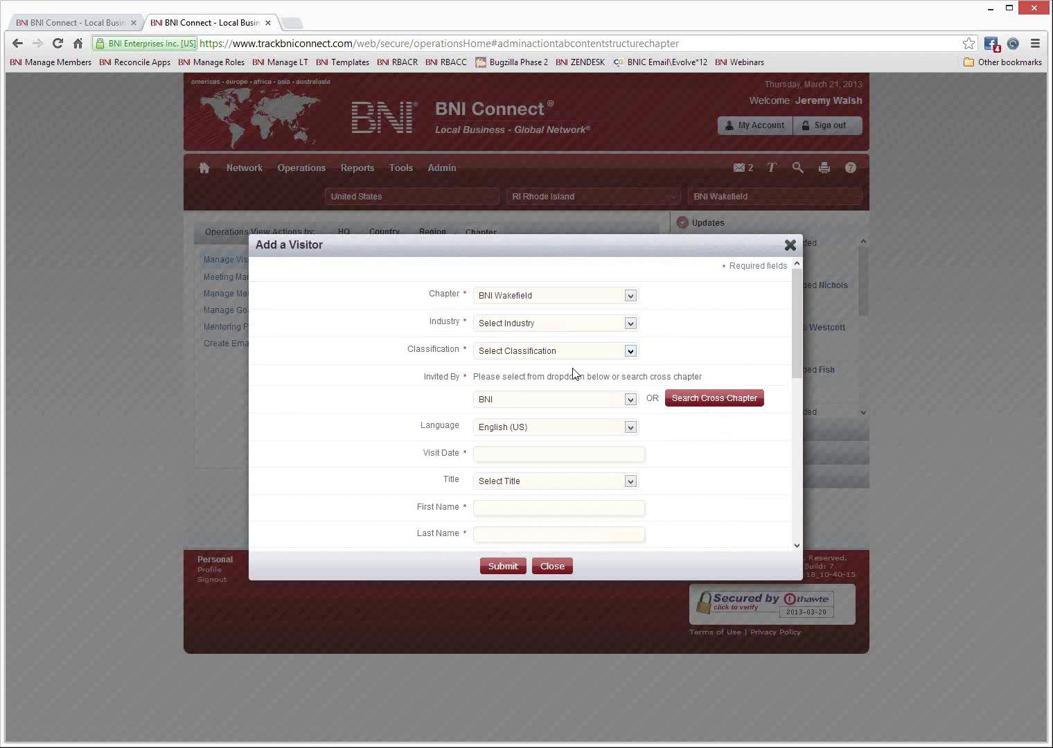
left_click(543, 401)
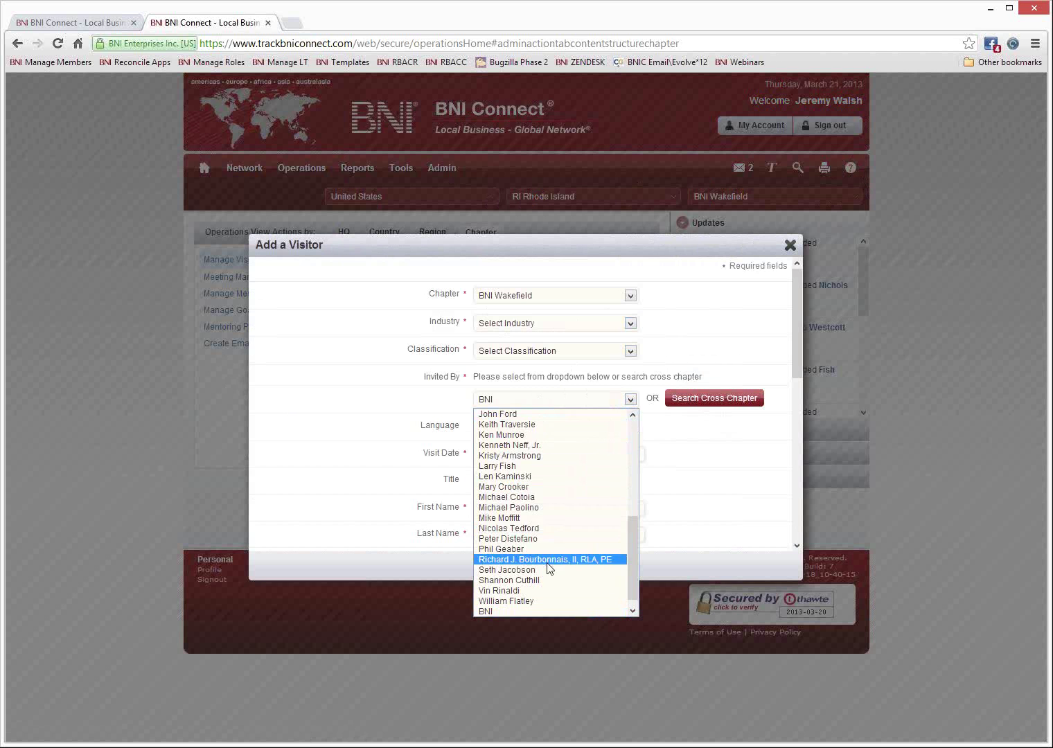
scroll(551, 544, "up", 5)
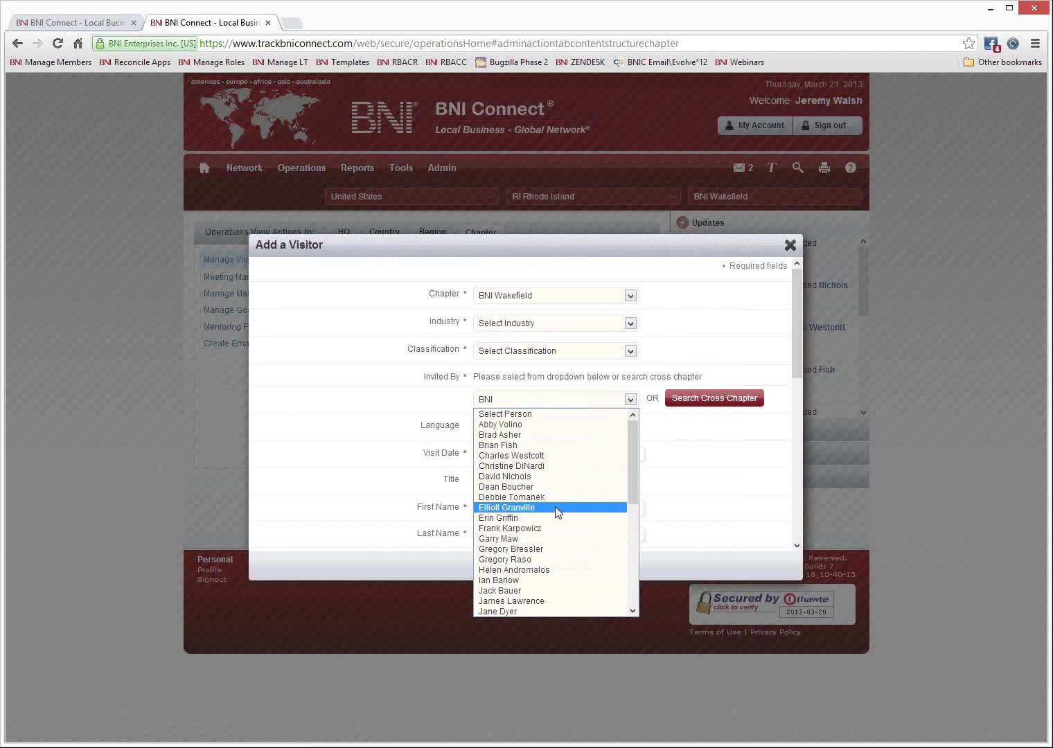
left_click(790, 245)
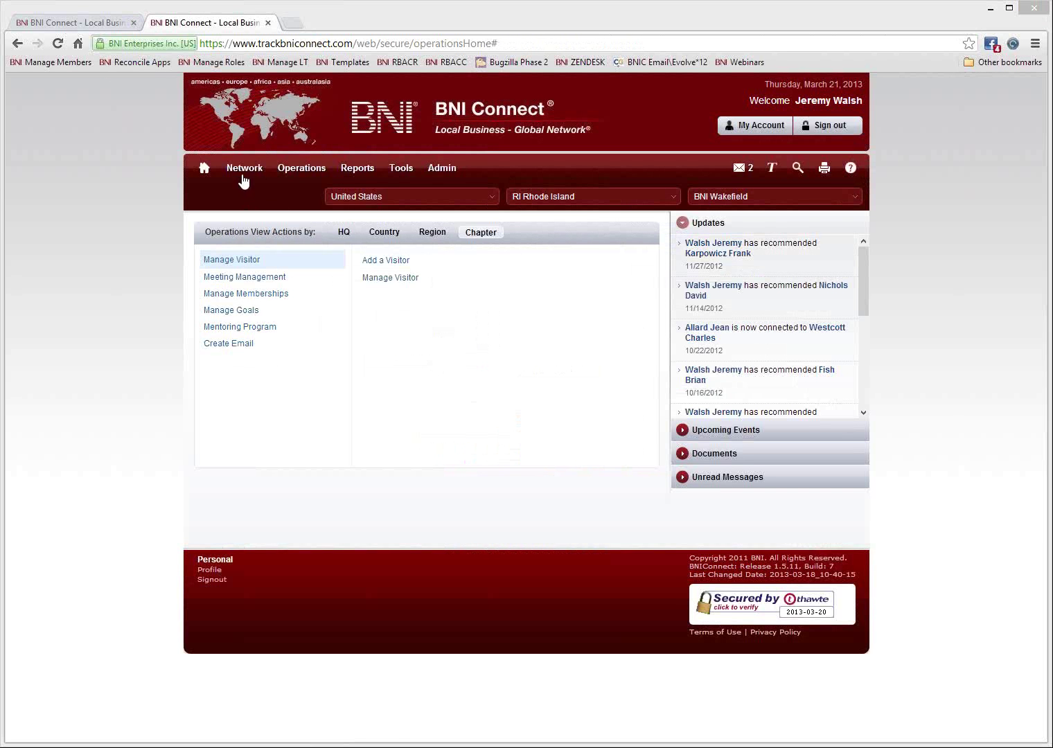
Go back to the BNI Connect home page via the home icon.
left_click(205, 172)
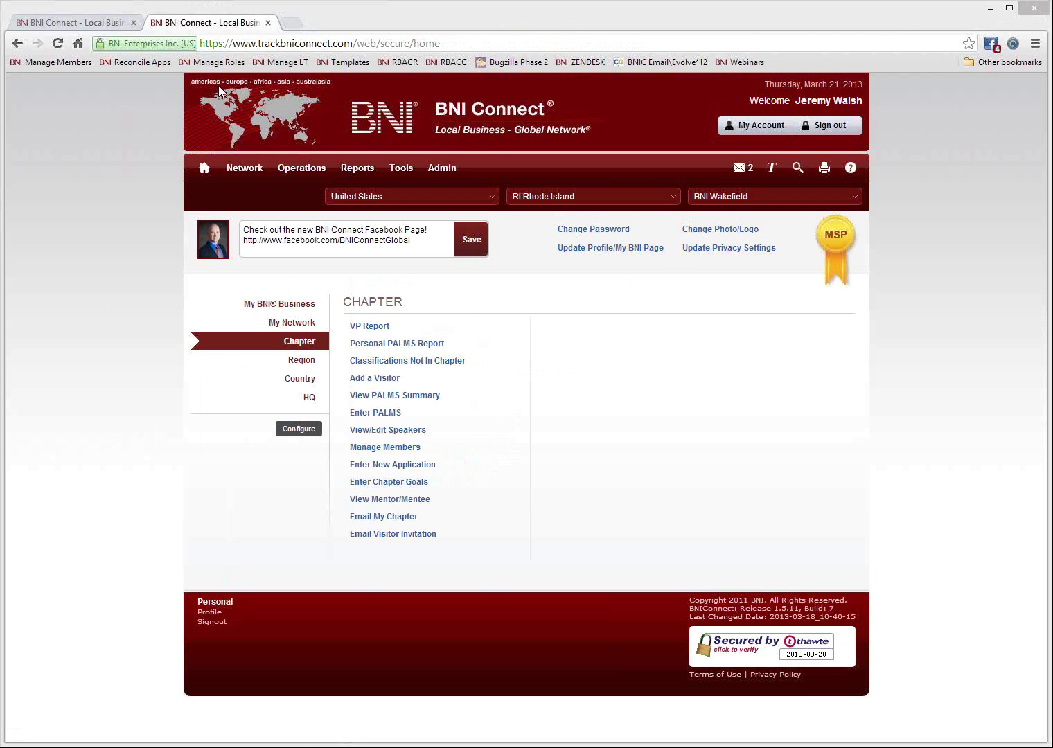
Open the Help support site from My BNI Business and scroll to its Trainings forums.
left_click(90, 22)
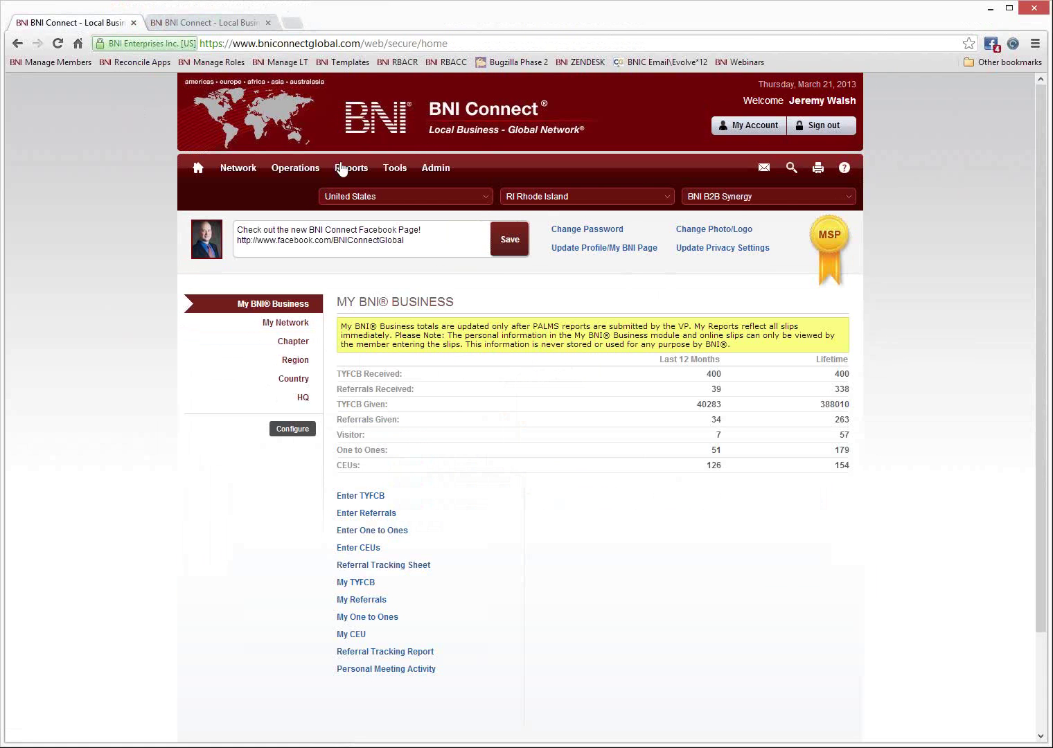
left_click(845, 170)
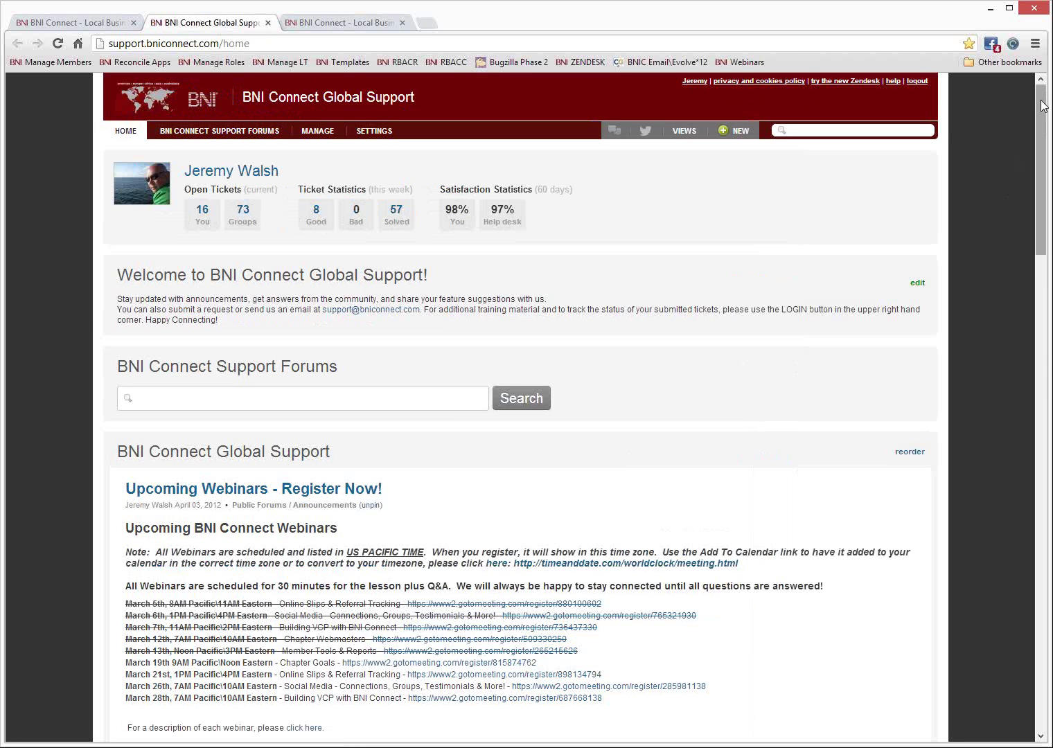
left_click_drag(1043, 105, 1040, 132)
scroll(1026, 138, "down", 5)
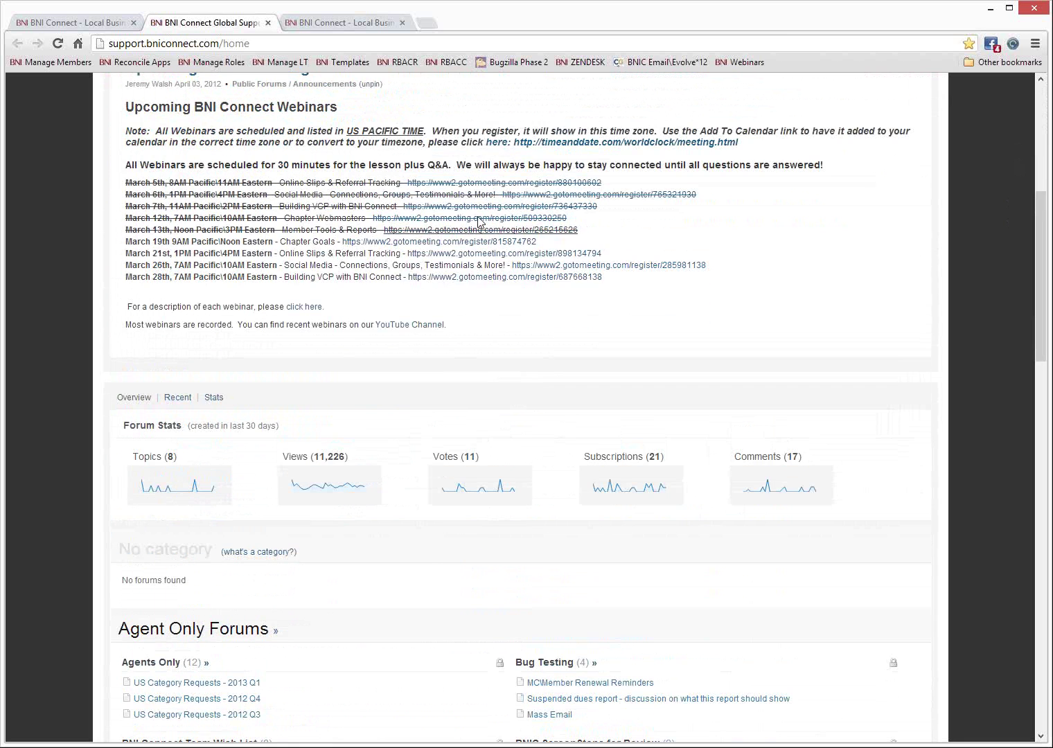
left_click_drag(1041, 232, 1031, 578)
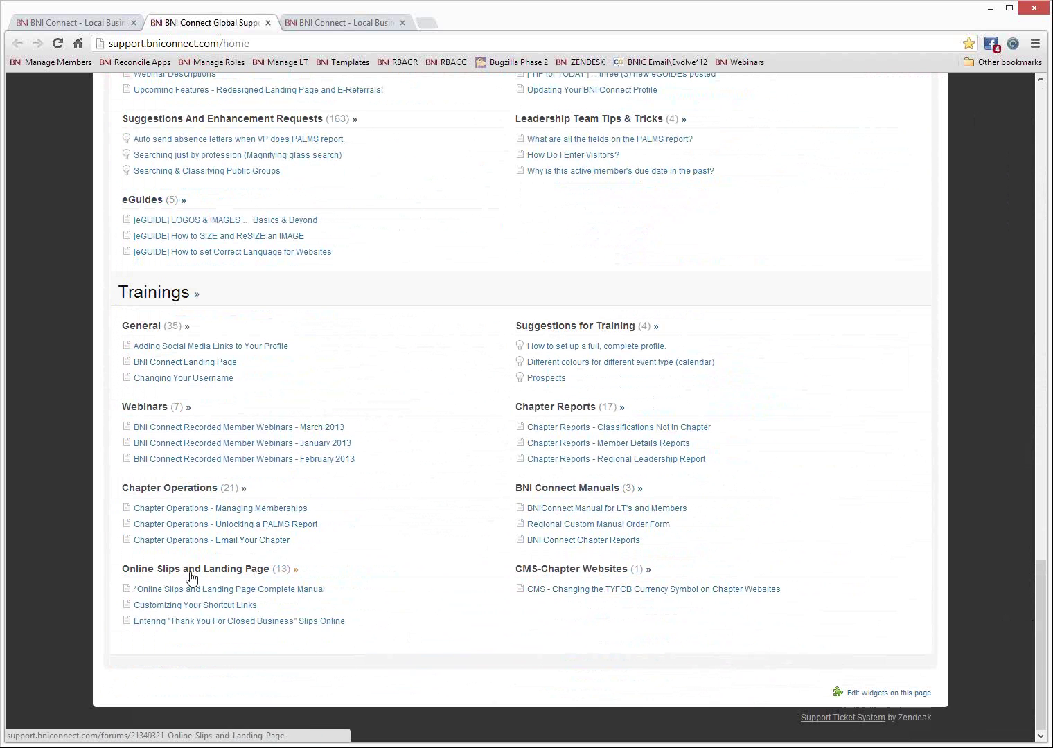
Open the Entering One to One Slips Online article from the Online Slips and Landing Page forum.
left_click(255, 574)
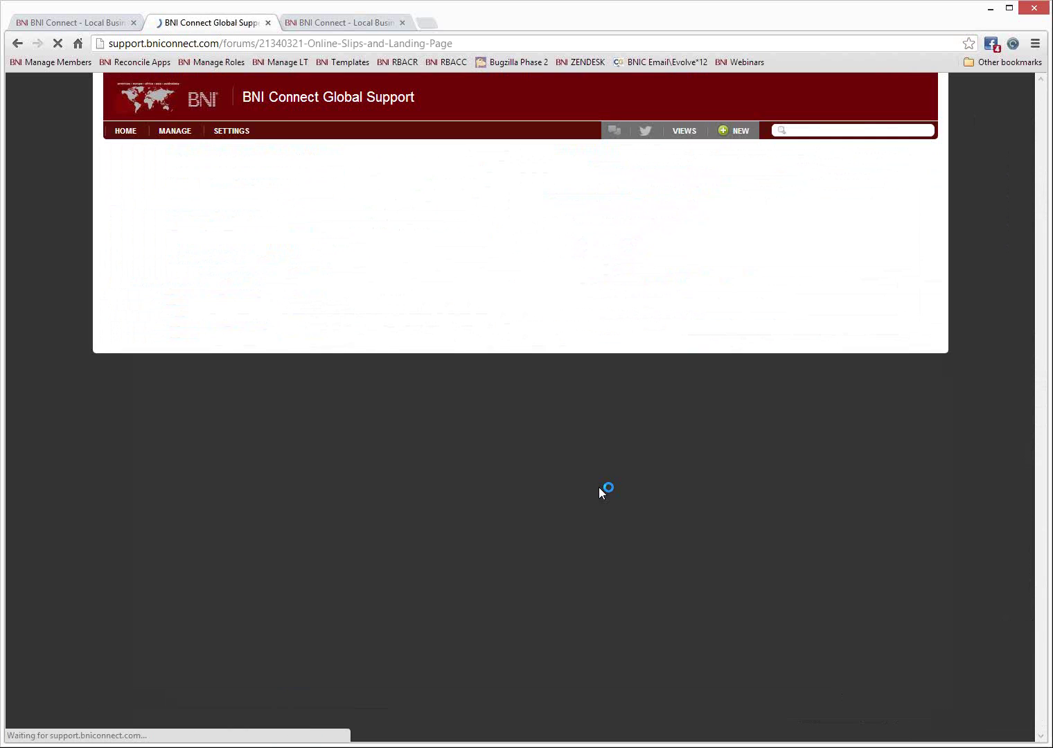
scroll(544, 447, "down", 2)
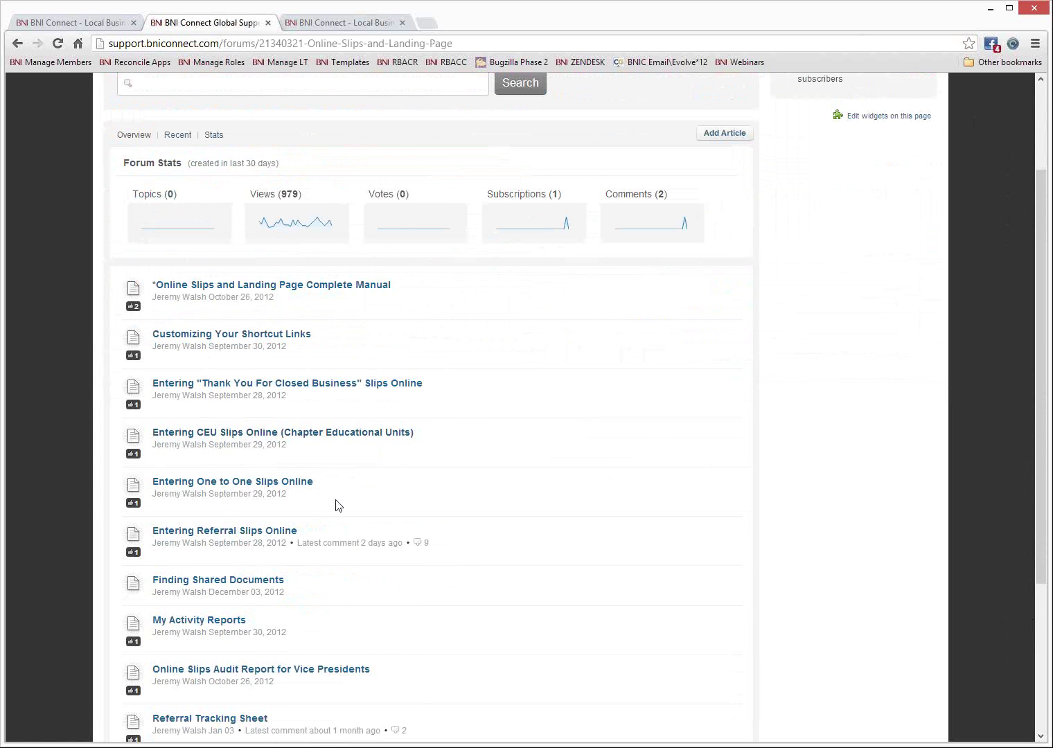
left_click(236, 488)
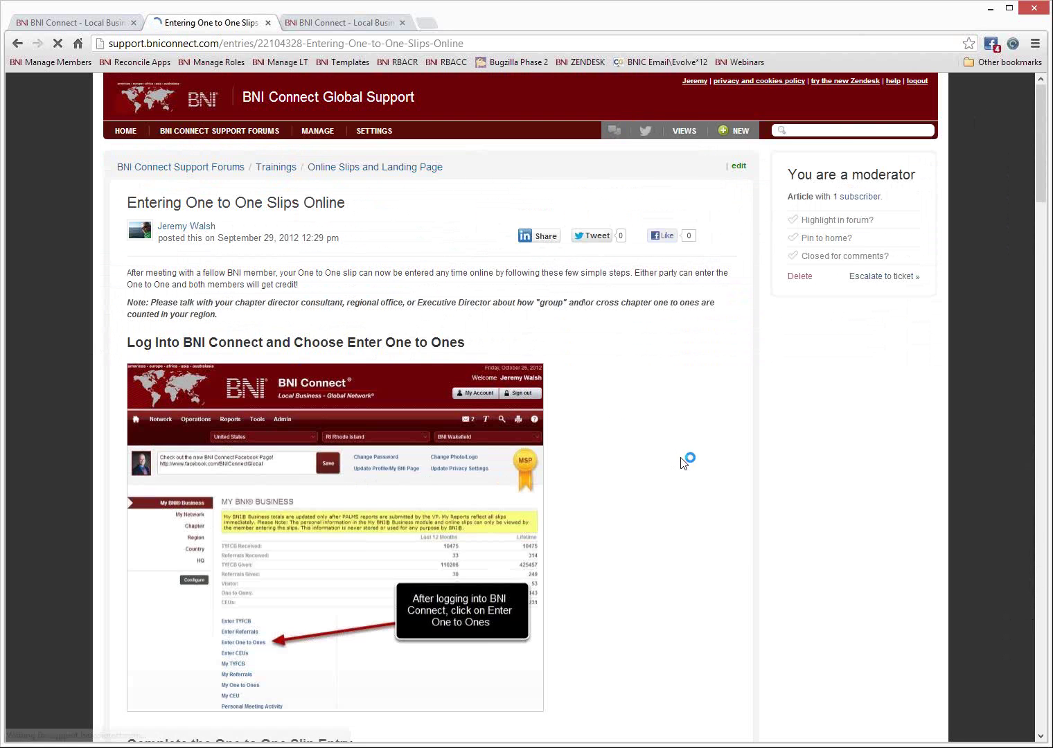
scroll(693, 490, "down", 12)
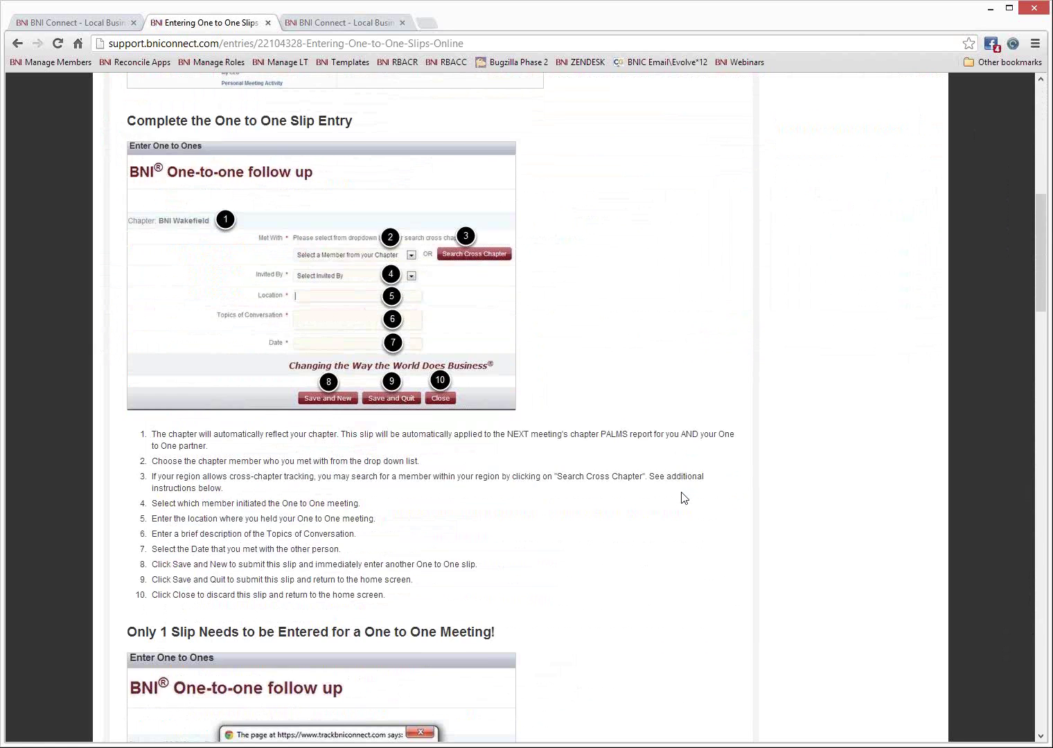
scroll(682, 502, "up", 12)
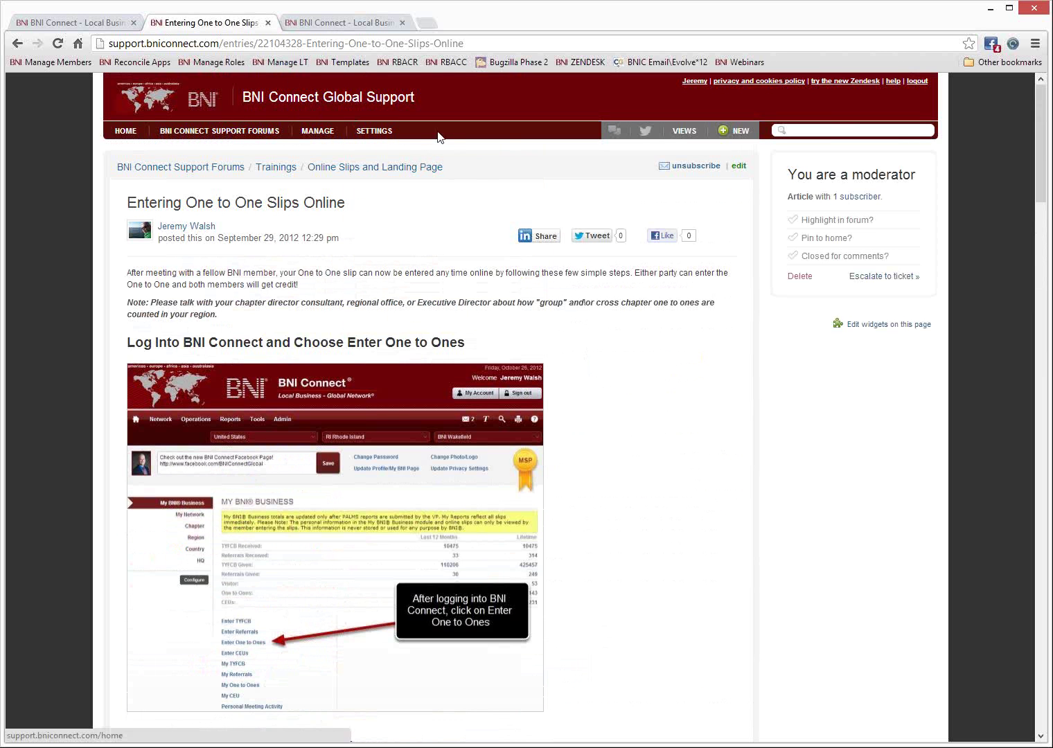
Log out of the support site and switch back to the BNI Connect tab.
left_click(918, 86)
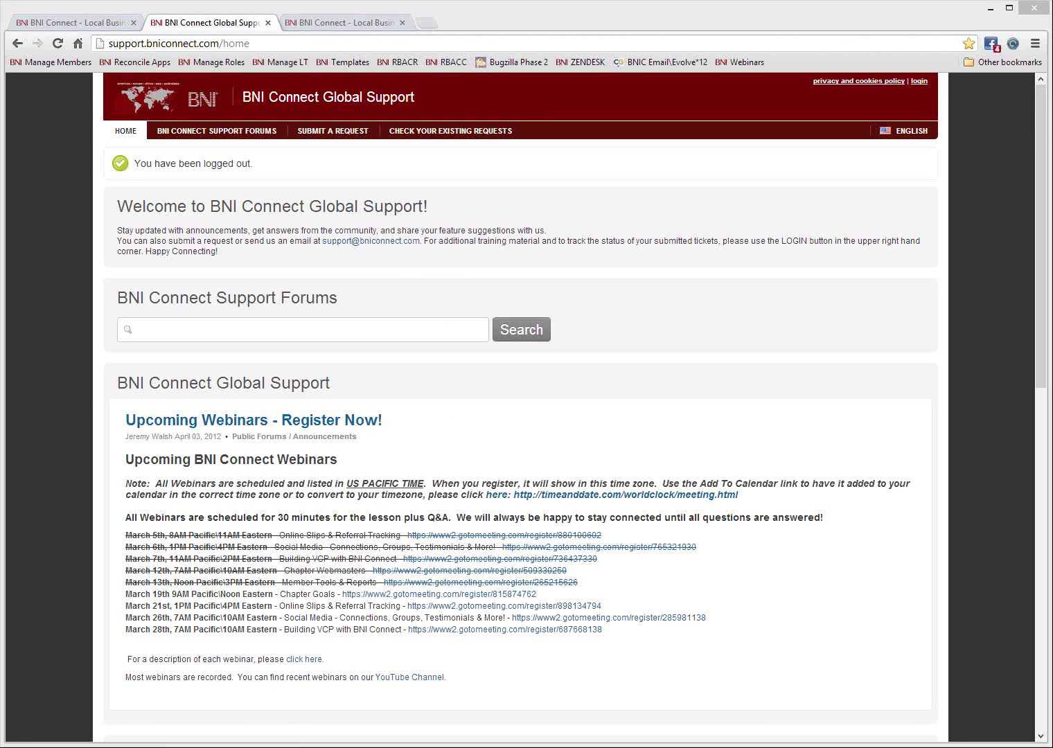
left_click(324, 16)
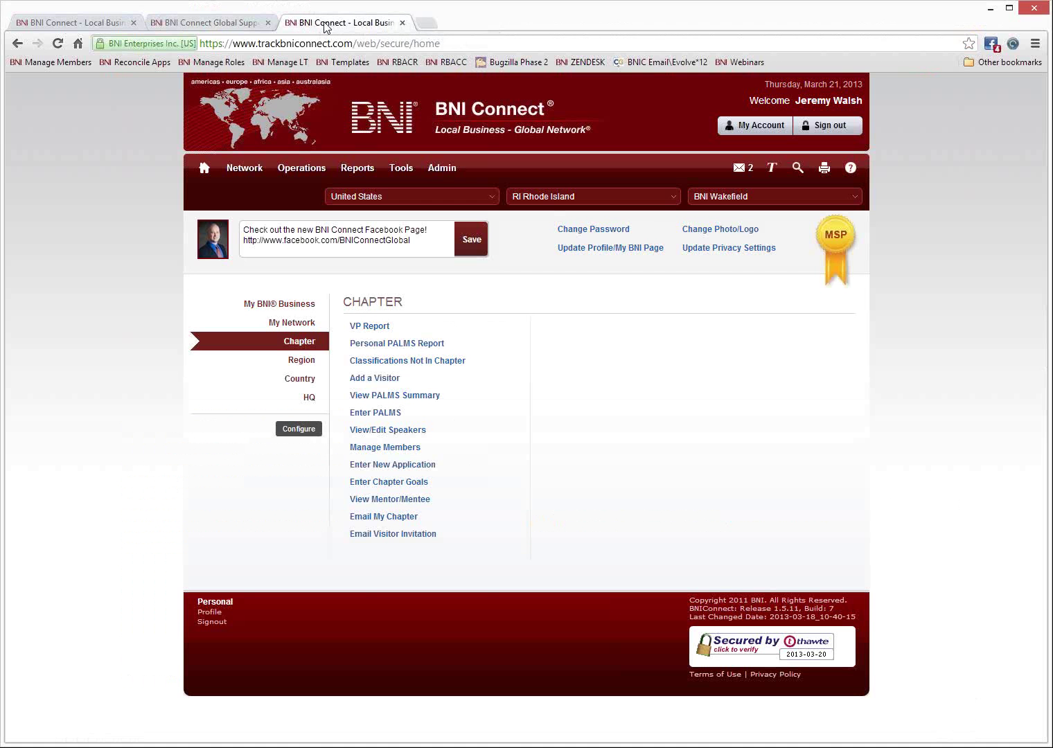
Show the BNIConnectGlobal YouTube channel feed, then close its tab.
left_click(327, 43)
type("youtube.com/bniconnectglobal")
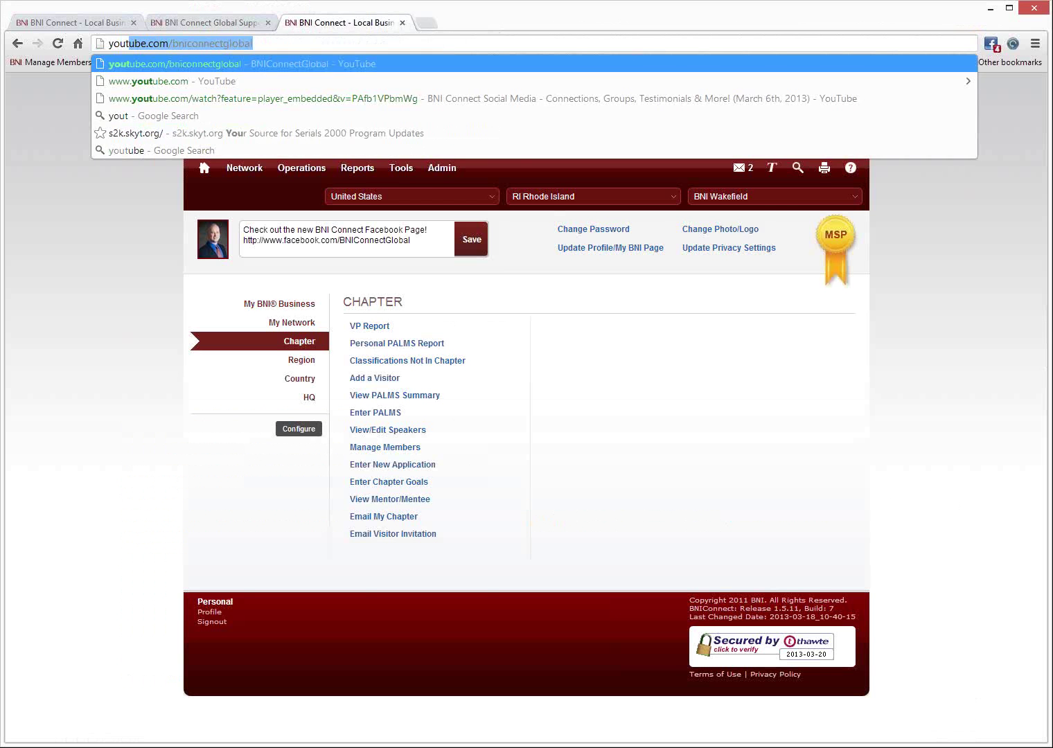
key("Return")
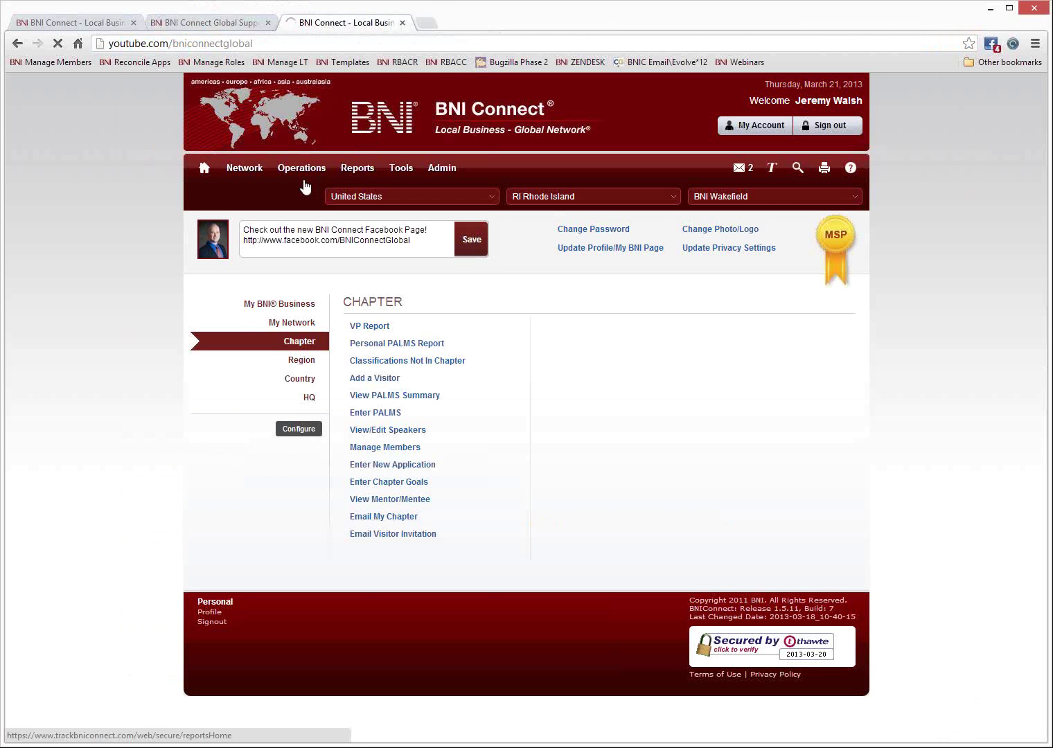
scroll(474, 467, "down", 4)
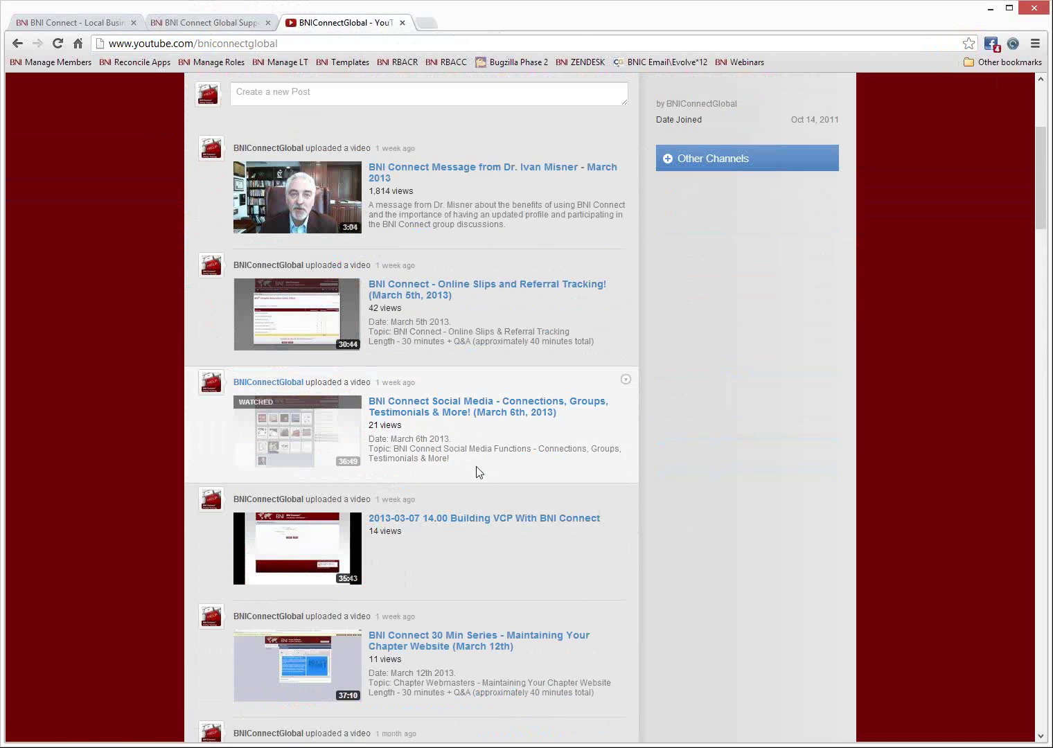
scroll(447, 451, "down", 4)
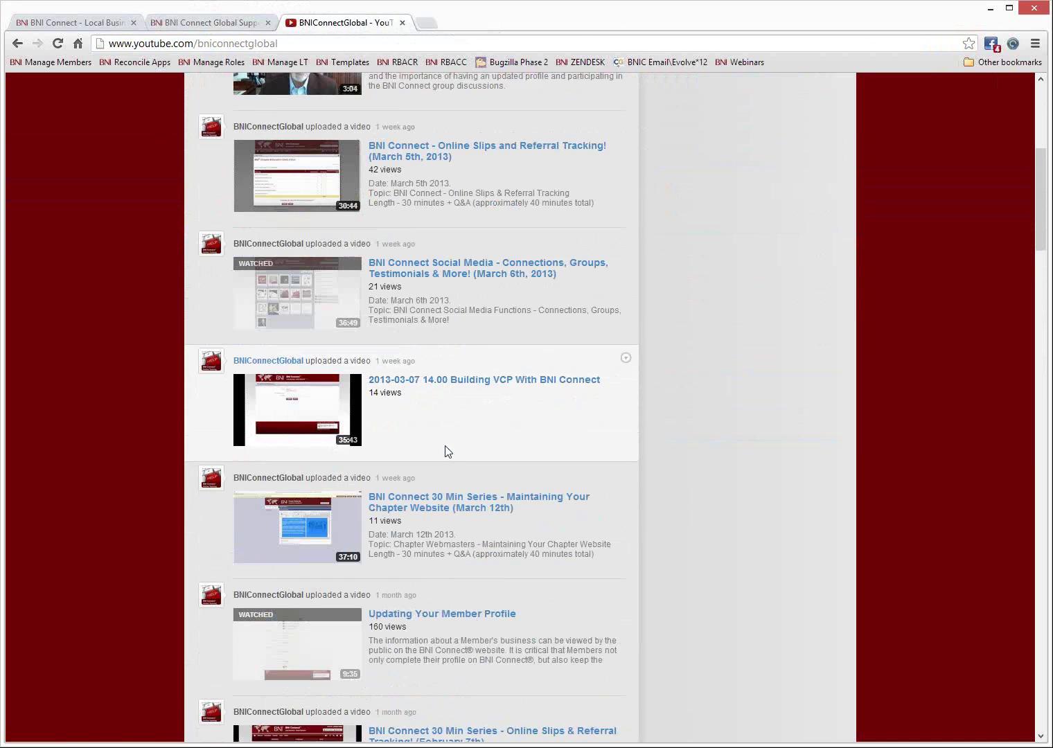
scroll(446, 458, "up", 8)
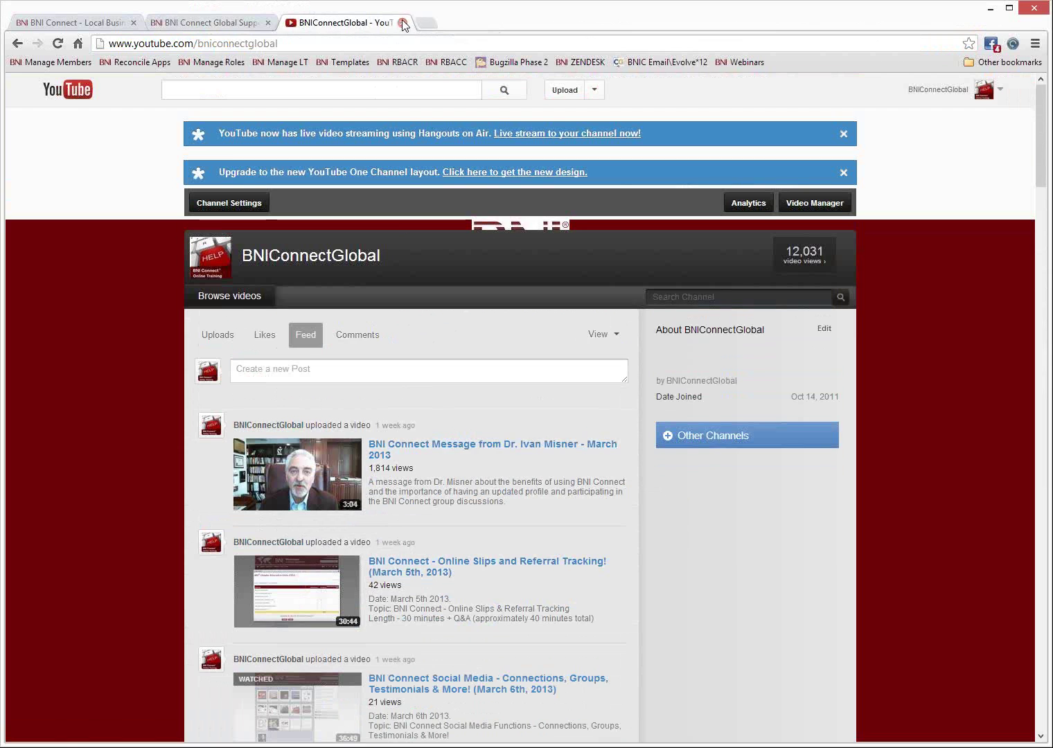
left_click(402, 24)
left_click(276, 38)
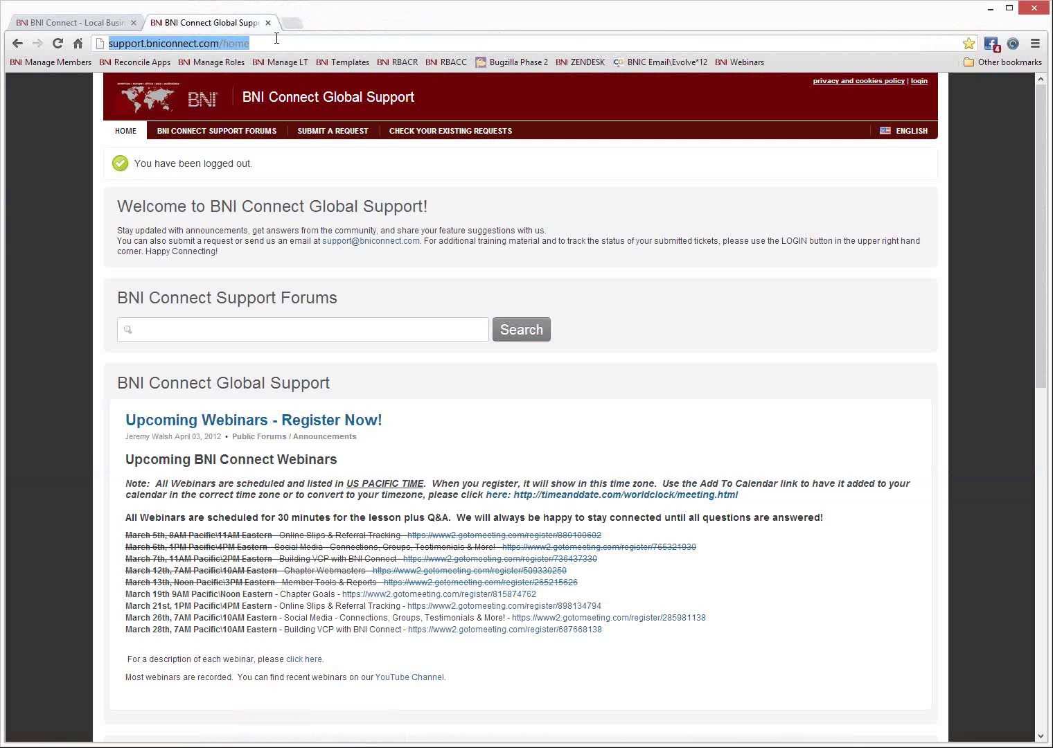